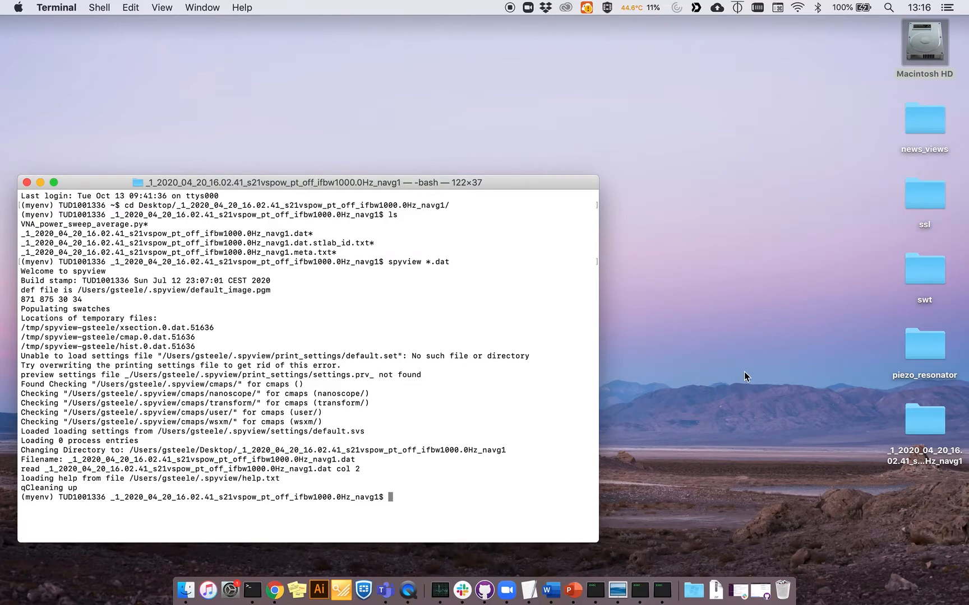
# Step: Open the _1_2020_04_20_16.02.41 measurement folder from the desktop, enlarging its window and Name column to show the full file names
pyautogui.doubleClick(925, 426)
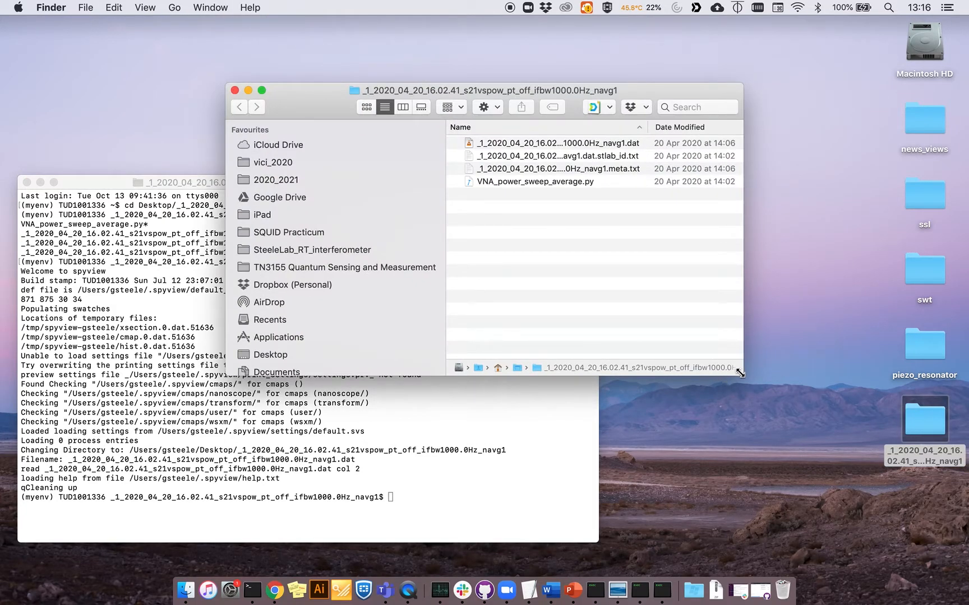
pyautogui.moveTo(743, 374); pyautogui.dragTo(864, 452)
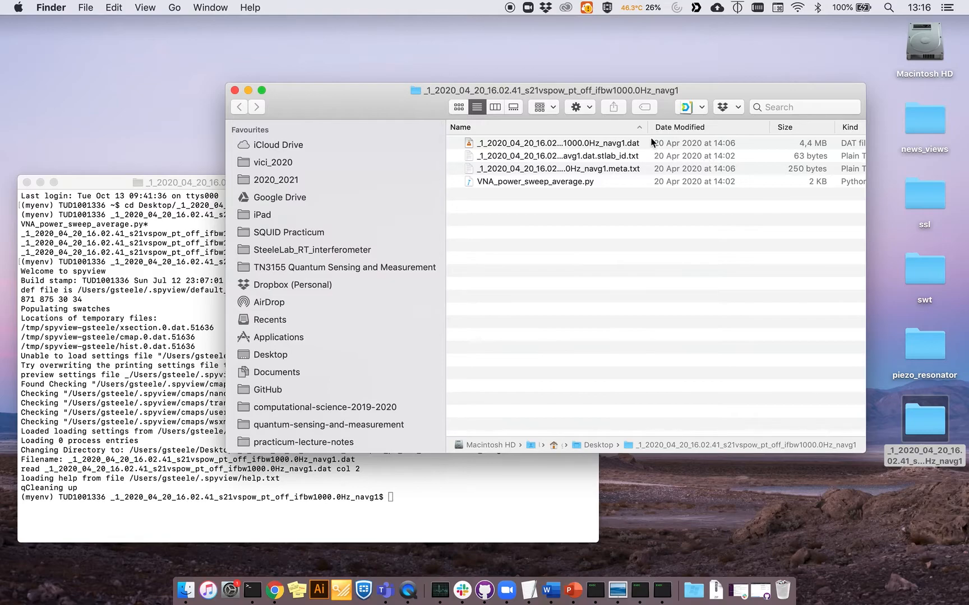
pyautogui.moveTo(648, 127); pyautogui.dragTo(790, 148)
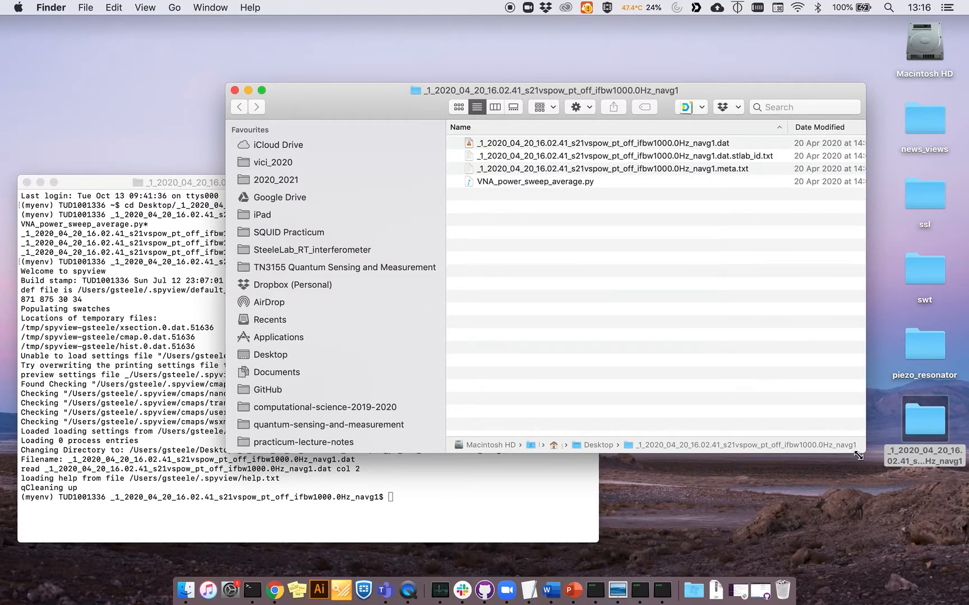
pyautogui.moveTo(864, 452); pyautogui.dragTo(921, 475)
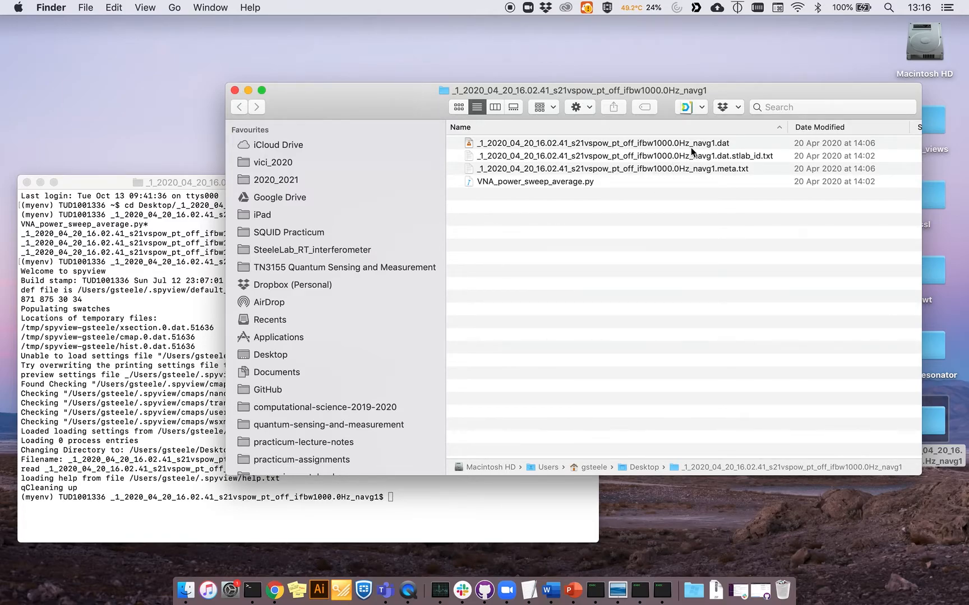
# Step: Open the measurement's navg1.dat file in the terminal with less
pyautogui.click(99, 330)
pyautogui.write('less _')
pyautogui.press('Tab')
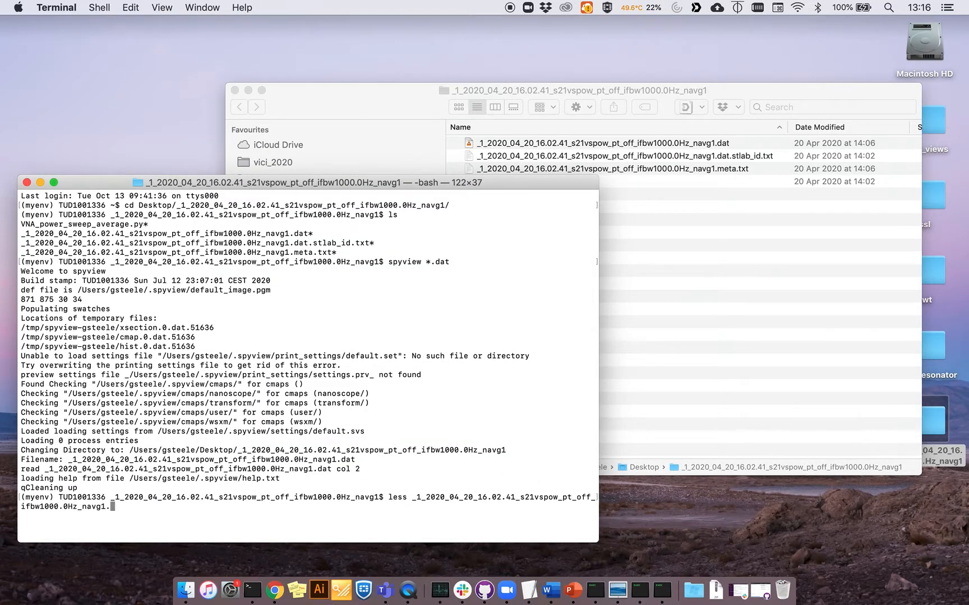
pyautogui.write('dat')
pyautogui.press('Return')
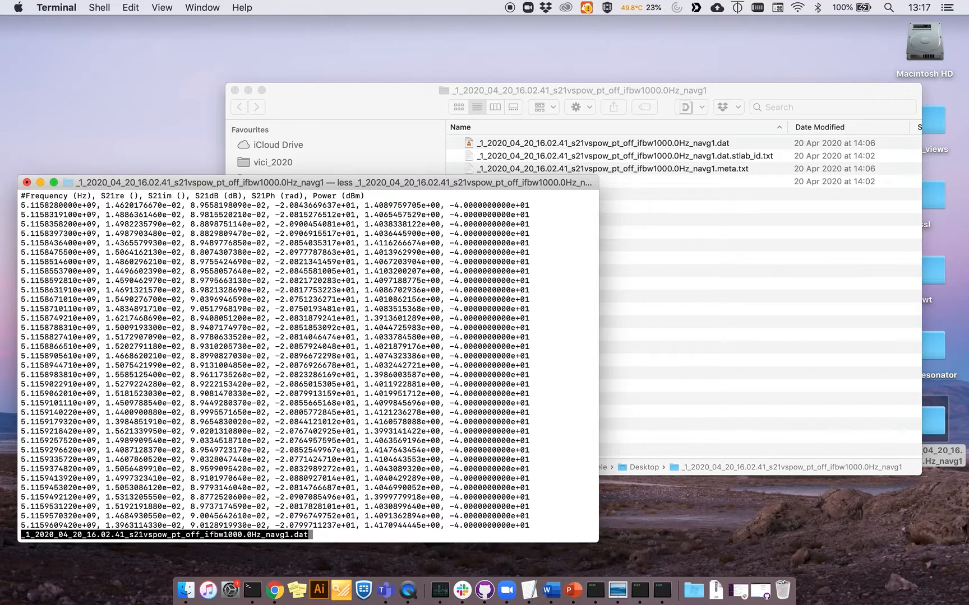
# Step: Page back and forth through the data file to examine its columns and the break between power blocks, and quit the pager
pyautogui.press('space')
pyautogui.press('space')
pyautogui.press('space')
pyautogui.press('space')
pyautogui.press('space')
pyautogui.press('space')
pyautogui.press('space')
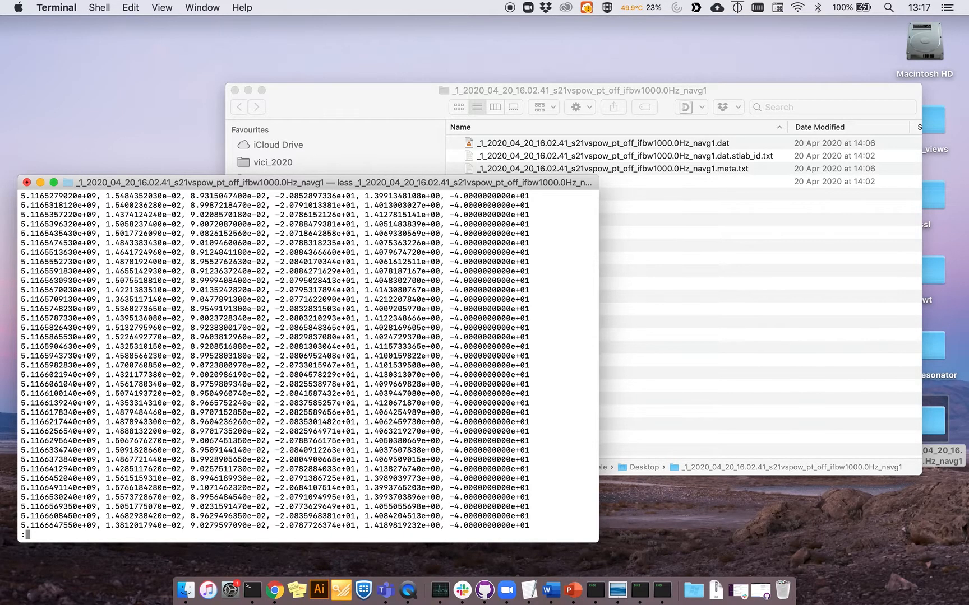
pyautogui.press('space')
pyautogui.press('space')
pyautogui.press('space')
pyautogui.press('space')
pyautogui.press('space')
pyautogui.press('space')
pyautogui.press('space')
pyautogui.press('space')
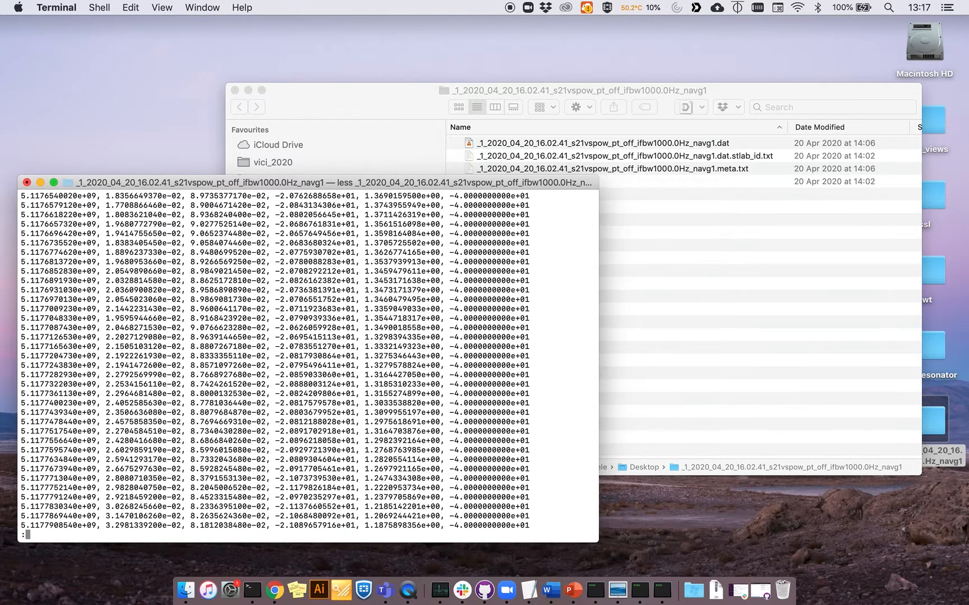
pyautogui.press('b')
pyautogui.press('b')
pyautogui.press('b')
pyautogui.press('b')
pyautogui.press('b')
pyautogui.press('b')
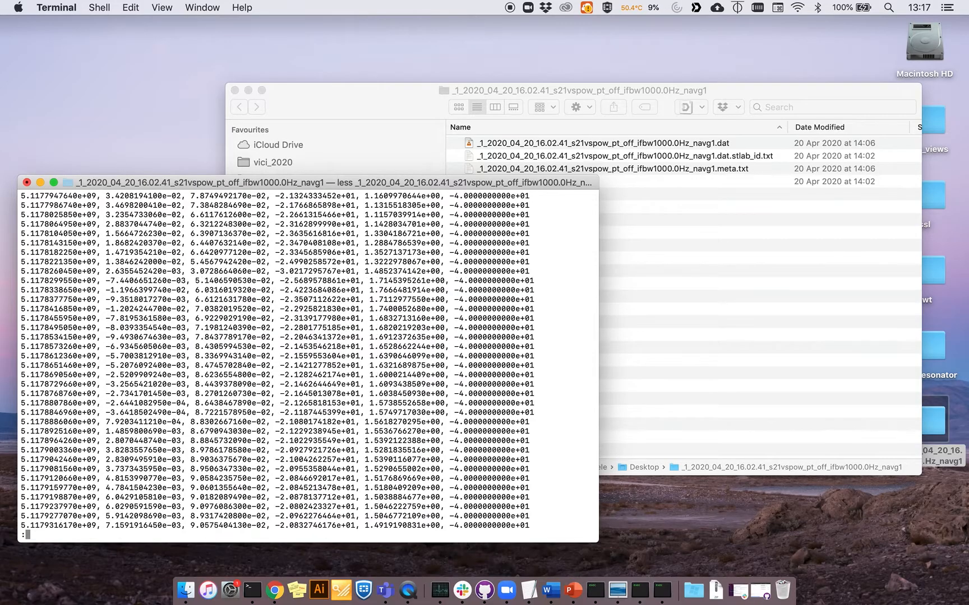
pyautogui.press('space')
pyautogui.press('space')
pyautogui.press('space')
pyautogui.press('space')
pyautogui.press('space')
pyautogui.press('space')
pyautogui.press('space')
pyautogui.press('space')
pyautogui.press('space')
pyautogui.press('space')
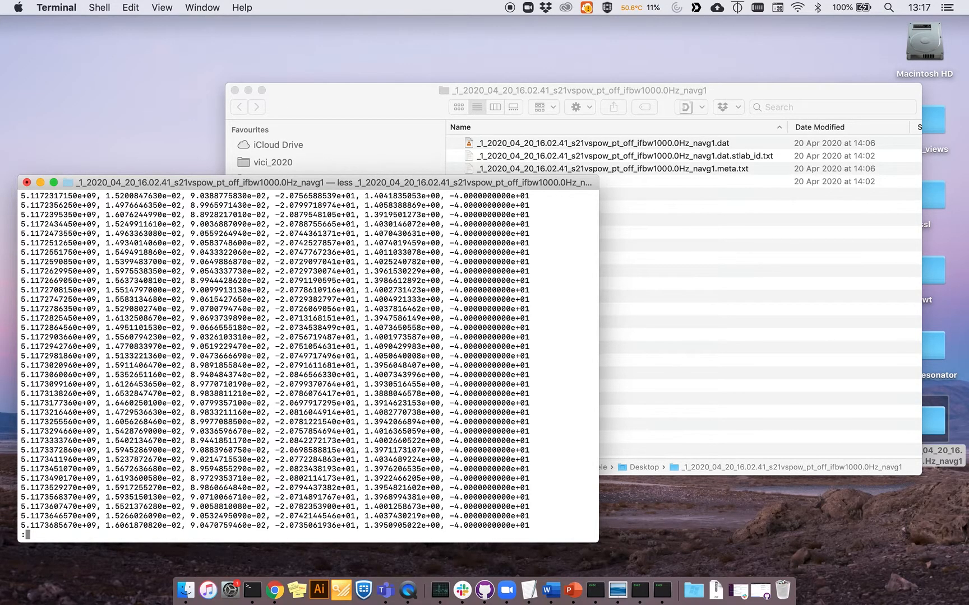
pyautogui.press('b')
pyautogui.press('b')
pyautogui.press('b')
pyautogui.press('b')
pyautogui.press('b')
pyautogui.press('b')
pyautogui.press('b')
pyautogui.press('b')
pyautogui.press('b')
pyautogui.press('b')
pyautogui.press('b')
pyautogui.press('b')
pyautogui.press('b')
pyautogui.press('b')
pyautogui.press('b')
pyautogui.press('b')
pyautogui.press('b')
pyautogui.press('b')
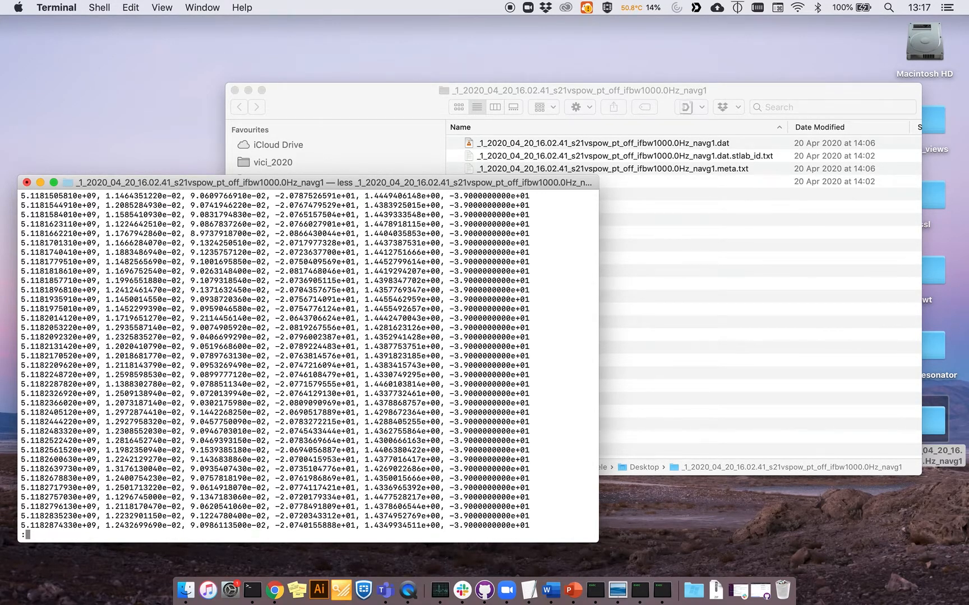
pyautogui.press('b')
pyautogui.press('b')
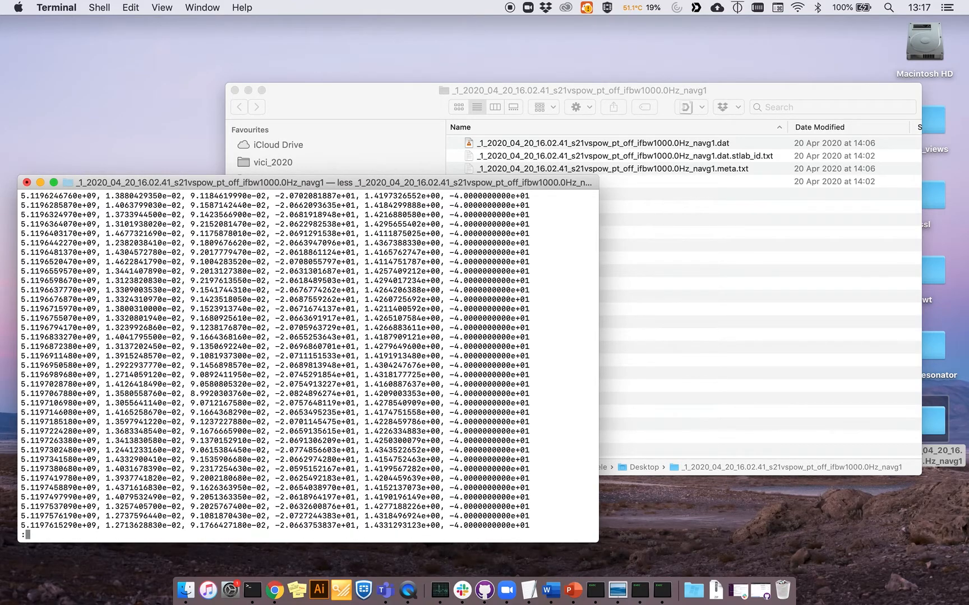
pyautogui.press('b')
pyautogui.press('b')
pyautogui.press('b')
pyautogui.press('b')
pyautogui.press('b')
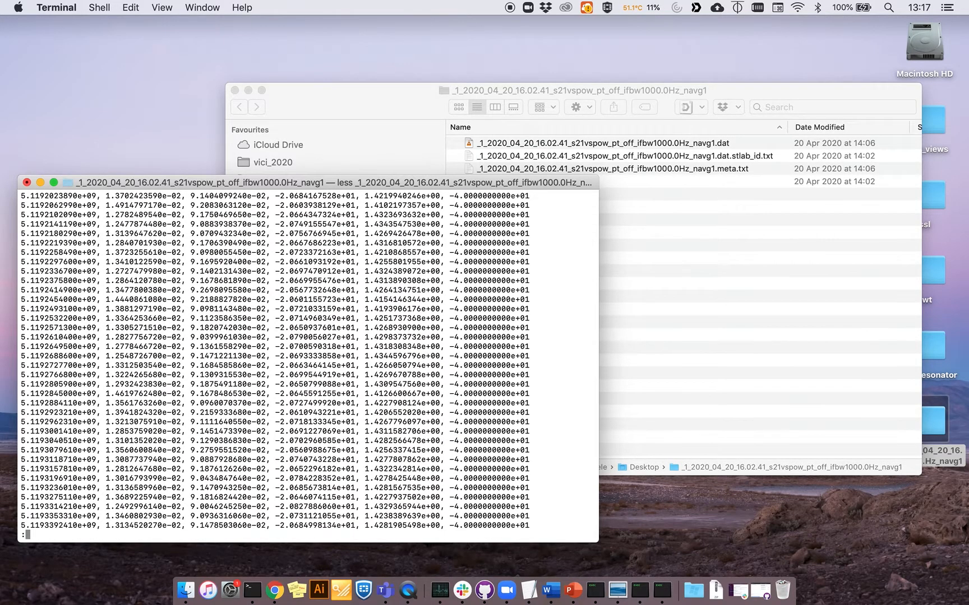
pyautogui.press('space')
pyautogui.press('space')
pyautogui.press('space')
pyautogui.press('space')
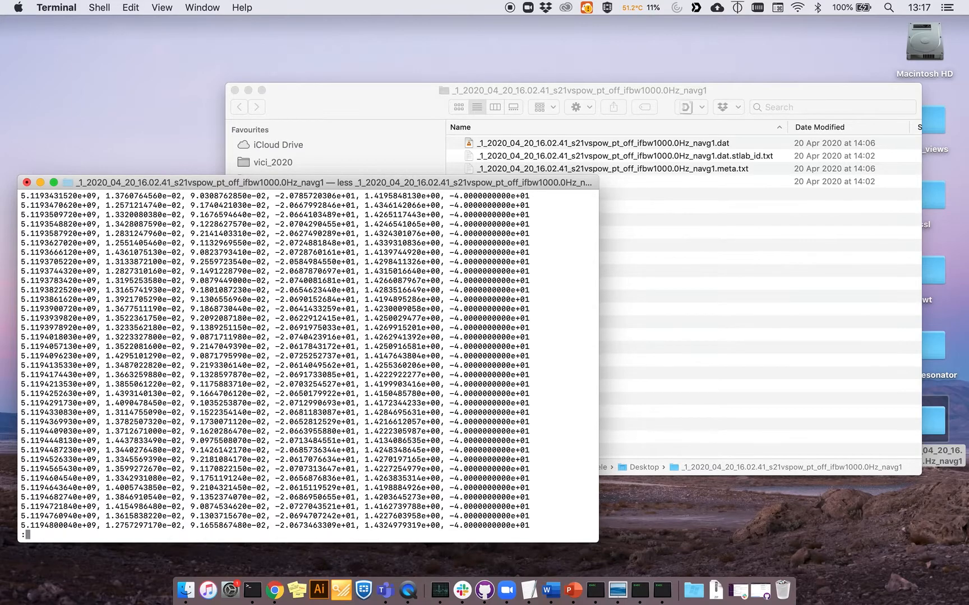
pyautogui.press('space')
pyautogui.press('space')
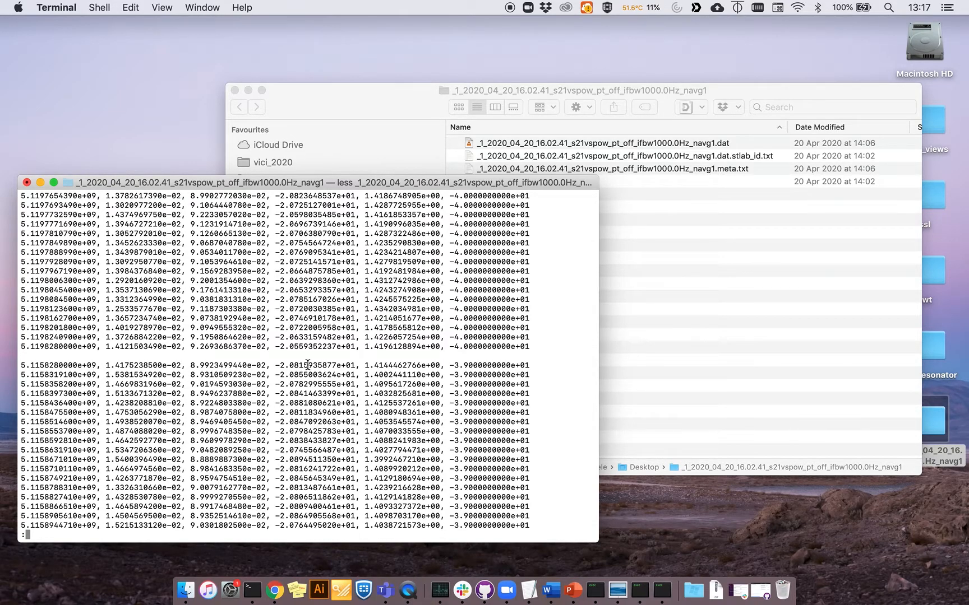
pyautogui.press('q')
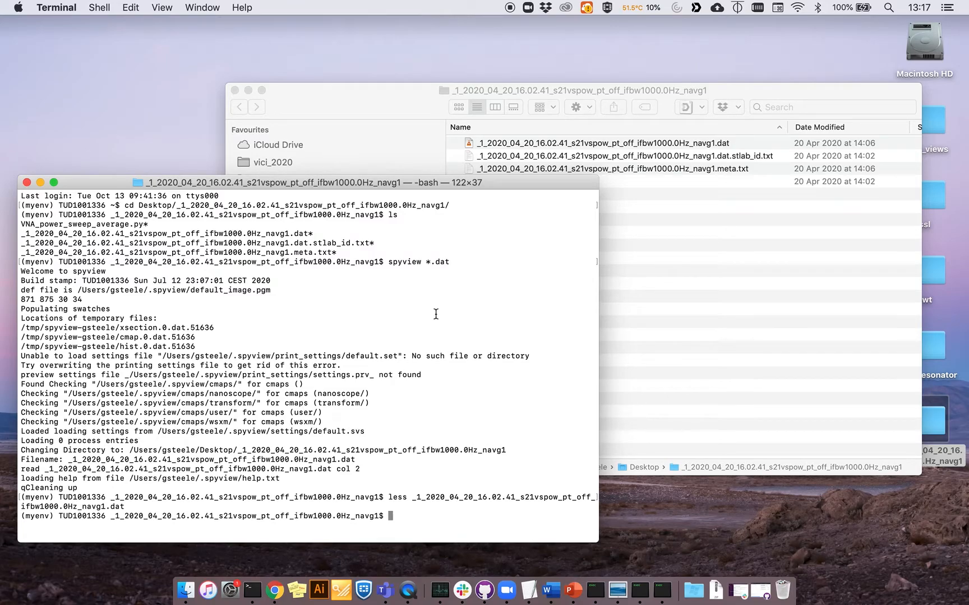
# Step: Print the contents of the *.meta.txt file in the terminal with cat
pyautogui.write('cat *.meta.txt')
pyautogui.press('Return')
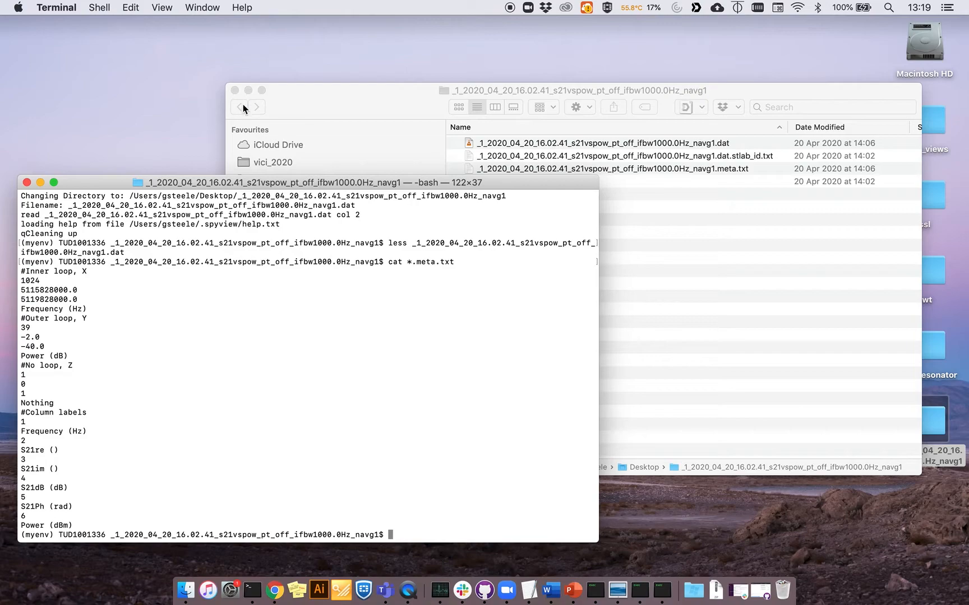
# Step: Minimise the folder window and shorten the terminal window to 21 rows
pyautogui.click(249, 91)
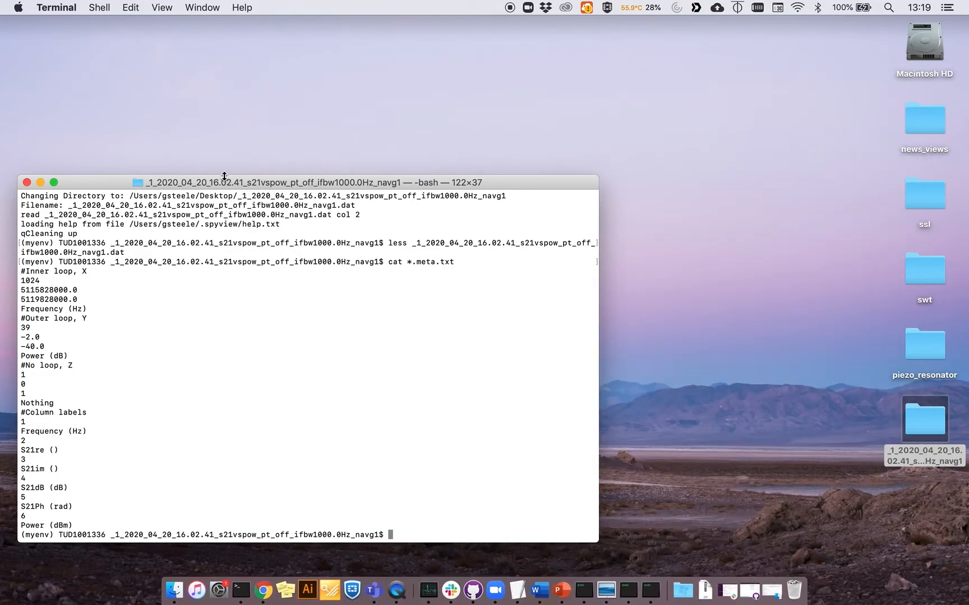
pyautogui.moveTo(225, 176); pyautogui.dragTo(189, 329)
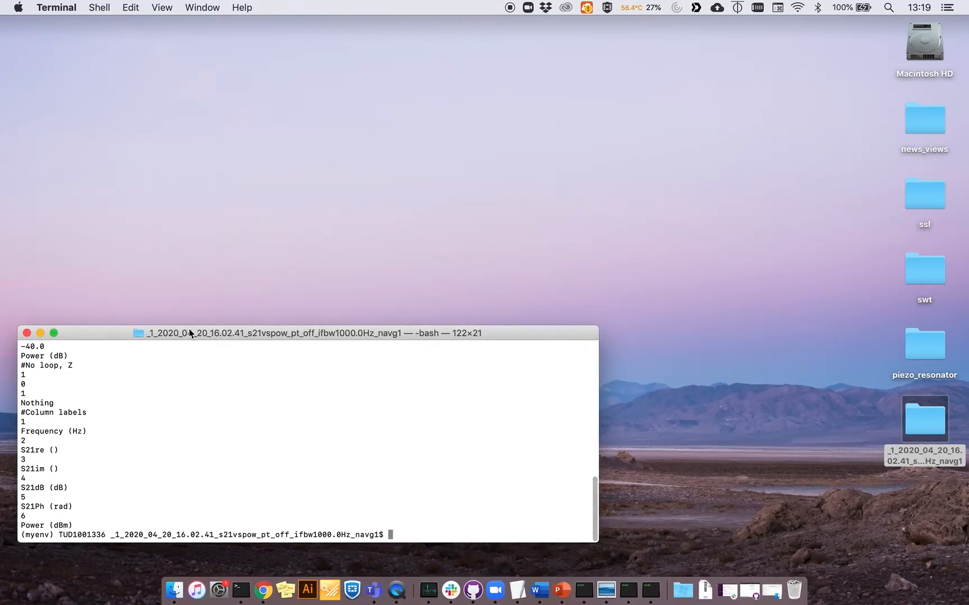
# Step: List the files in the current folder and launch spyview on *.dat
pyautogui.write('ls')
pyautogui.press('Return')
pyautogui.write('spvy')
pyautogui.press('BackSpace')
pyautogui.press('BackSpace')
pyautogui.write('yview *.dat')
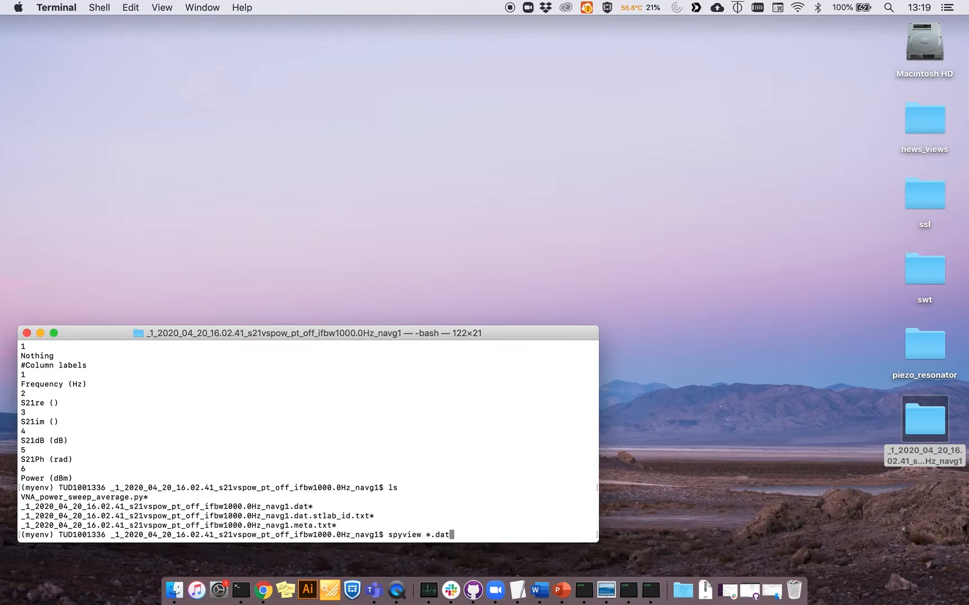
pyautogui.doubleClick(926, 426)
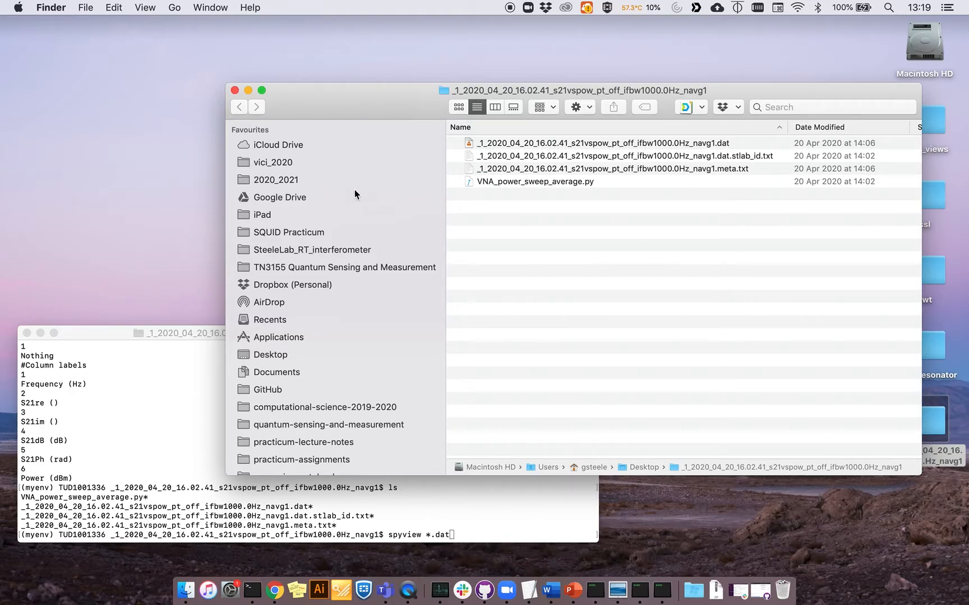
pyautogui.click(233, 91)
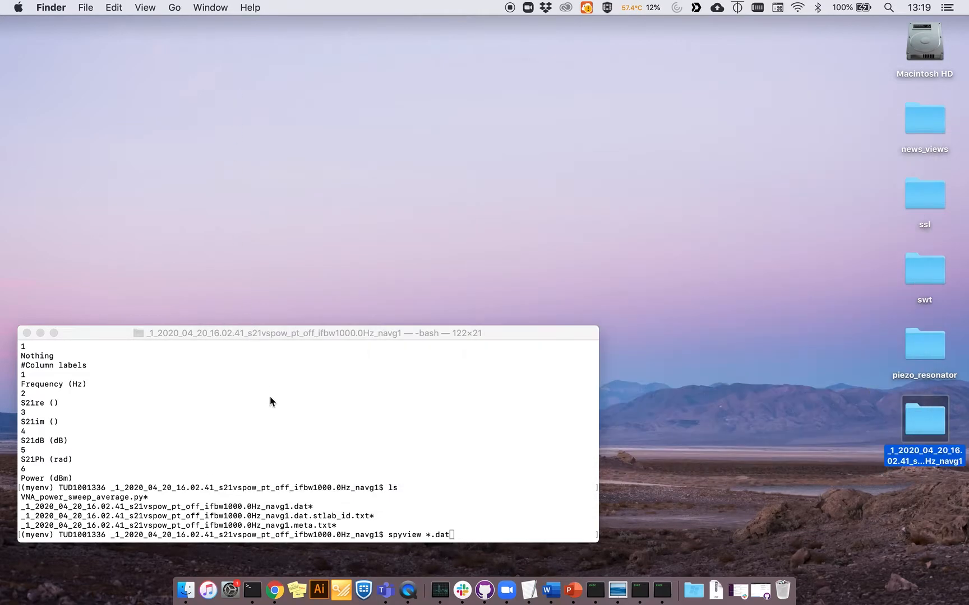
pyautogui.click(269, 396)
pyautogui.press('Return')
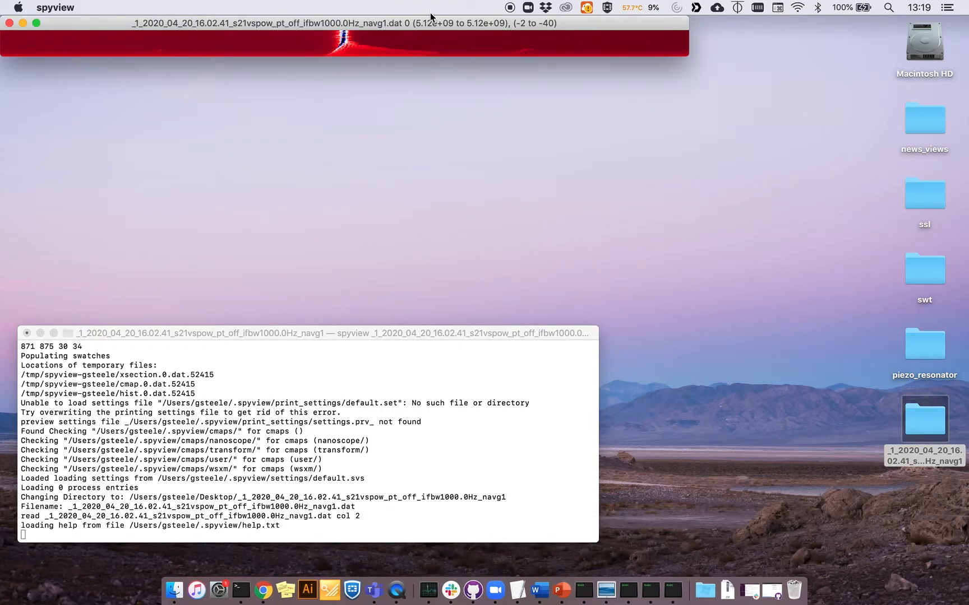
# Step: Reposition the spyview plot window and stretch it vertically so the flat heatmap covers more than half of the screen height
pyautogui.moveTo(428, 24); pyautogui.dragTo(507, 136)
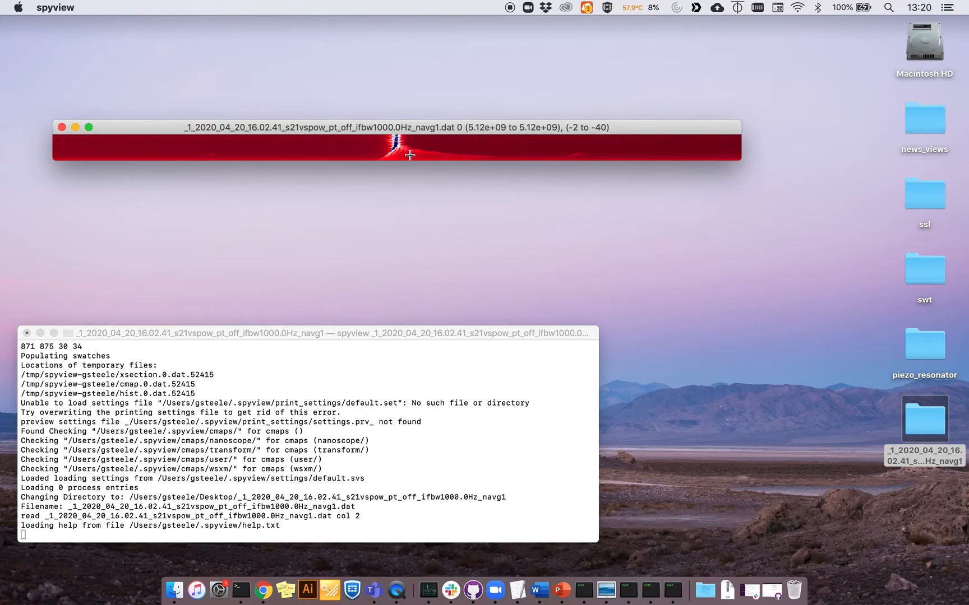
pyautogui.moveTo(439, 128); pyautogui.dragTo(417, 55)
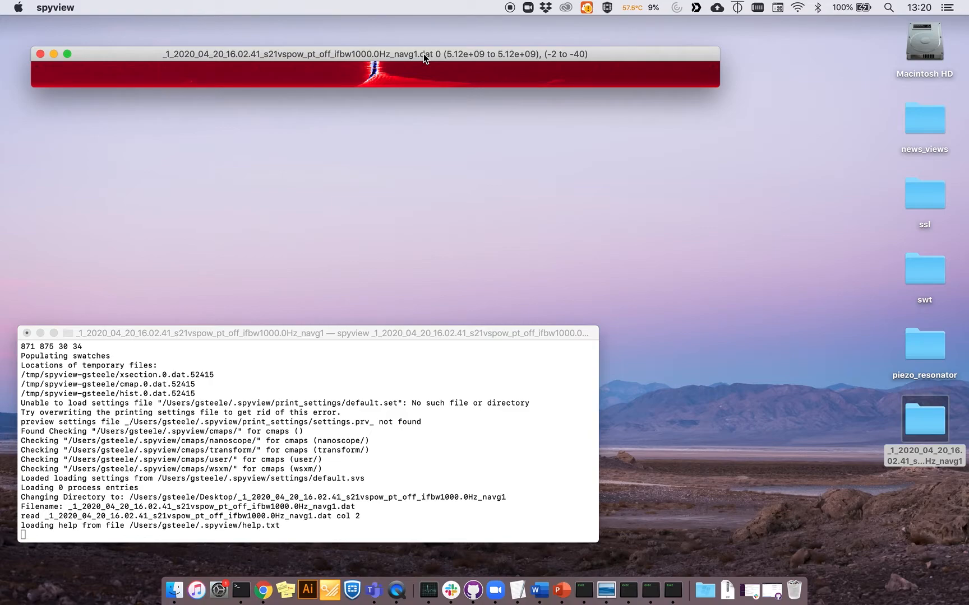
pyautogui.moveTo(433, 88); pyautogui.dragTo(490, 403)
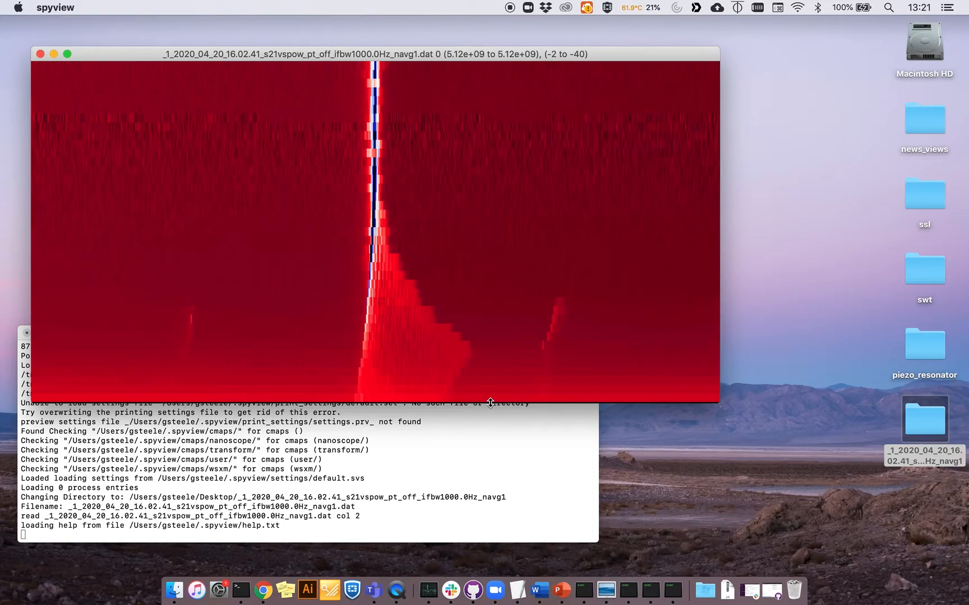
pyautogui.moveTo(491, 403); pyautogui.dragTo(496, 433)
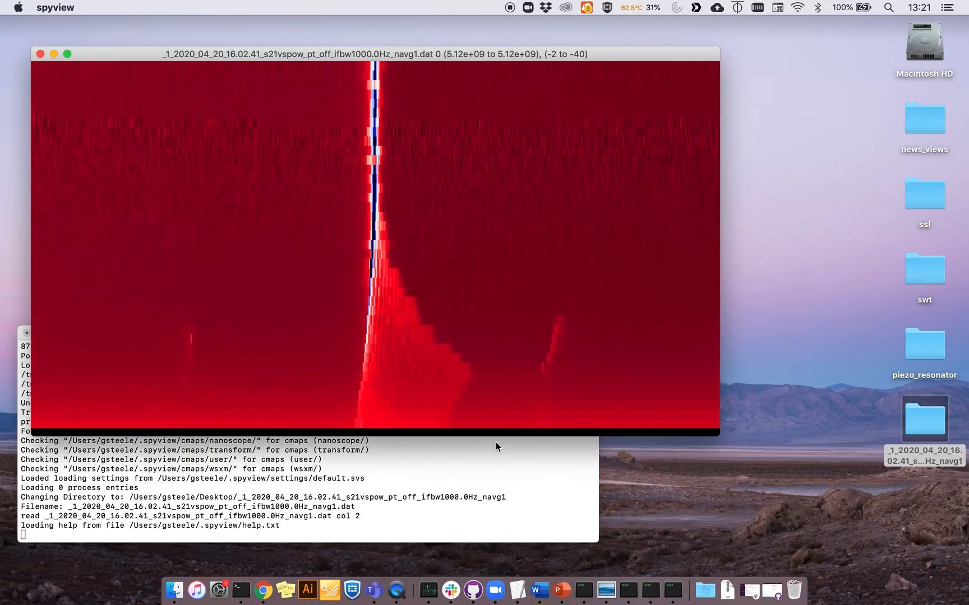
pyautogui.moveTo(722, 170); pyautogui.dragTo(737, 263)
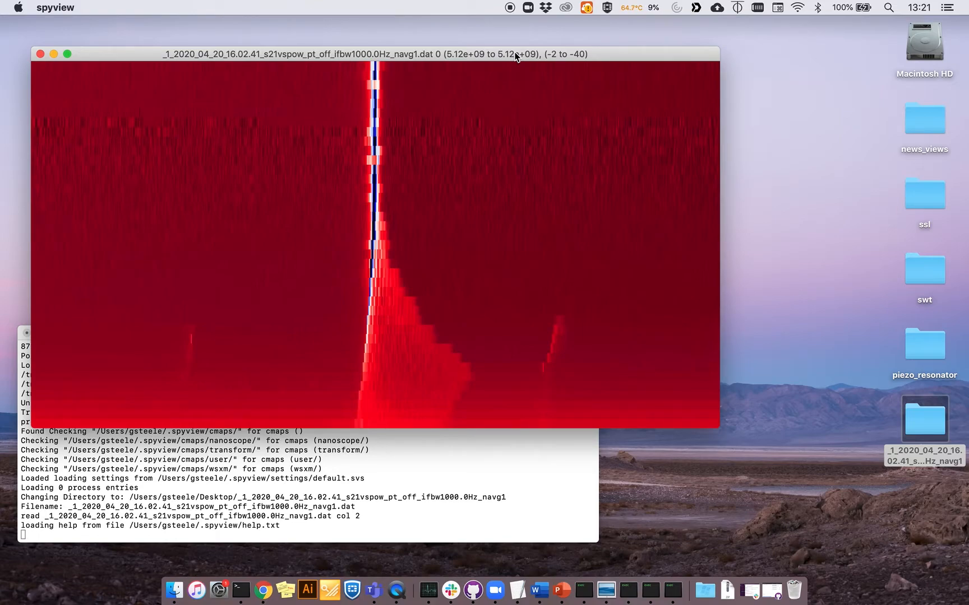
# Step: Open spyview's help window, enlarge it, and read through the global and image-window shortcuts
pyautogui.press('h')
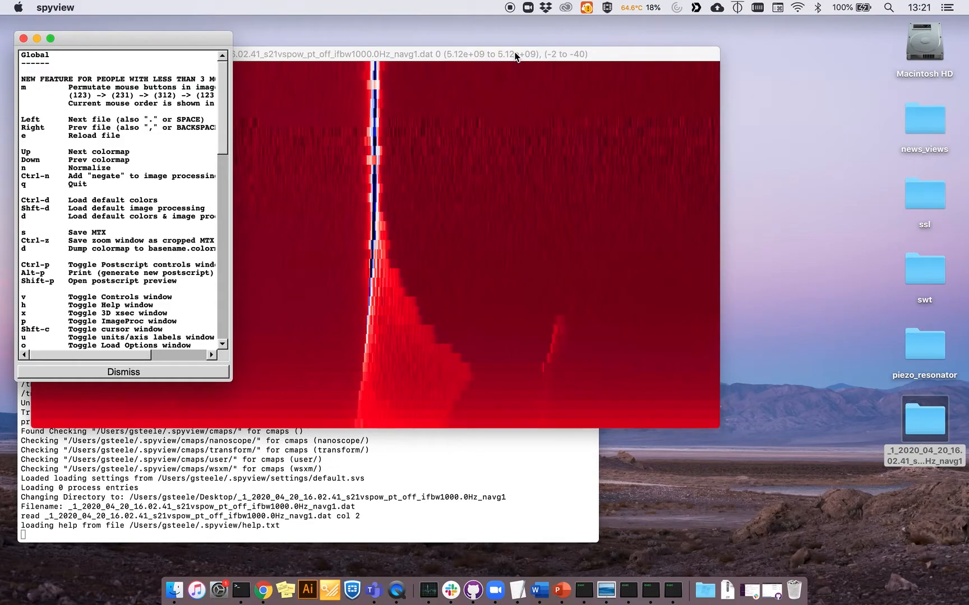
pyautogui.moveTo(136, 38); pyautogui.dragTo(472, 25)
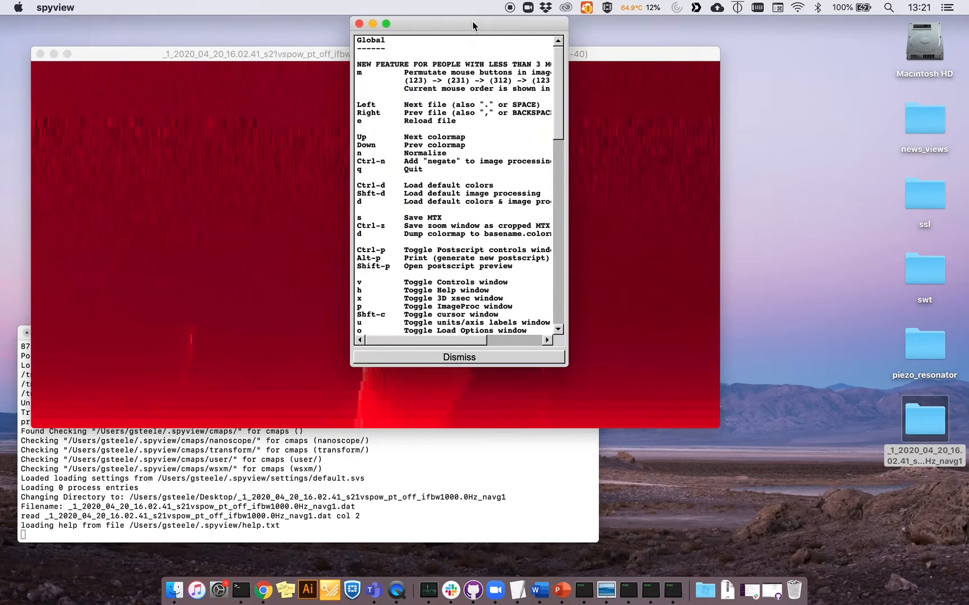
pyautogui.moveTo(568, 367); pyautogui.dragTo(787, 539)
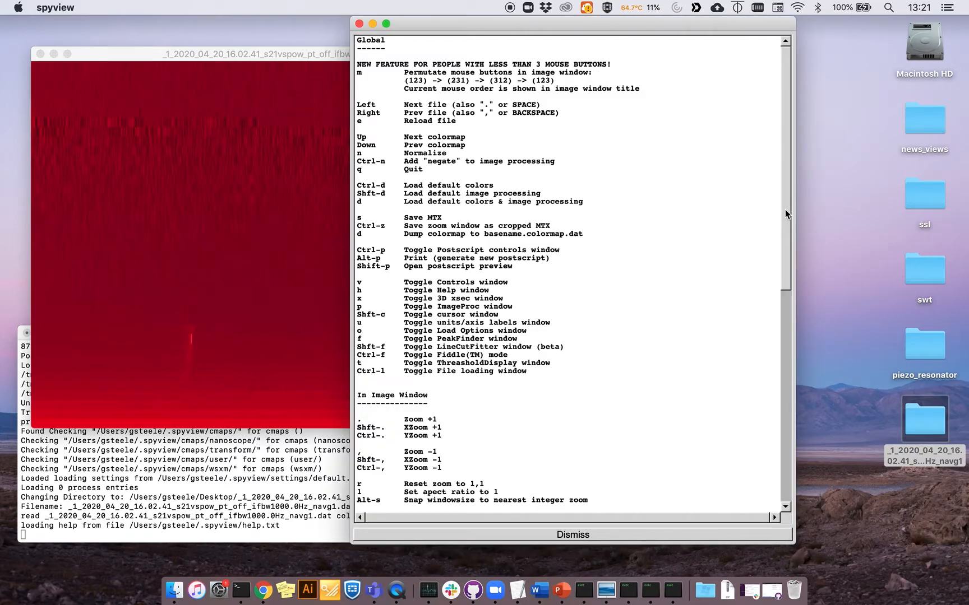
pyautogui.scroll(-3, 785, 213)
pyautogui.scroll(3, 784, 200)
pyautogui.moveTo(782, 195); pyautogui.dragTo(785, 351)
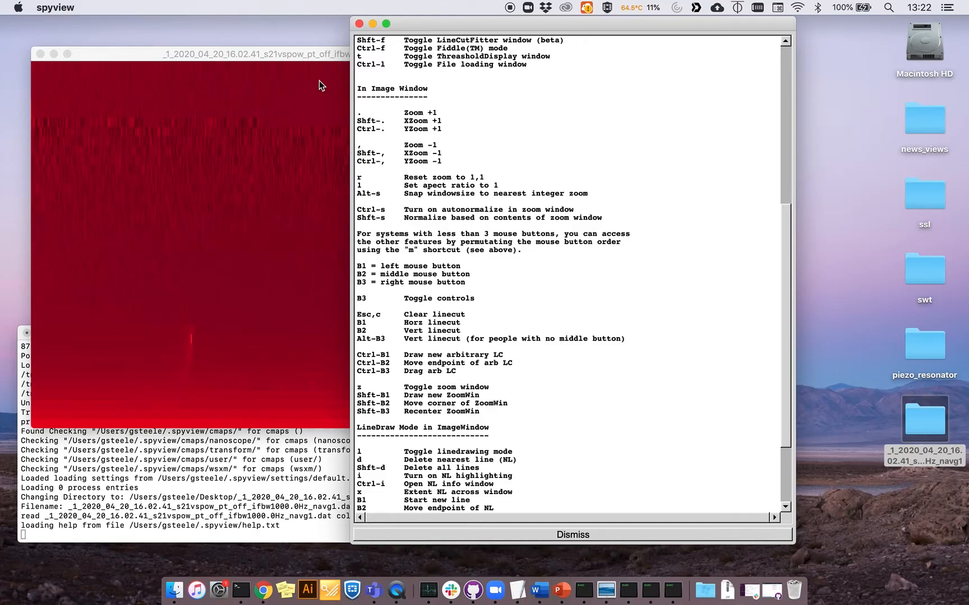
# Step: Return to the heatmap window, reduce its vertical zoom by one level and increase it by one level again
pyautogui.click(325, 66)
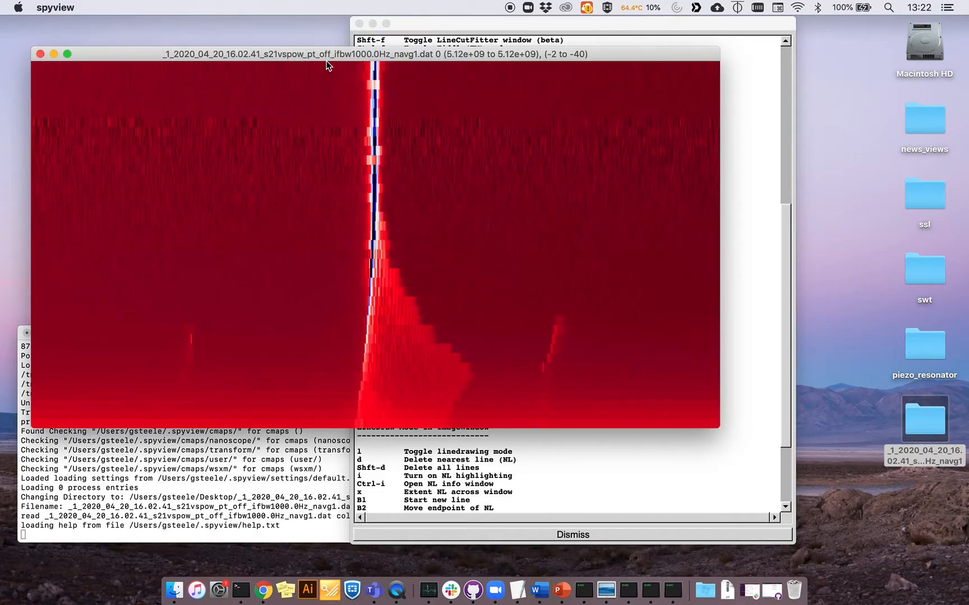
pyautogui.press('Down')
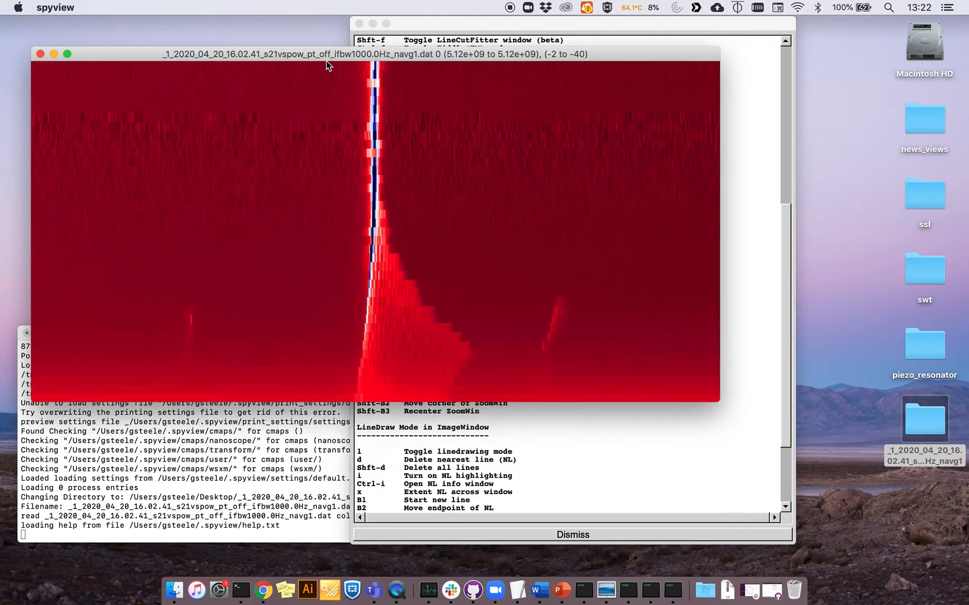
pyautogui.press('Up')
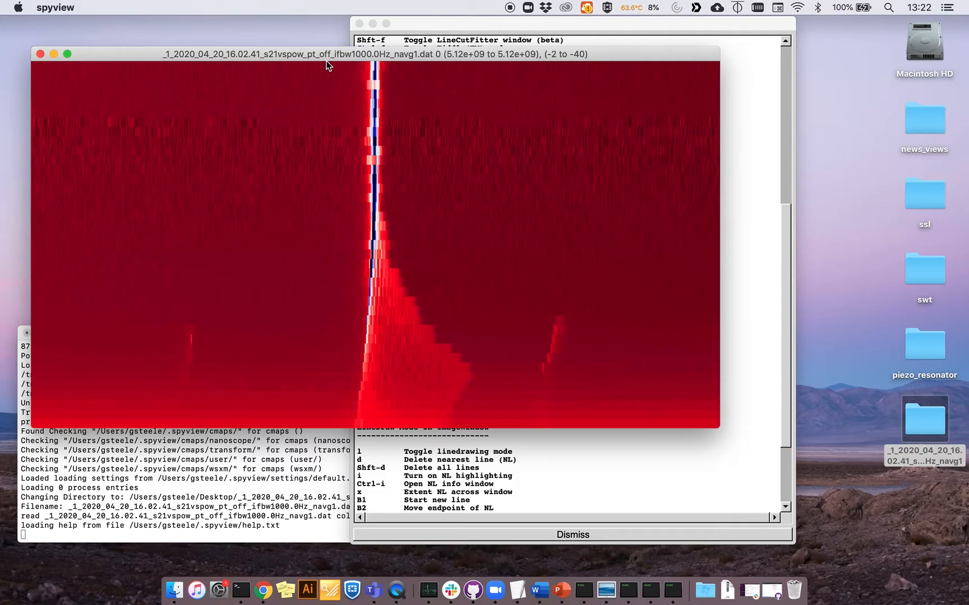
# Step: Step the heatmap's vertical zoom down several levels and back up to its starting level
pyautogui.press('Right')
pyautogui.press('Left')
pyautogui.press('Up')
pyautogui.press('Down')
pyautogui.press('Down')
pyautogui.press('Down')
pyautogui.press('Down')
pyautogui.press('Up')
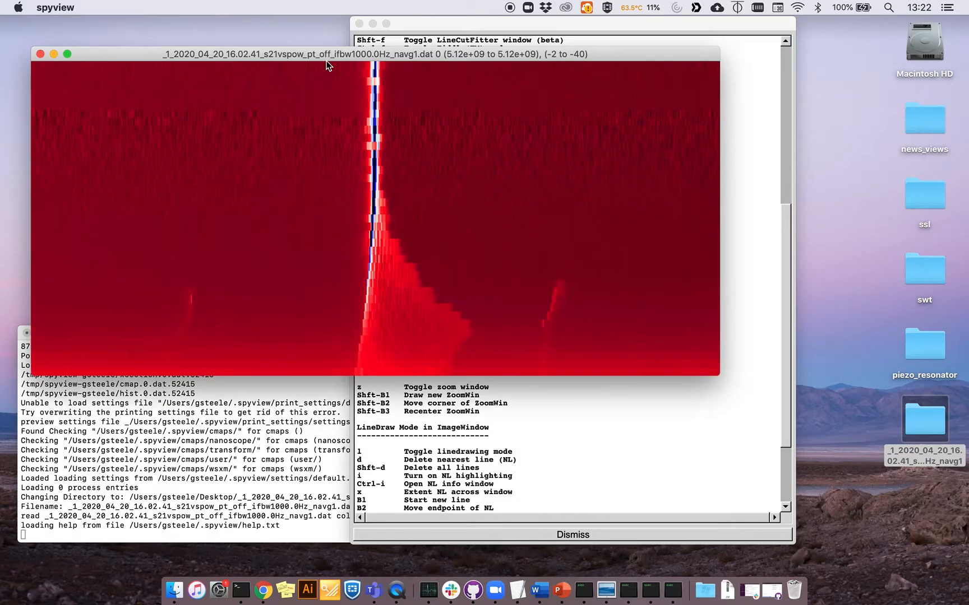
pyautogui.press('Up')
pyautogui.press('Up')
# Step: Close the spyview help window and resize the heatmap window to be wider and shorter
pyautogui.click(653, 30)
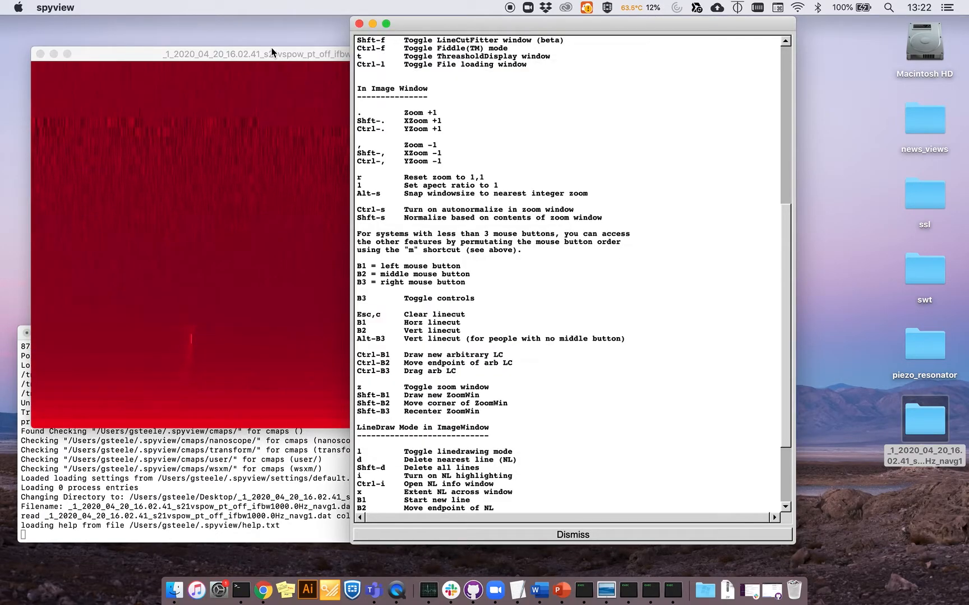
pyautogui.click(288, 55)
pyautogui.press(',')
pyautogui.press('.')
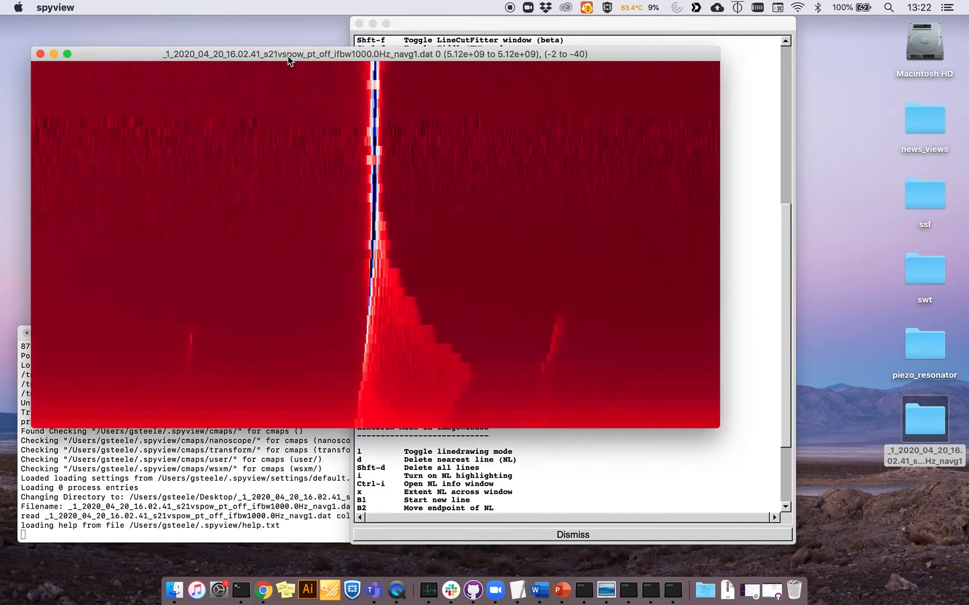
pyautogui.click(358, 24)
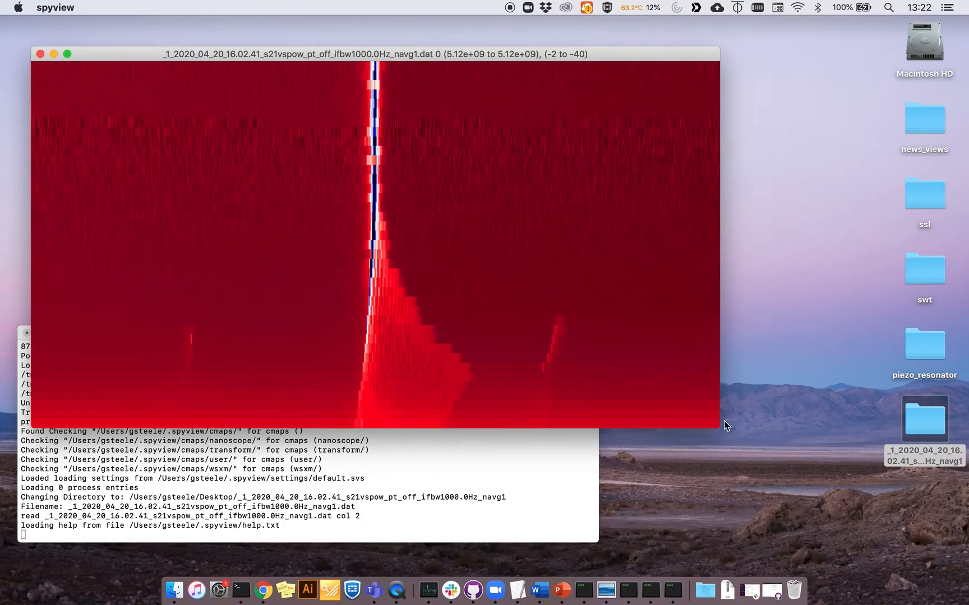
pyautogui.moveTo(726, 429); pyautogui.dragTo(754, 336)
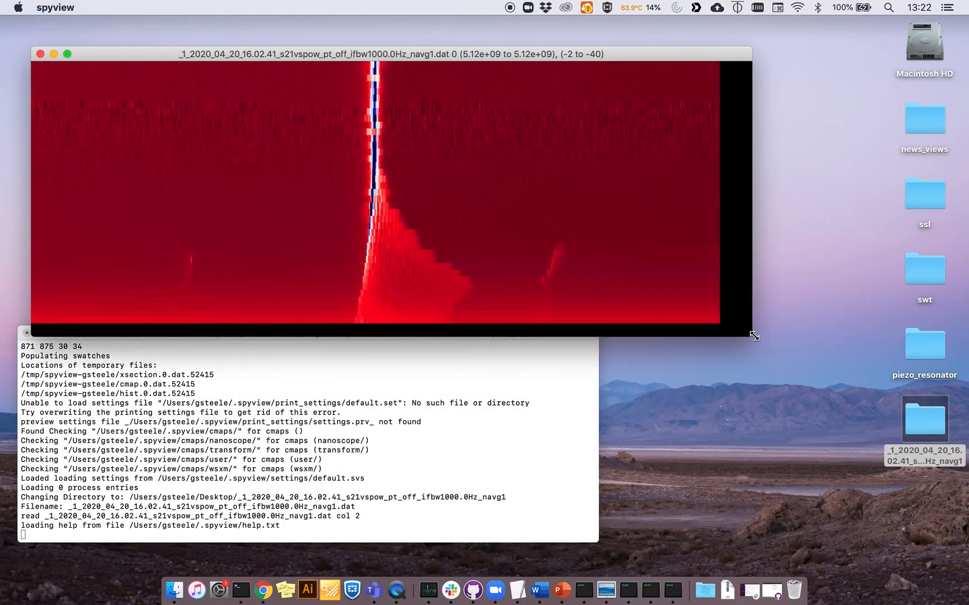
# Step: Take a horizontal line cut of the heatmap at -30 dB, then shrink the line-cut figure and move it off the heatmap's resonance
pyautogui.click(429, 159)
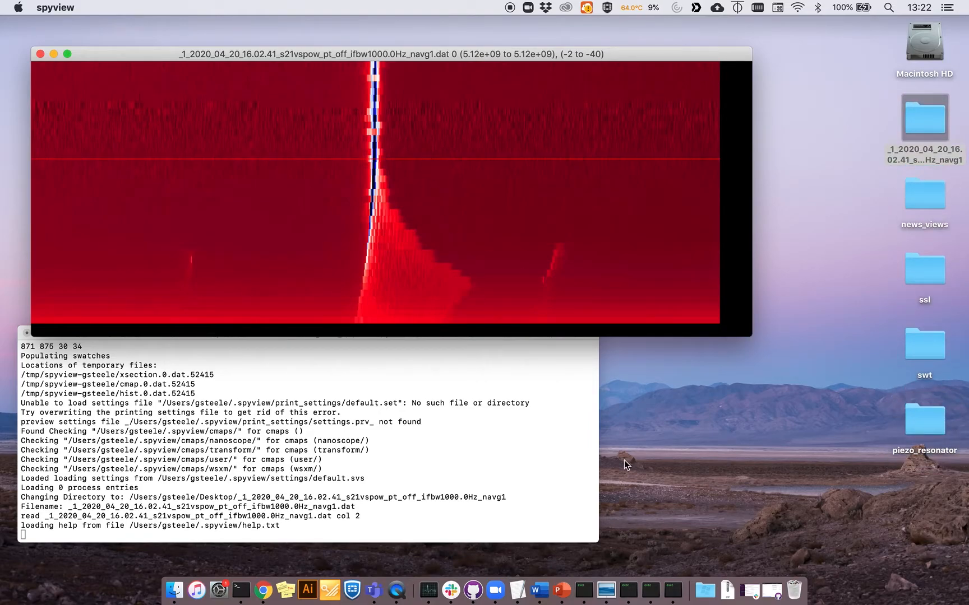
pyautogui.click(610, 130)
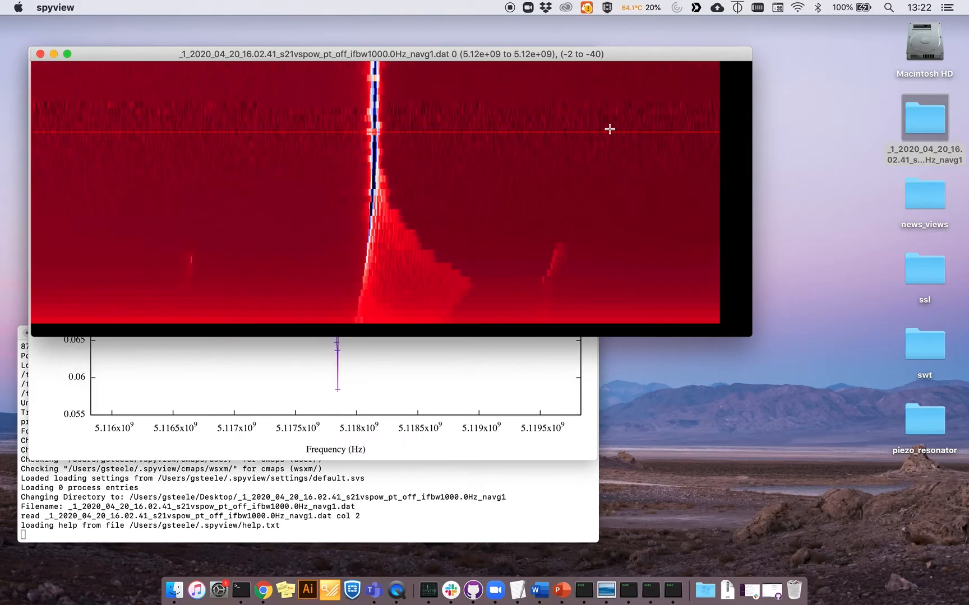
pyautogui.click(472, 373)
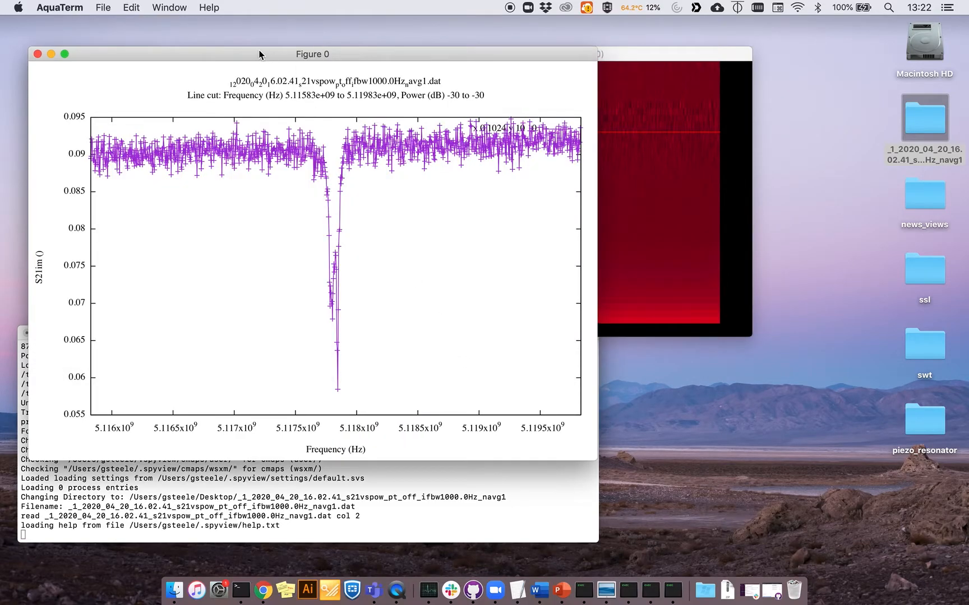
pyautogui.moveTo(32, 48); pyautogui.dragTo(89, 136)
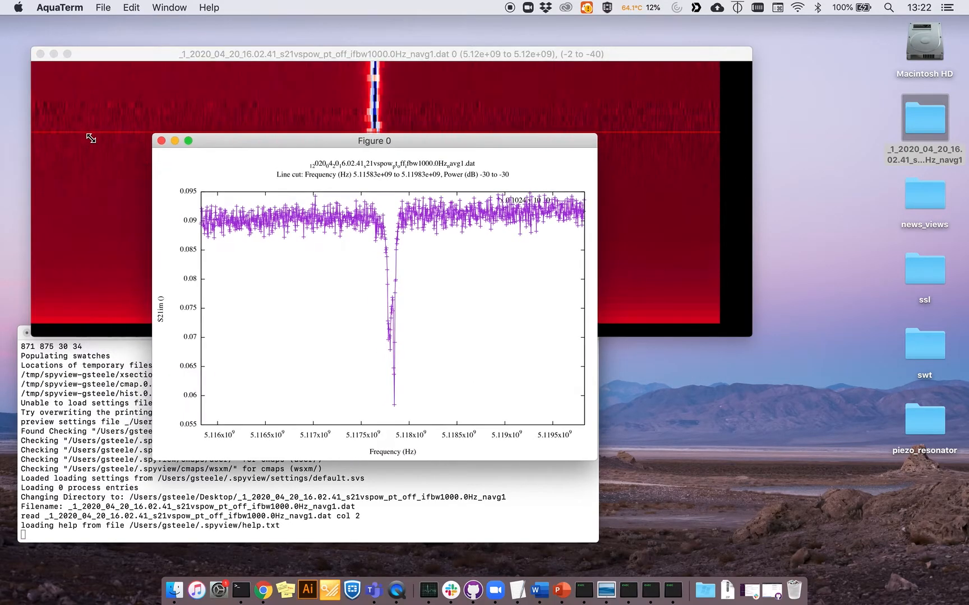
pyautogui.moveTo(263, 147); pyautogui.dragTo(567, 226)
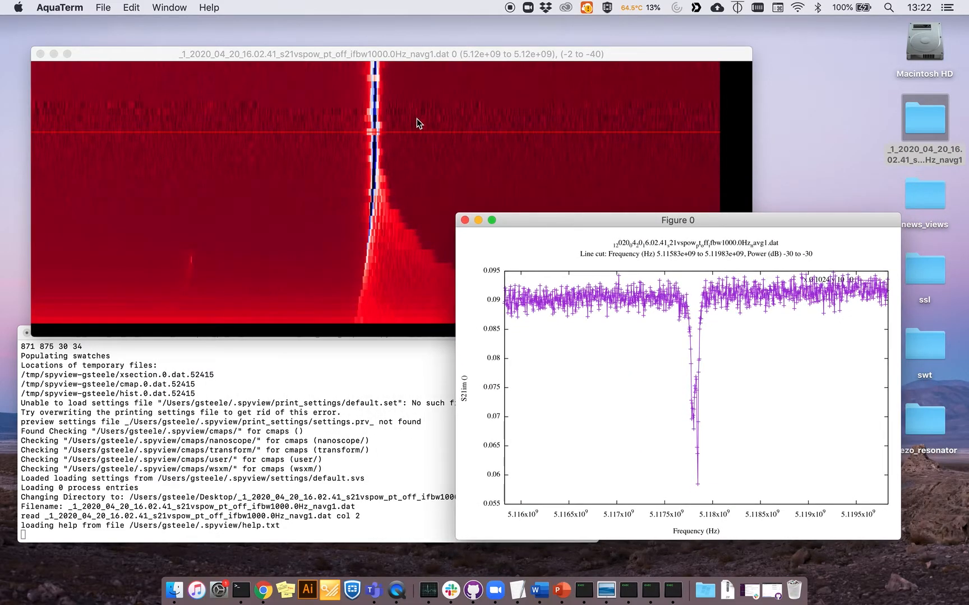
# Step: Take a horizontal line cut at -25 dB and rearrange the windows, making the figure smaller and placing it below the heatmap
pyautogui.click(408, 166)
pyautogui.moveTo(750, 337)
pyautogui.mouseDown()
pyautogui.moveTo(632, 280)
pyautogui.moveTo(697, 331)
pyautogui.moveTo(749, 332)
pyautogui.mouseUp()
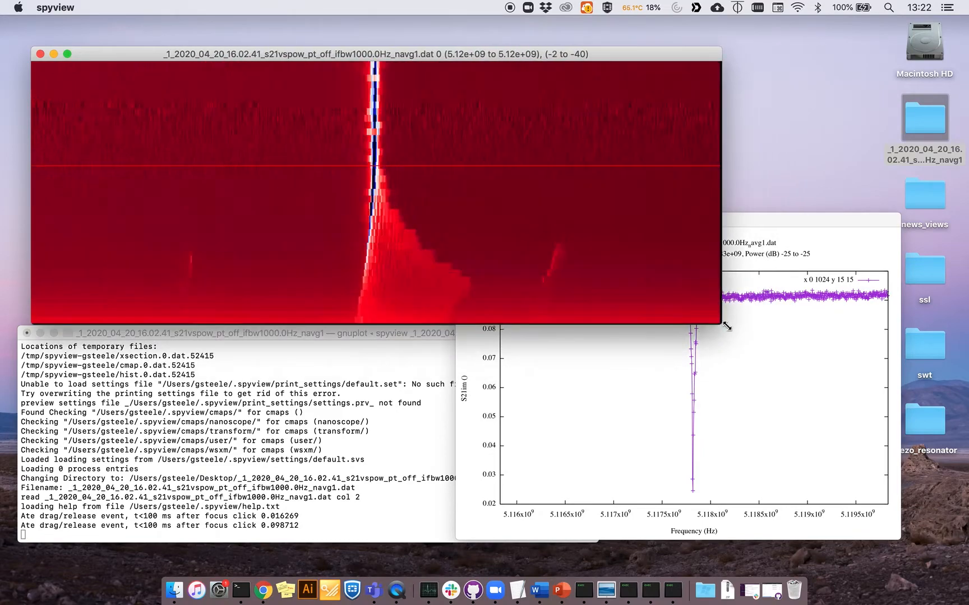
pyautogui.click(820, 212)
pyautogui.moveTo(821, 213)
pyautogui.mouseDown()
pyautogui.moveTo(807, 318)
pyautogui.moveTo(830, 230)
pyautogui.mouseUp()
pyautogui.moveTo(889, 227); pyautogui.dragTo(923, 303)
pyautogui.moveTo(786, 539); pyautogui.dragTo(835, 574)
pyautogui.moveTo(694, 53); pyautogui.dragTo(681, 49)
# Step: Sweep the horizontal line cut down to -9 dB and reposition the figure so the whole curve is visible
pyautogui.moveTo(443, 166)
pyautogui.mouseDown()
pyautogui.moveTo(448, 80)
pyautogui.moveTo(445, 276)
pyautogui.mouseUp()
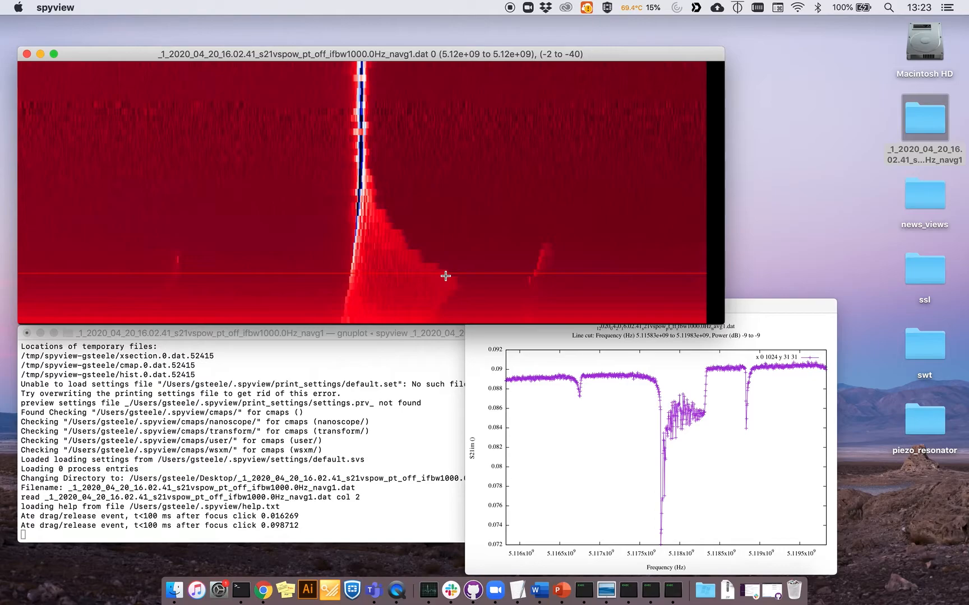
pyautogui.moveTo(791, 305); pyautogui.dragTo(782, 231)
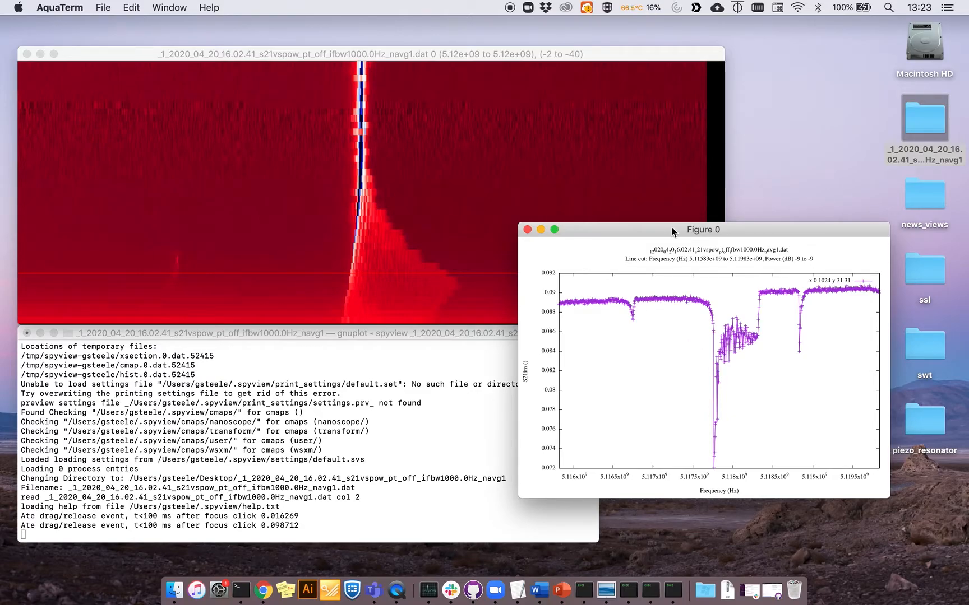
pyautogui.moveTo(678, 227); pyautogui.dragTo(706, 266)
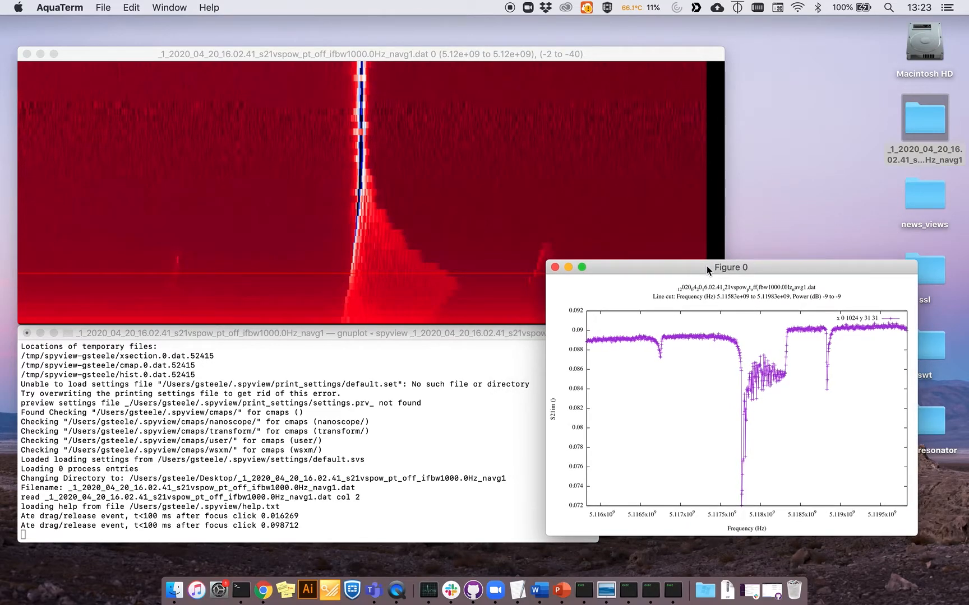
# Step: Zoom the heatmap out and back in one level, and reduce its vertical zoom to 8
pyautogui.click(613, 54)
pyautogui.press('-')
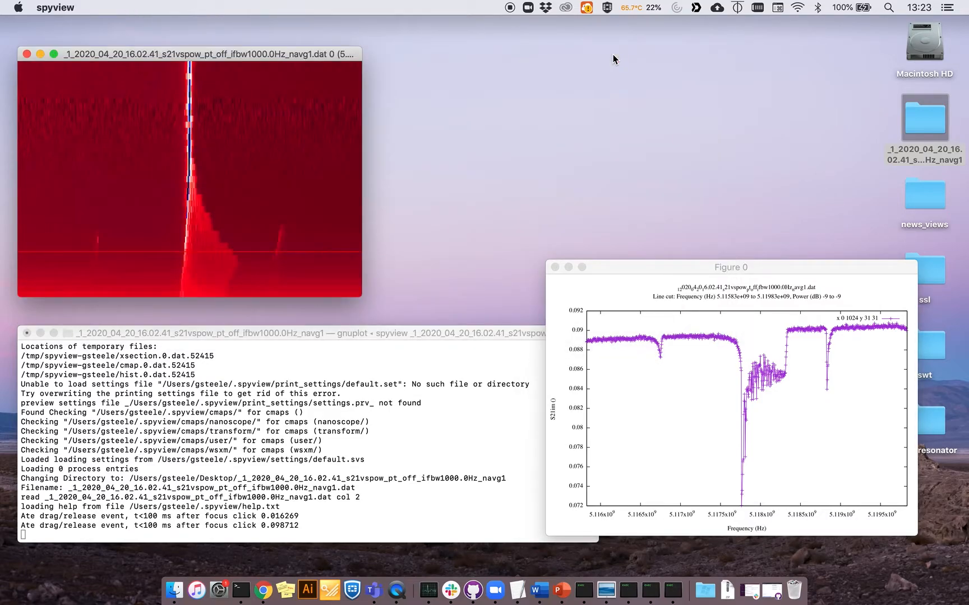
pyautogui.press('+')
pyautogui.press('Down')
pyautogui.press('Up')
pyautogui.press('Down')
# Step: Sweep the horizontal line cut across the heatmap through -20 dB and up to -28 dB
pyautogui.moveTo(525, 147); pyautogui.dragTo(478, 171)
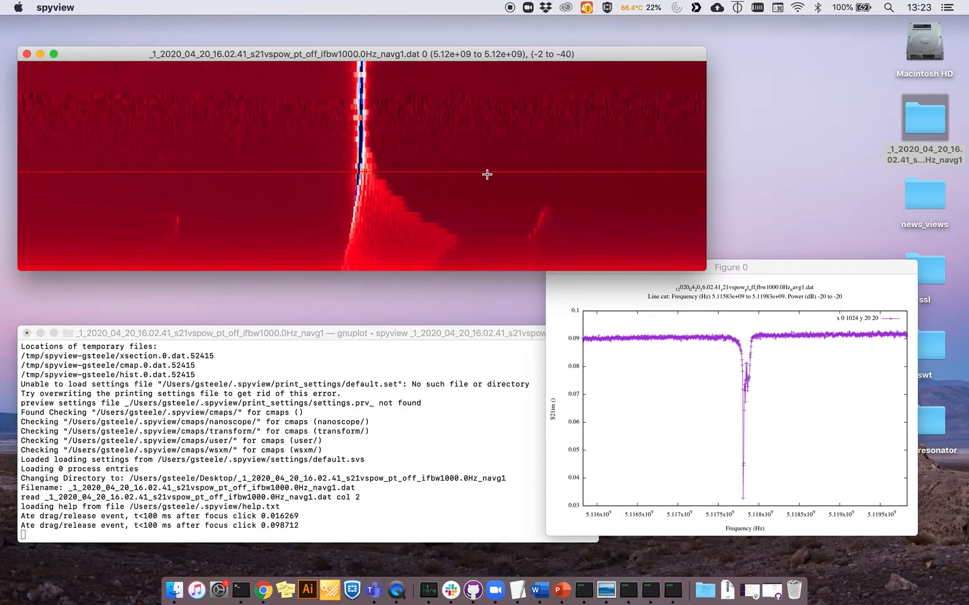
pyautogui.moveTo(493, 156); pyautogui.dragTo(481, 127)
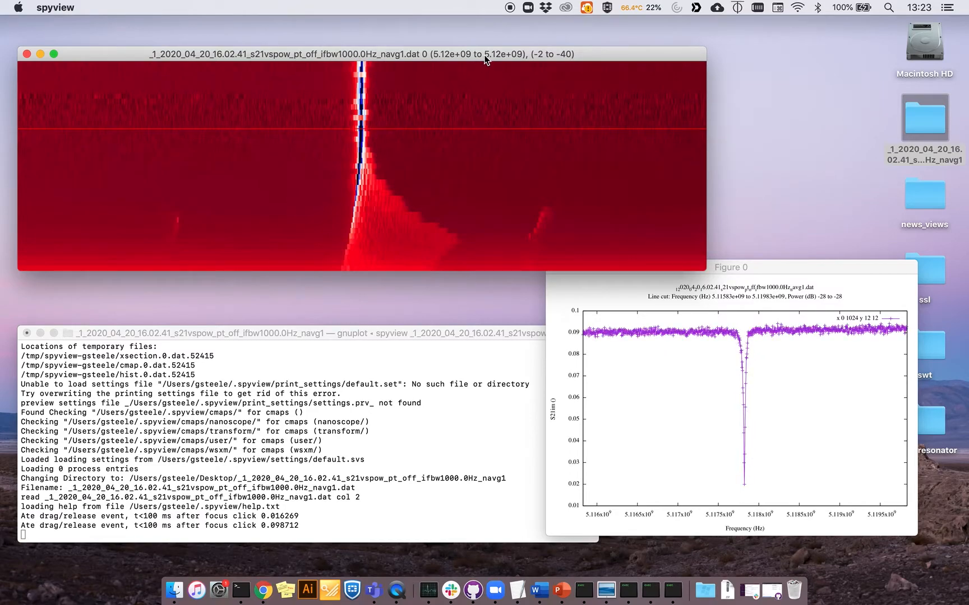
# Step: Show and hide the Controls window, then take a vertical line cut of the heatmap at 5.1183e+09 Hz
pyautogui.rightClick(480, 108)
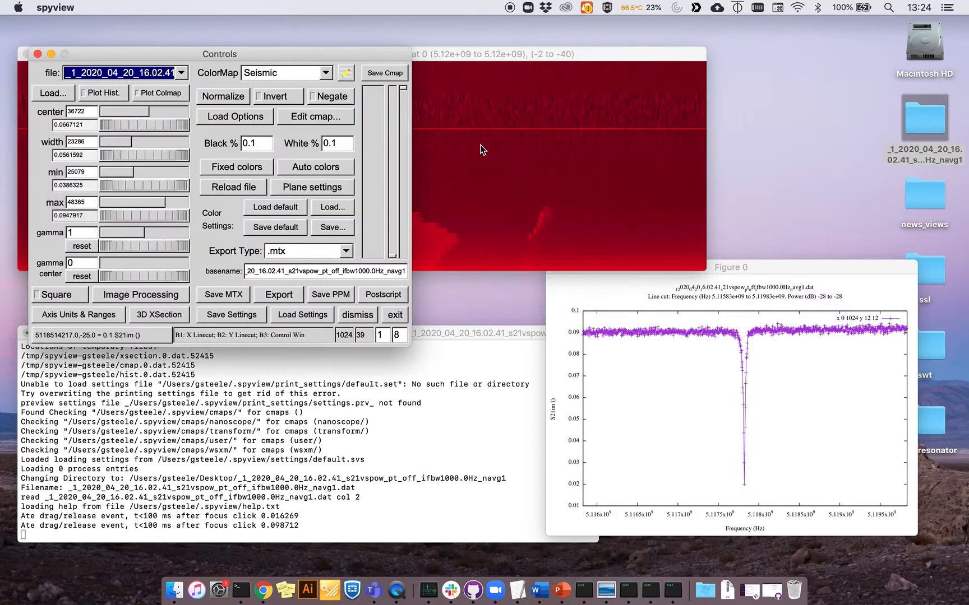
pyautogui.moveTo(339, 58); pyautogui.dragTo(687, 119)
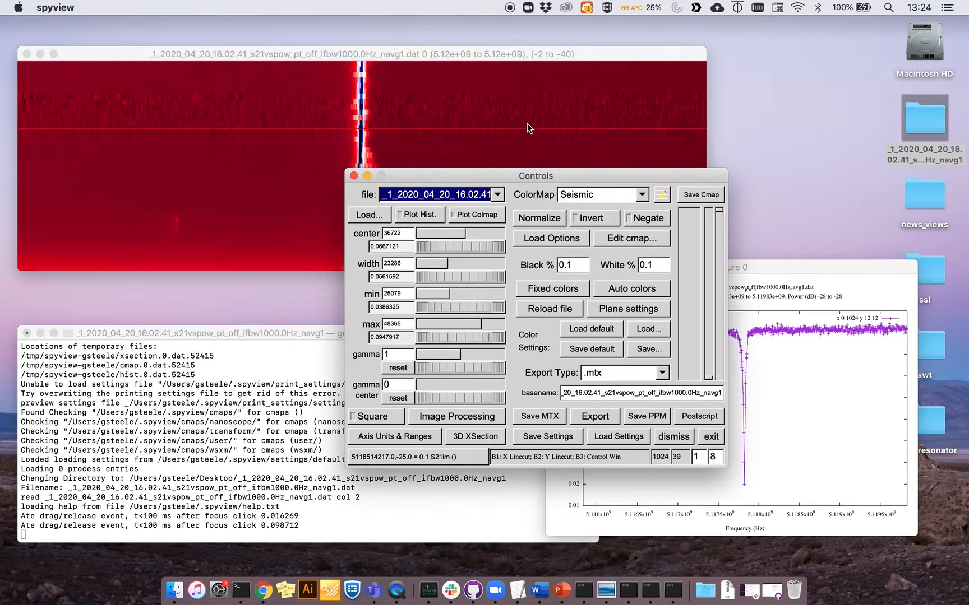
pyautogui.rightClick(454, 77)
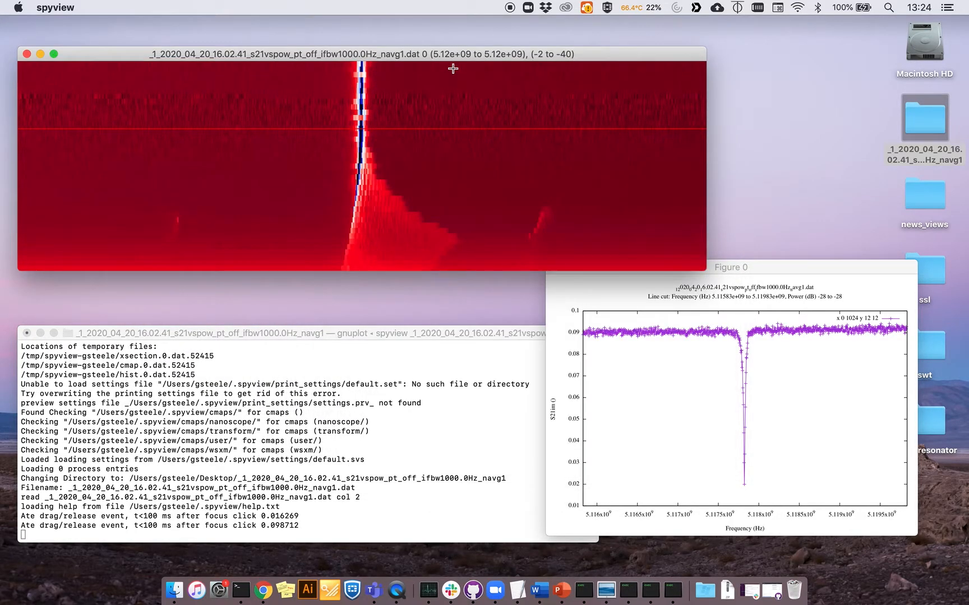
pyautogui.moveTo(453, 68)
pyautogui.mouseDown()
pyautogui.moveTo(445, 119)
pyautogui.moveTo(352, 133)
pyautogui.moveTo(544, 152)
pyautogui.moveTo(443, 165)
pyautogui.mouseUp()
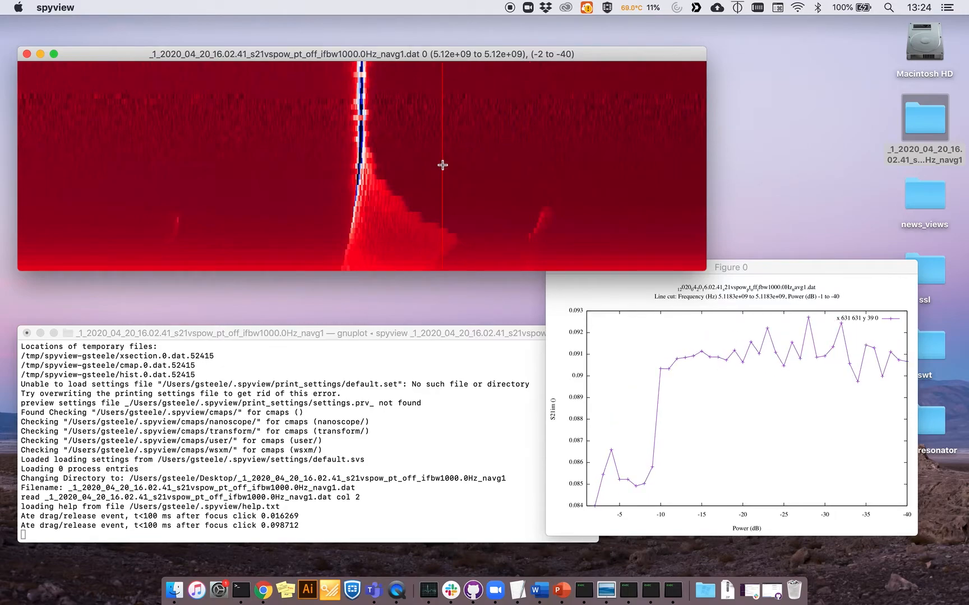
# Step: Reopen the Controls window, zoom the heatmap out one level, and place the controls beside it
pyautogui.rightClick(509, 141)
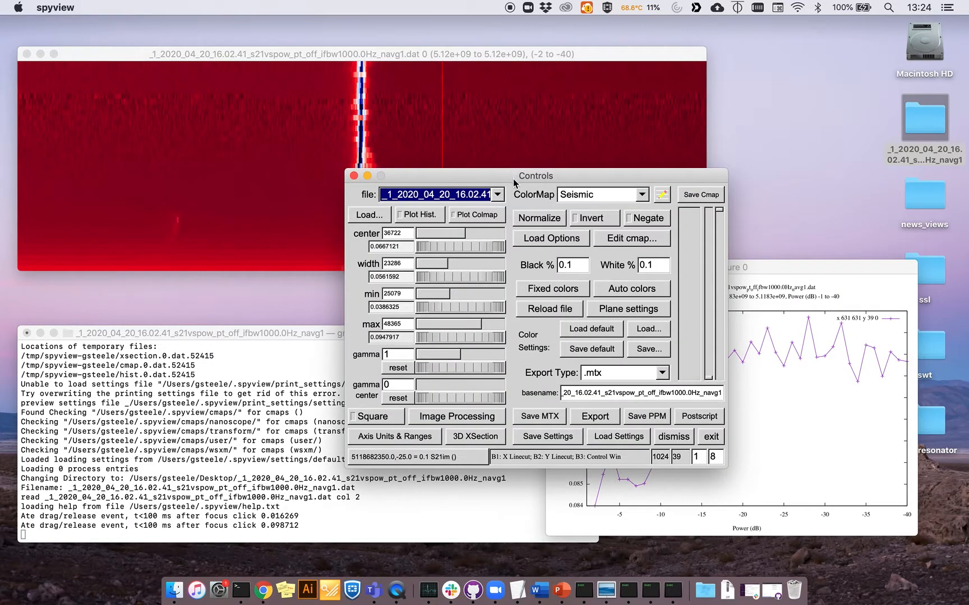
pyautogui.moveTo(513, 179); pyautogui.dragTo(743, 40)
pyautogui.click(470, 56)
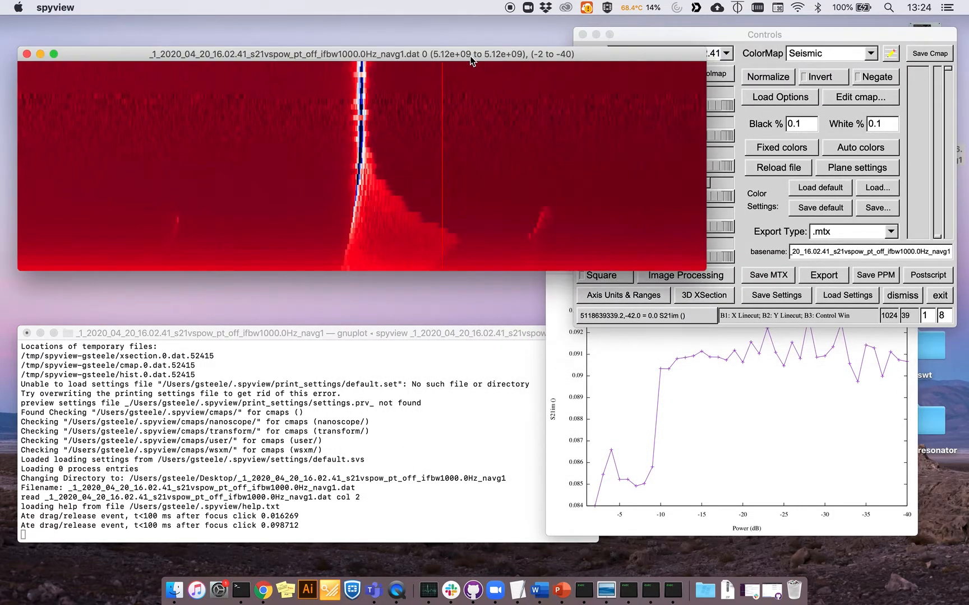
pyautogui.press('-')
pyautogui.moveTo(669, 36); pyautogui.dragTo(499, 51)
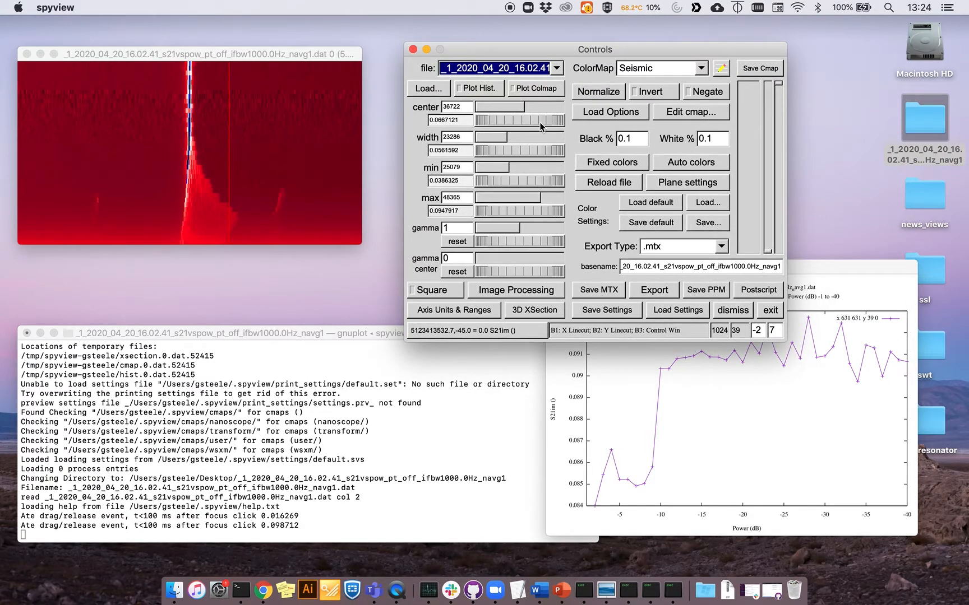
# Step: Open the file loading options and arrange them and the Controls window beside the heatmap
pyautogui.click(606, 112)
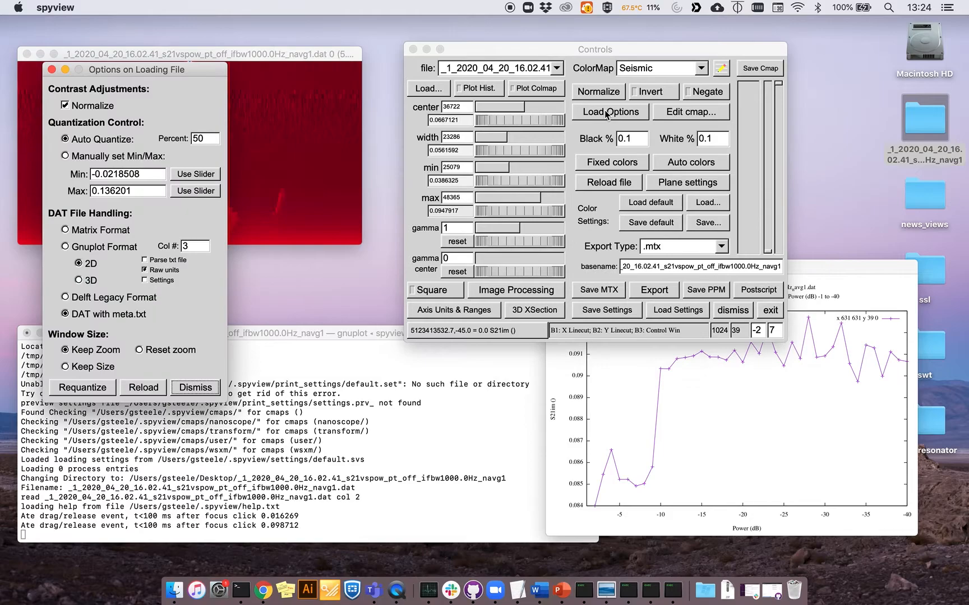
pyautogui.moveTo(194, 72); pyautogui.dragTo(882, 62)
pyautogui.moveTo(651, 43); pyautogui.dragTo(592, 32)
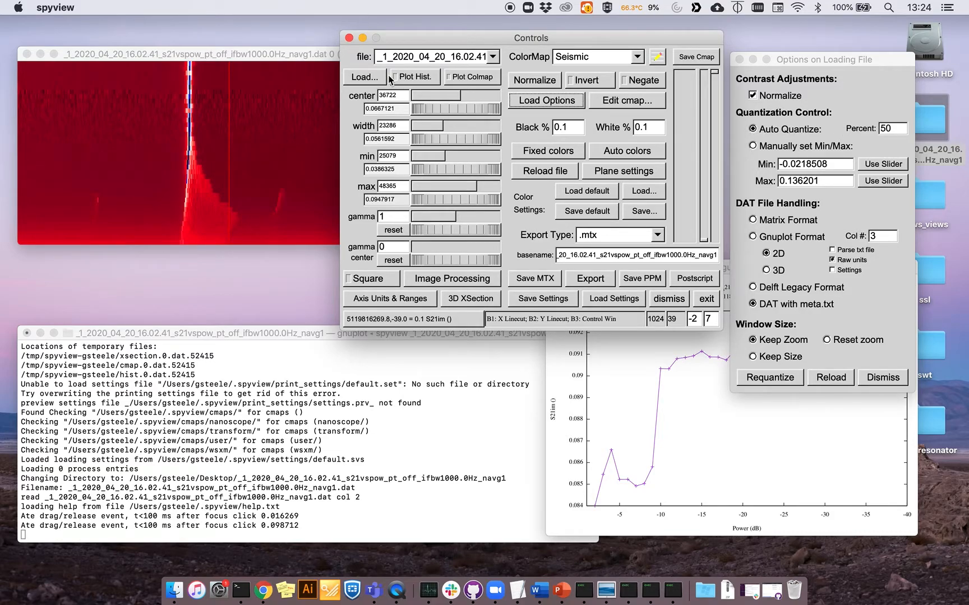
pyautogui.click(186, 53)
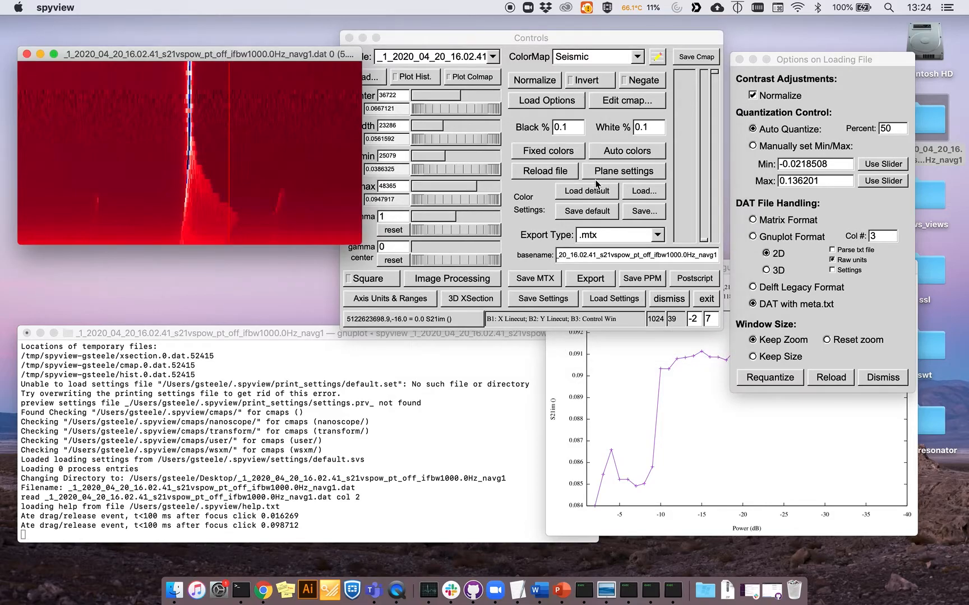
# Step: Set the colour gamma to 3.187 and the colour scale minimum to 23512
pyautogui.click(458, 226)
pyautogui.moveTo(458, 223)
pyautogui.mouseDown()
pyautogui.moveTo(447, 220)
pyautogui.moveTo(478, 223)
pyautogui.moveTo(470, 224)
pyautogui.mouseUp()
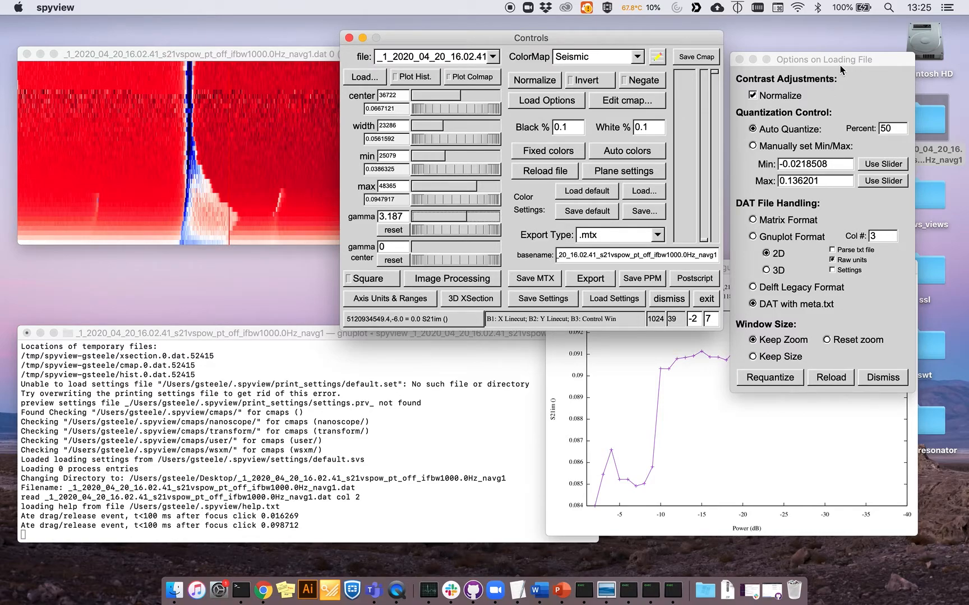
pyautogui.moveTo(840, 65); pyautogui.dragTo(847, 51)
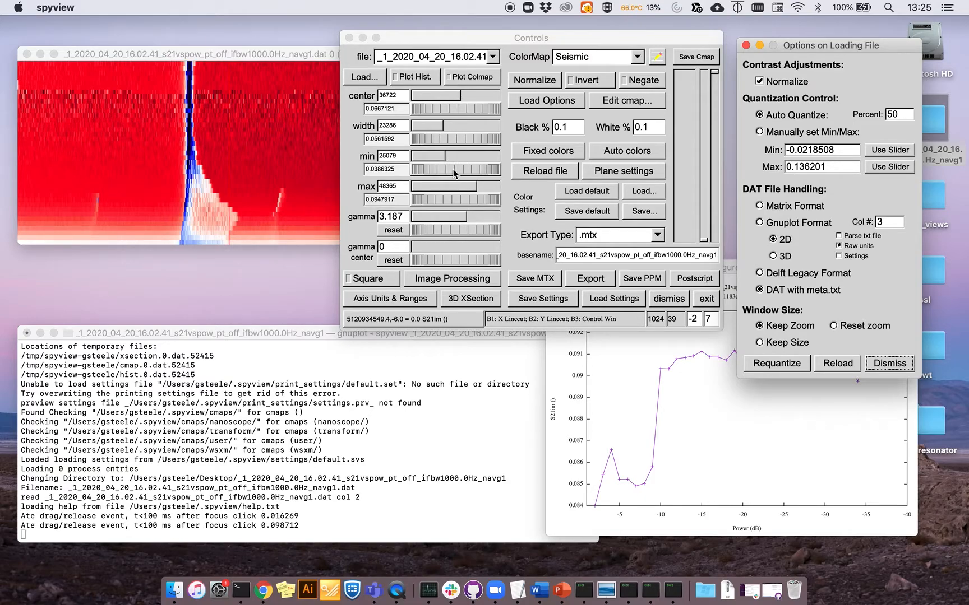
pyautogui.click(445, 154)
pyautogui.moveTo(445, 153)
pyautogui.mouseDown()
pyautogui.moveTo(428, 160)
pyautogui.moveTo(443, 163)
pyautogui.mouseUp()
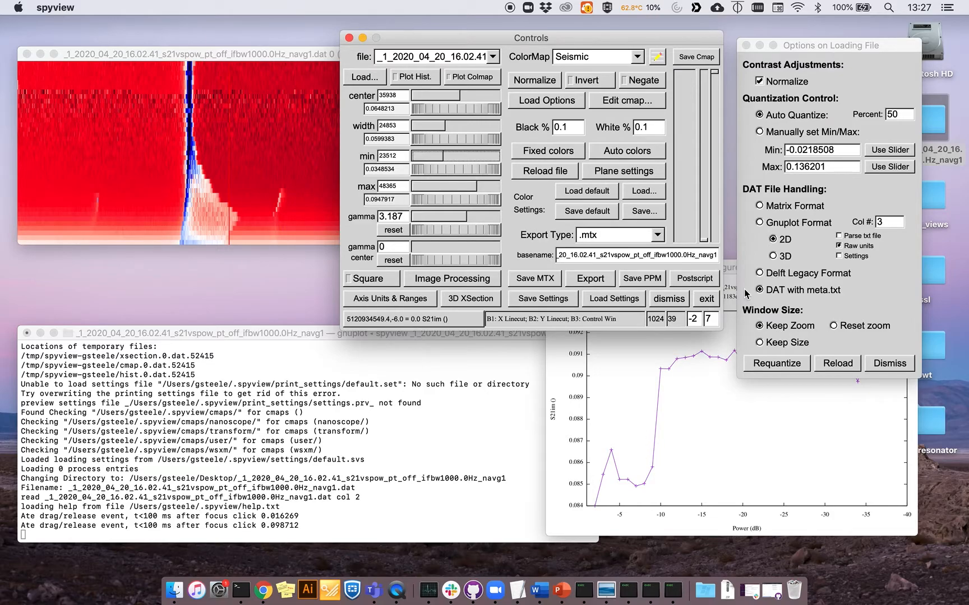
# Step: Toggle the file loading options window off and on several times, leaving it closed
pyautogui.click(557, 99)
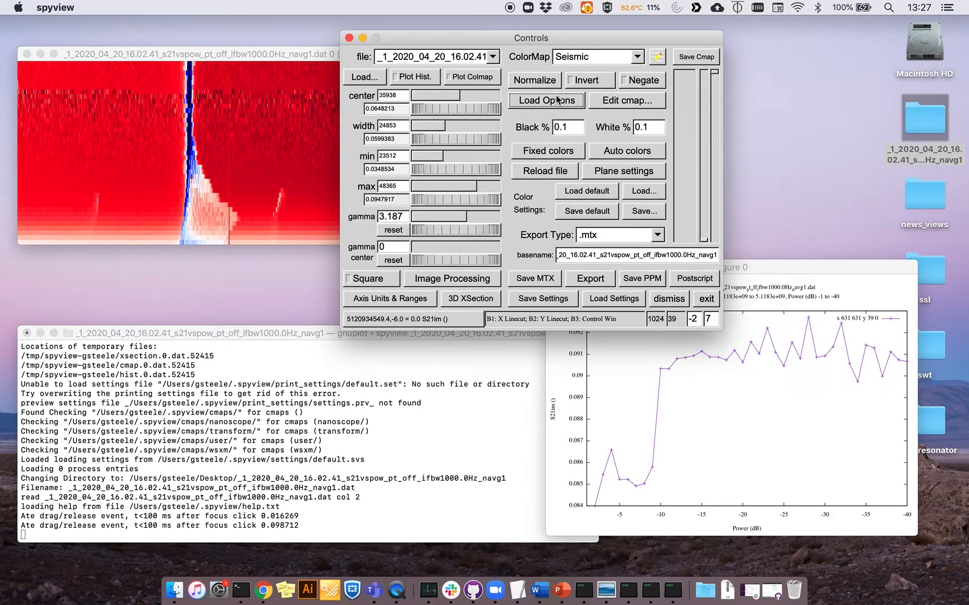
pyautogui.click(557, 100)
pyautogui.click(556, 98)
pyautogui.click(556, 101)
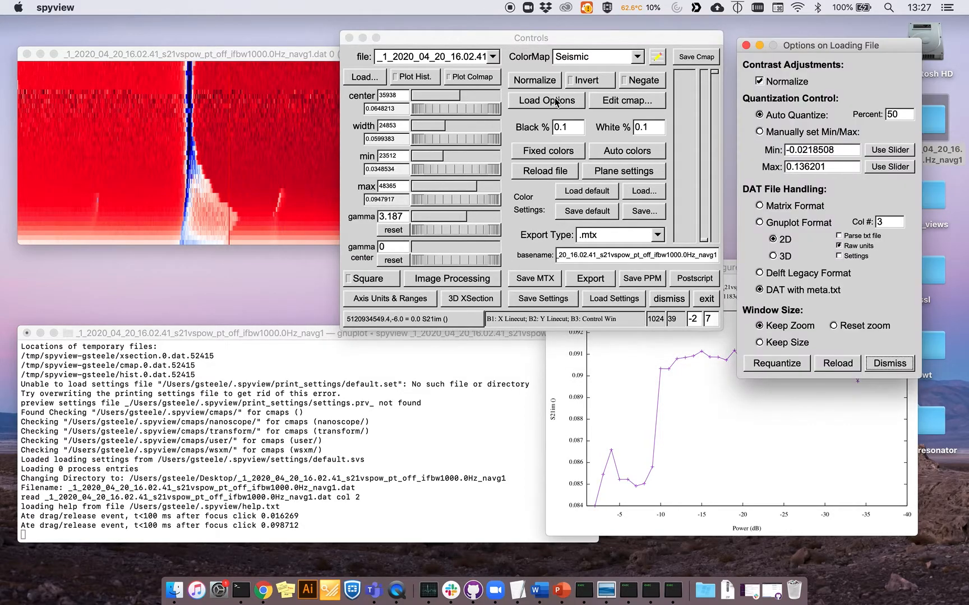
pyautogui.click(556, 101)
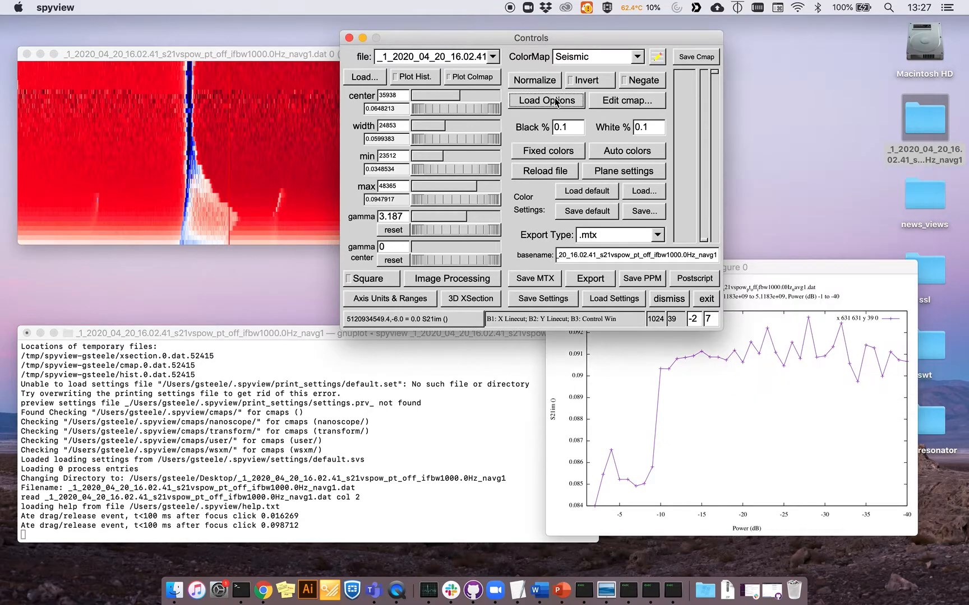
# Step: Move the Controls window clear of the heatmap and reopen the file loading options from the heatmap window
pyautogui.moveTo(513, 37); pyautogui.dragTo(654, 23)
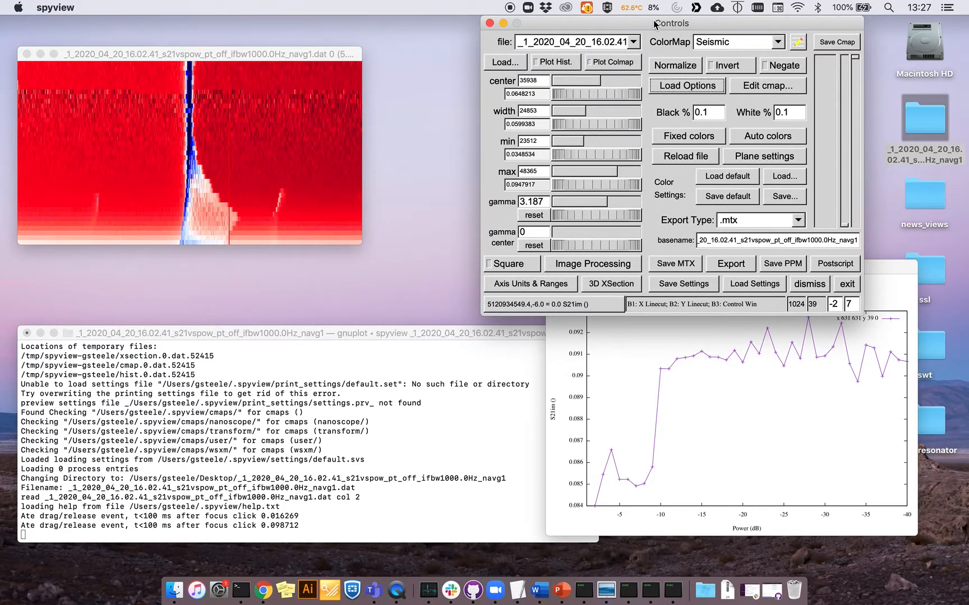
pyautogui.click(300, 56)
pyautogui.press('o')
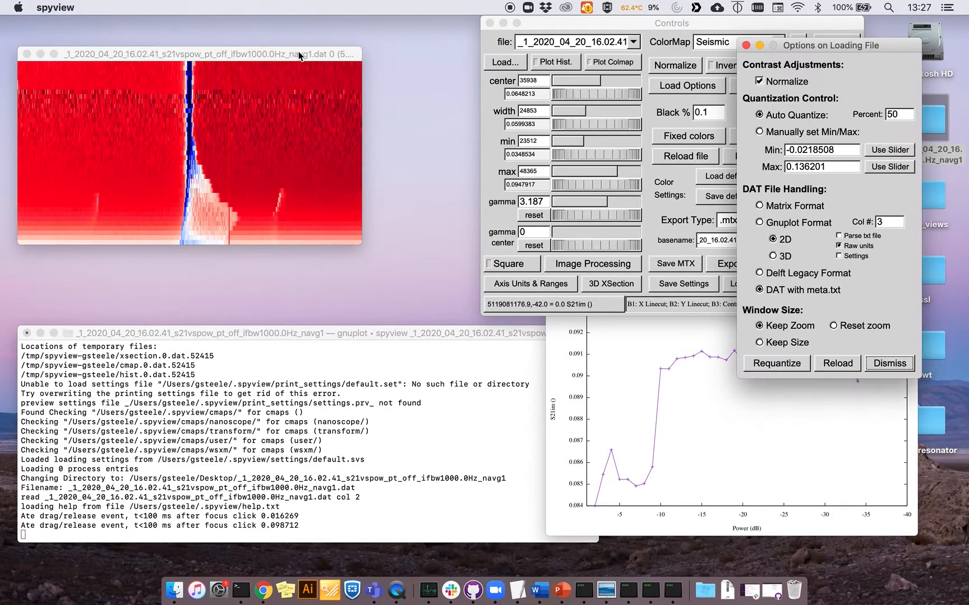
# Step: Close the file loading options and the line cut plot, and move the Controls window closer to the heatmap
pyautogui.press('o')
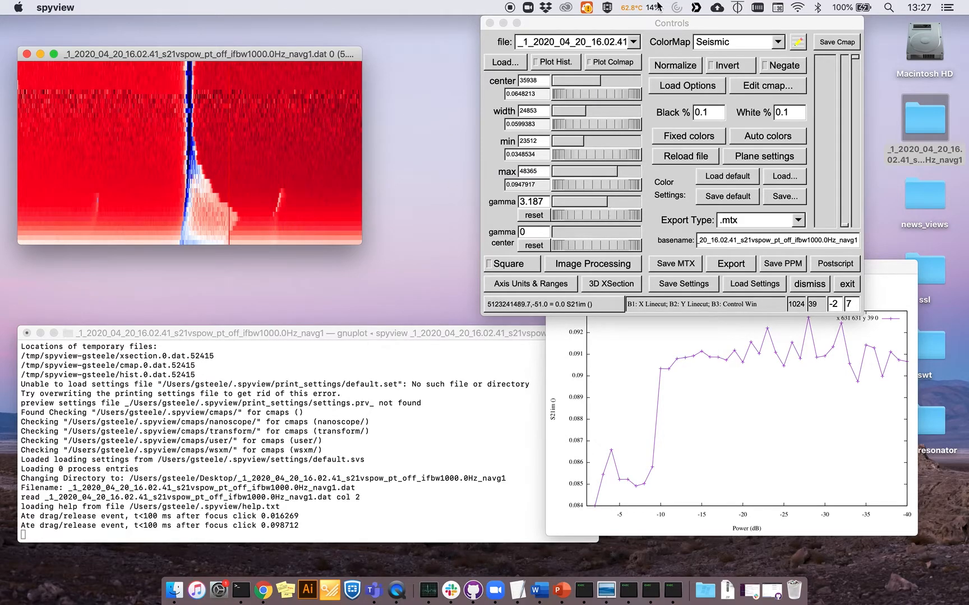
pyautogui.moveTo(652, 21); pyautogui.dragTo(563, 24)
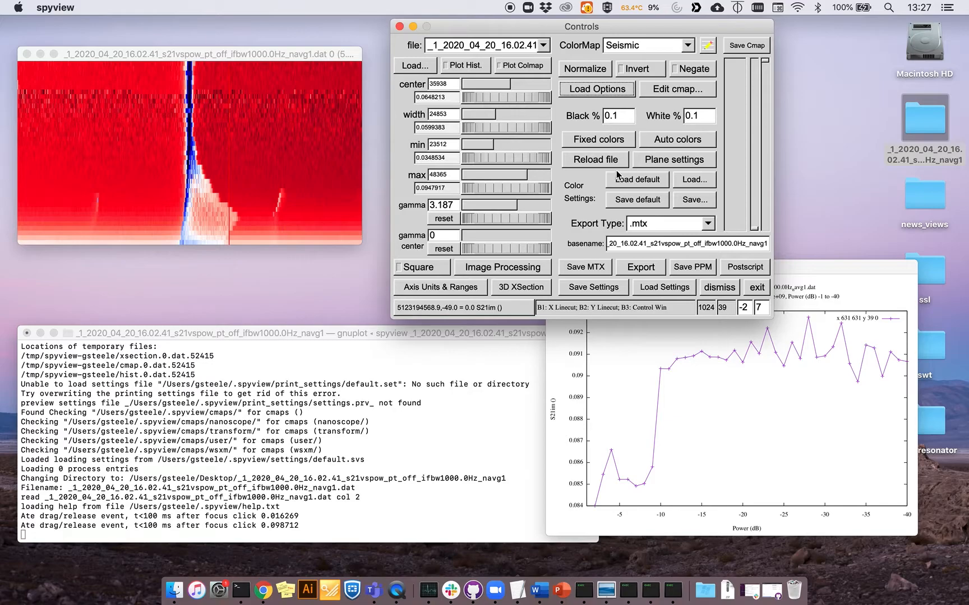
pyautogui.click(325, 55)
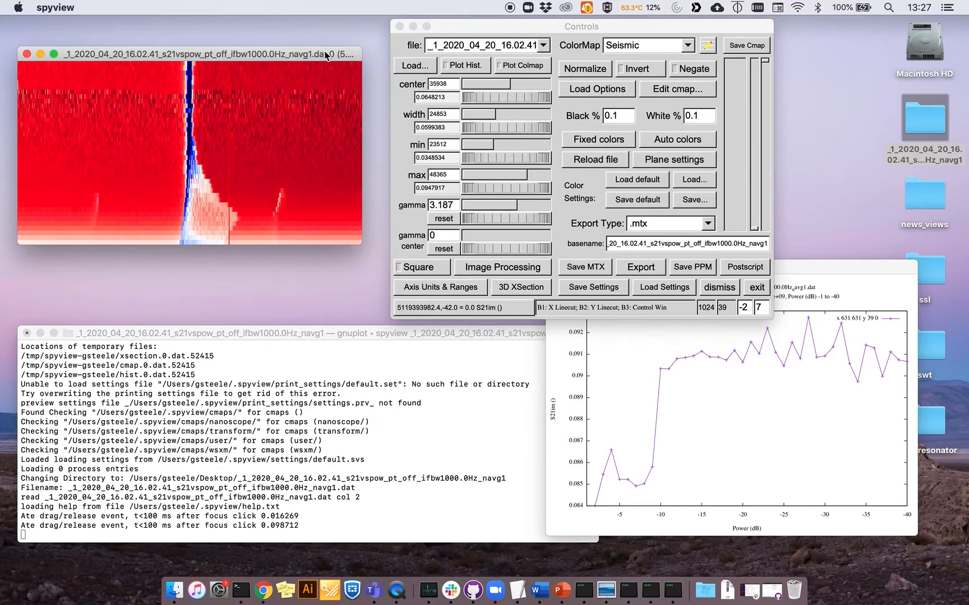
pyautogui.click(792, 279)
pyautogui.click(557, 270)
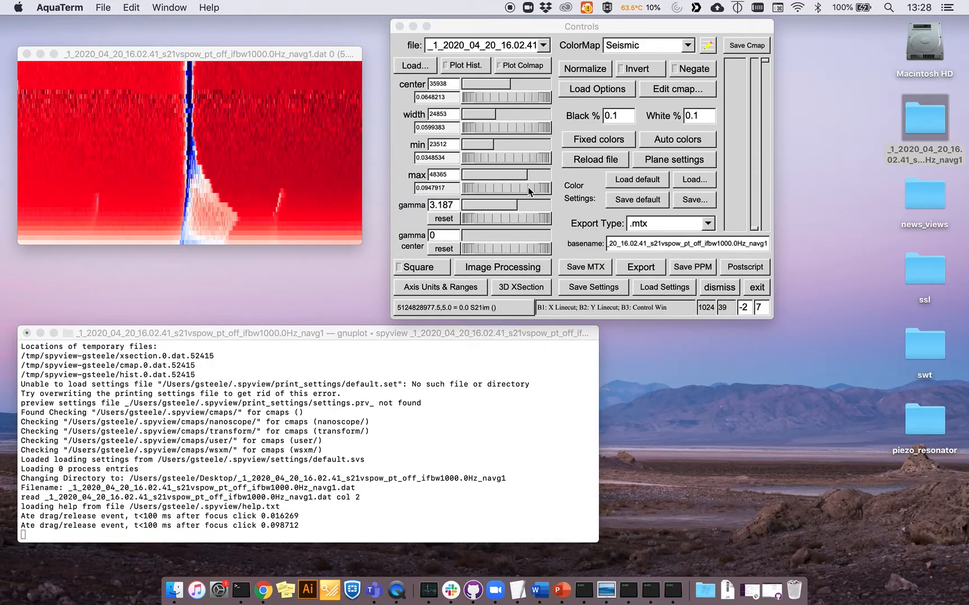
# Step: Normalize the colour scale and plot the data histogram, arranging the histogram and Controls windows so both are readable
pyautogui.click(593, 73)
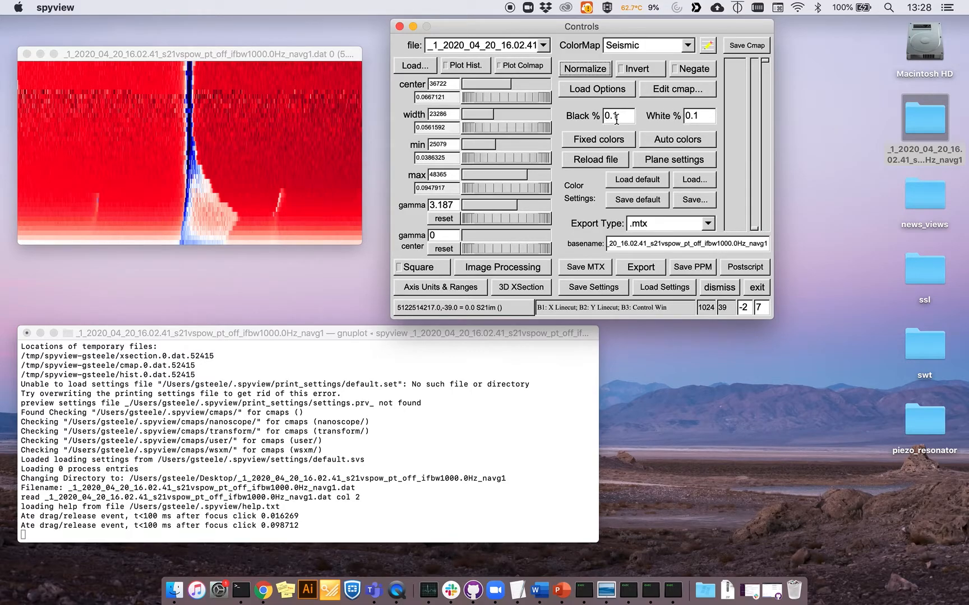
pyautogui.click(470, 63)
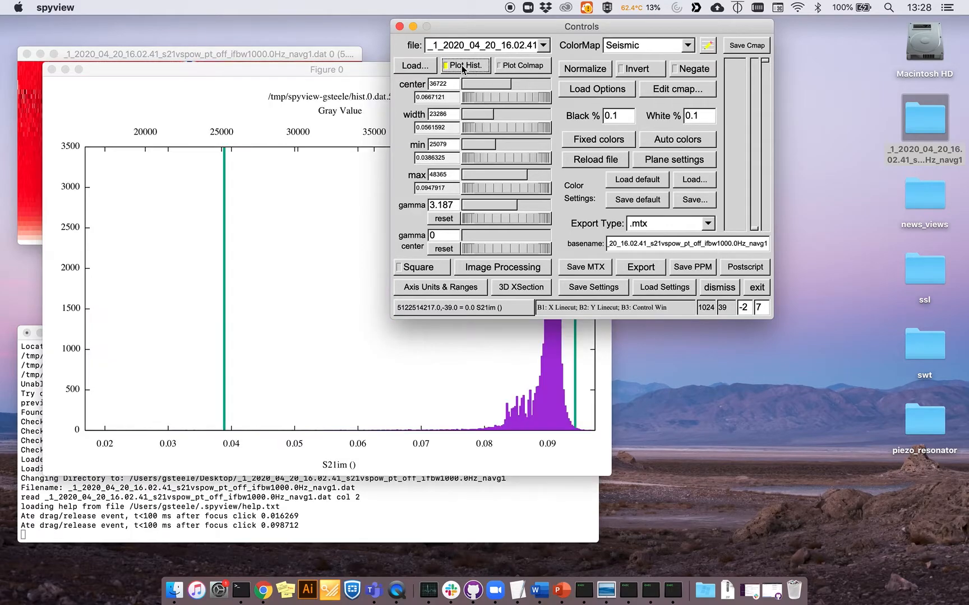
pyautogui.moveTo(365, 75); pyautogui.dragTo(371, 149)
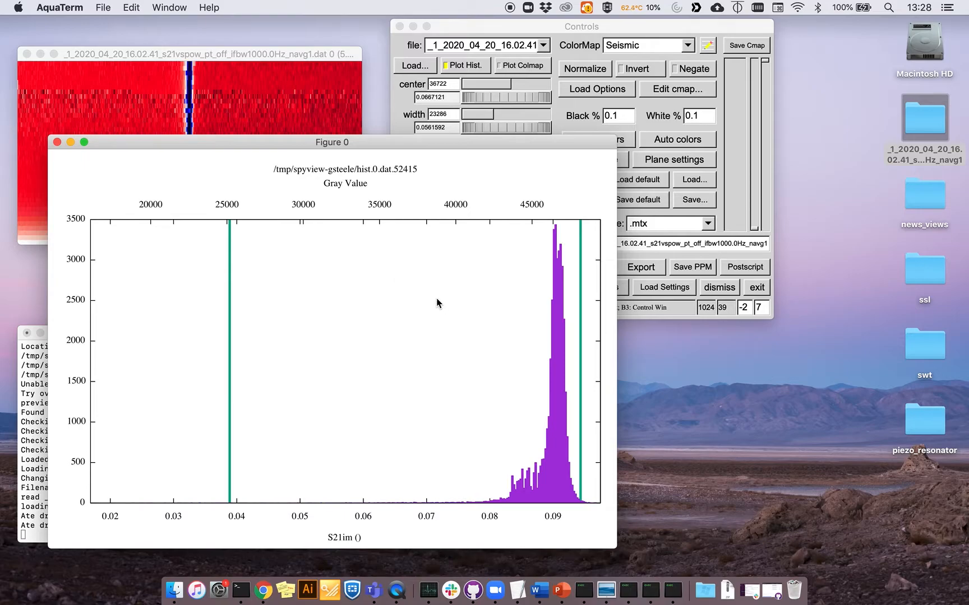
pyautogui.moveTo(699, 31); pyautogui.dragTo(845, 68)
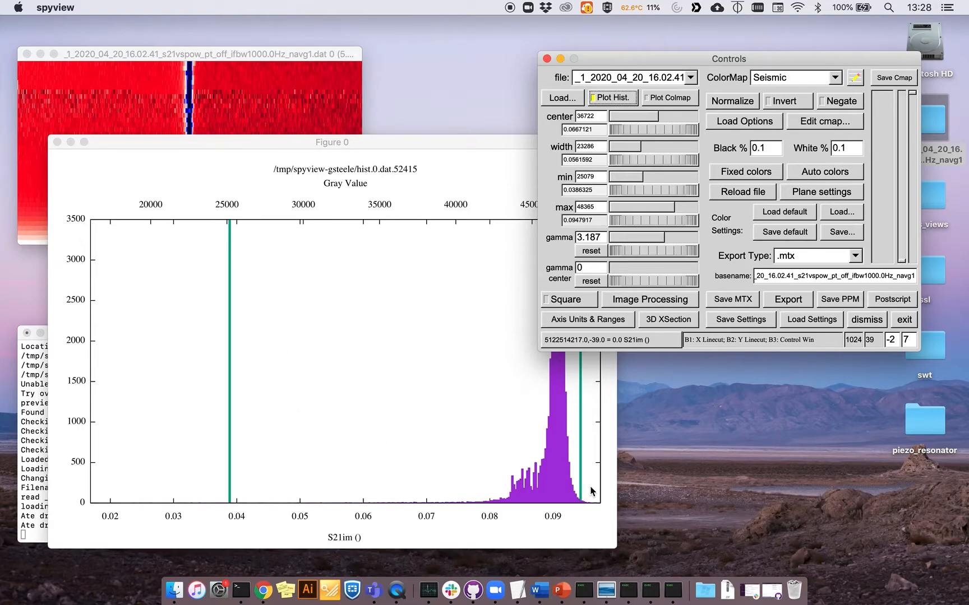
pyautogui.moveTo(498, 146); pyautogui.dragTo(453, 161)
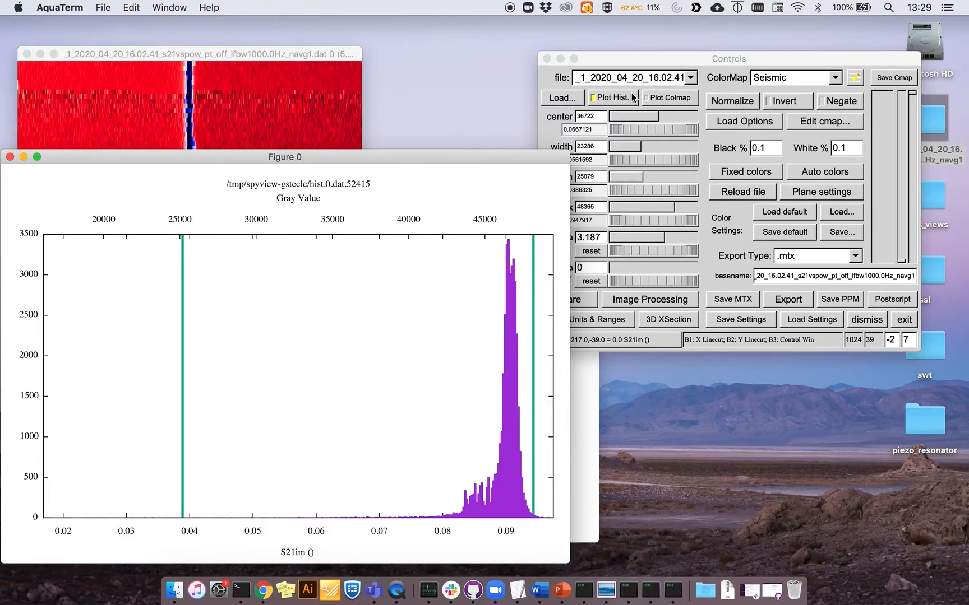
# Step: Set the black and white percentages to 0.0 and bring the heatmap in front of the histogram
pyautogui.click(769, 145)
pyautogui.press('BackSpace')
pyautogui.write('0')
pyautogui.press('Return')
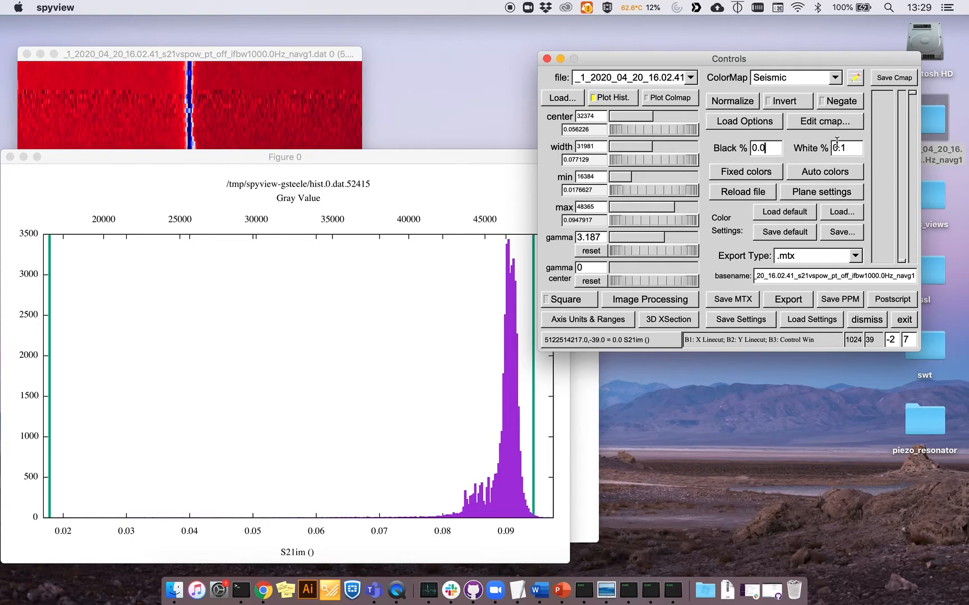
pyautogui.moveTo(837, 143); pyautogui.dragTo(804, 146)
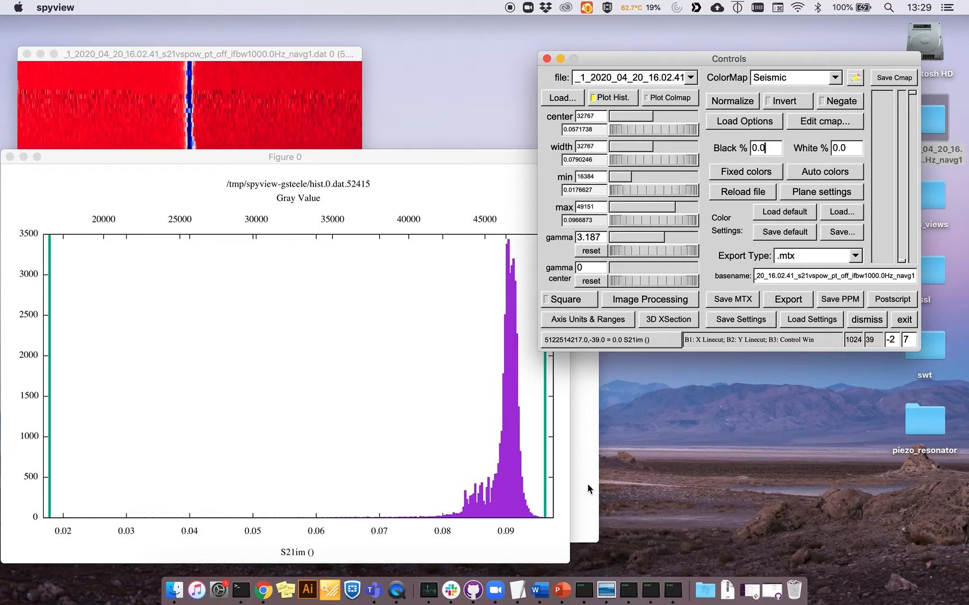
pyautogui.click(277, 52)
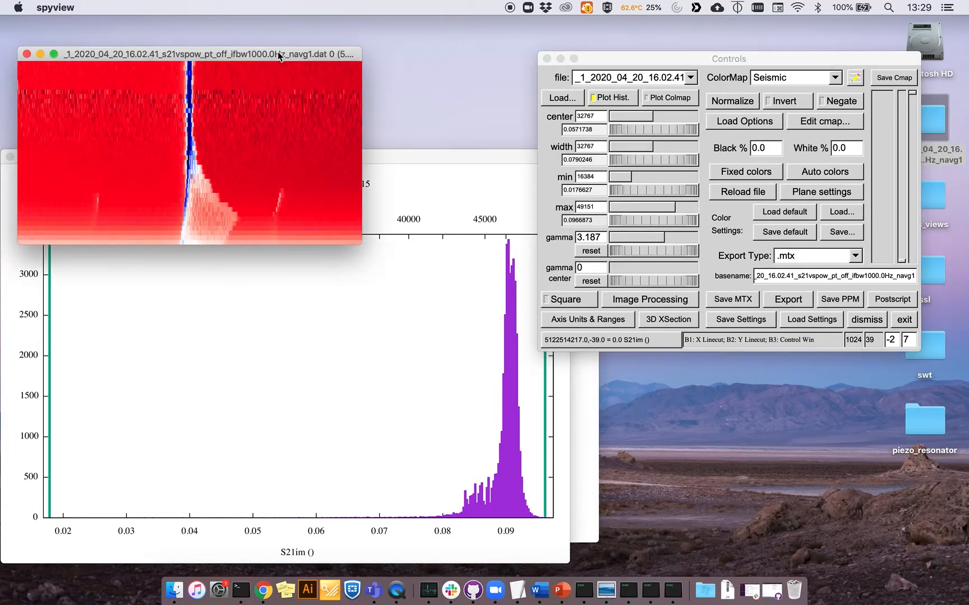
# Step: Switch the black percentage between 0.0 and 0.1, leaving it at 0.1, and bring the heatmap forward
pyautogui.click(772, 148)
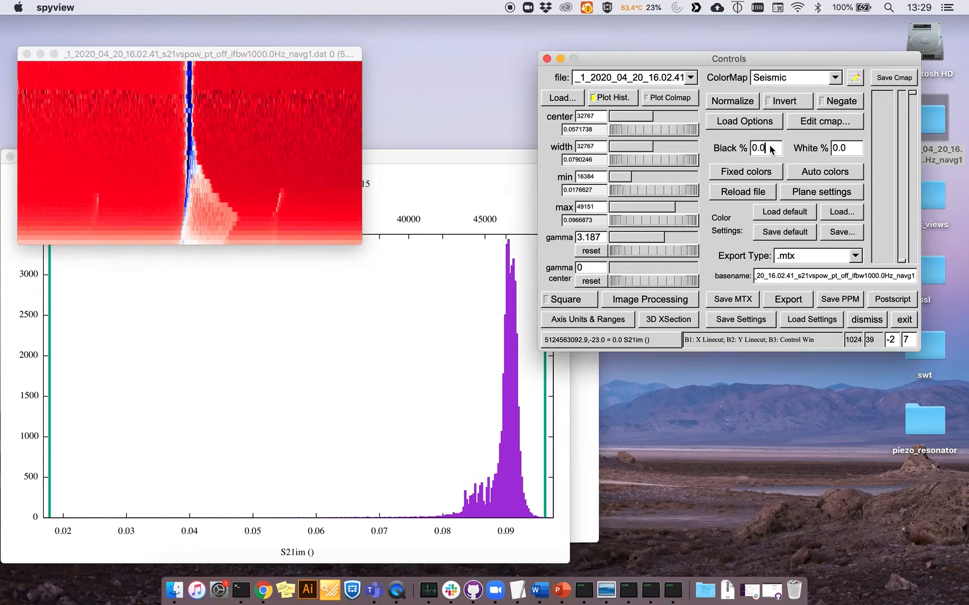
pyautogui.press('Return')
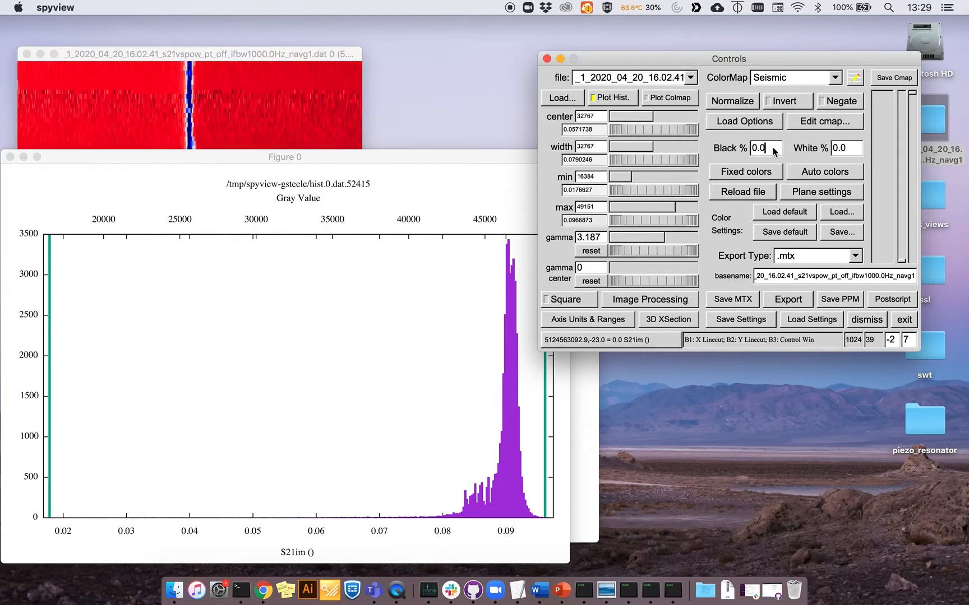
pyautogui.press('BackSpace')
pyautogui.write('1')
pyautogui.press('BackSpace')
pyautogui.write('0')
pyautogui.press('BackSpace')
pyautogui.write('1')
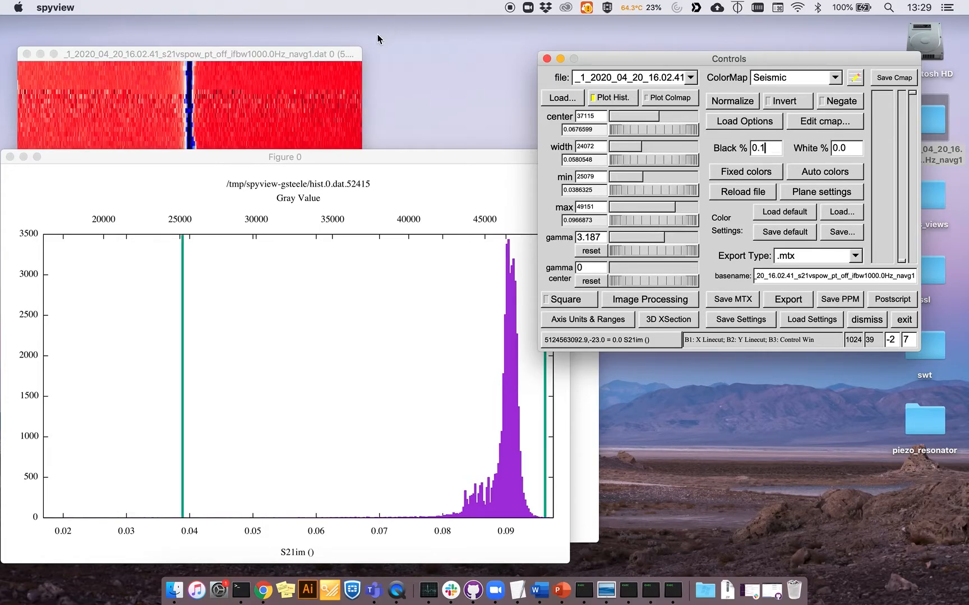
pyautogui.click(309, 63)
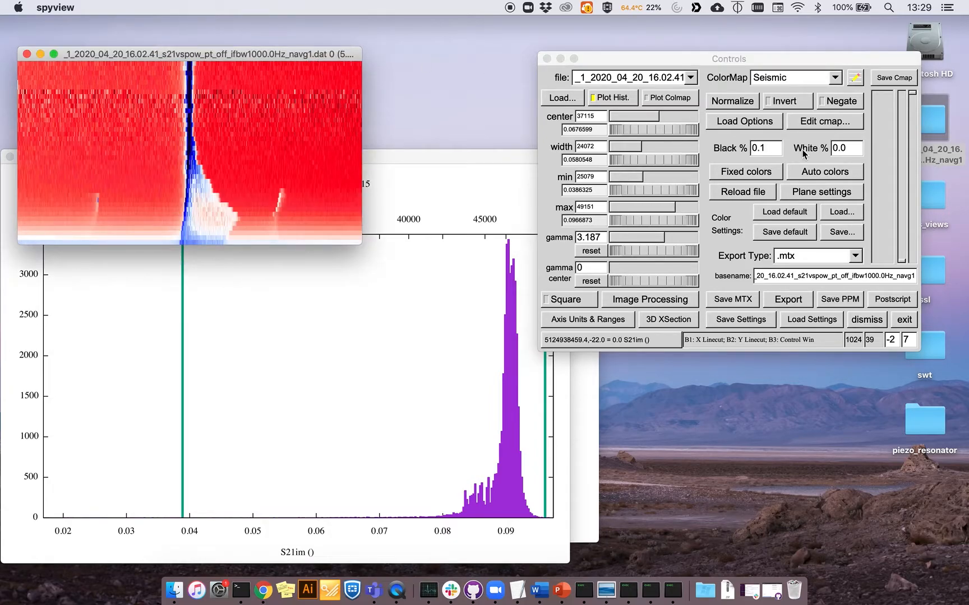
# Step: Try to set the white percentage to 0.1
pyautogui.click(843, 151)
pyautogui.press('BackSpace')
pyautogui.write('1')
pyautogui.press('Return')
pyautogui.moveTo(846, 148); pyautogui.dragTo(845, 148)
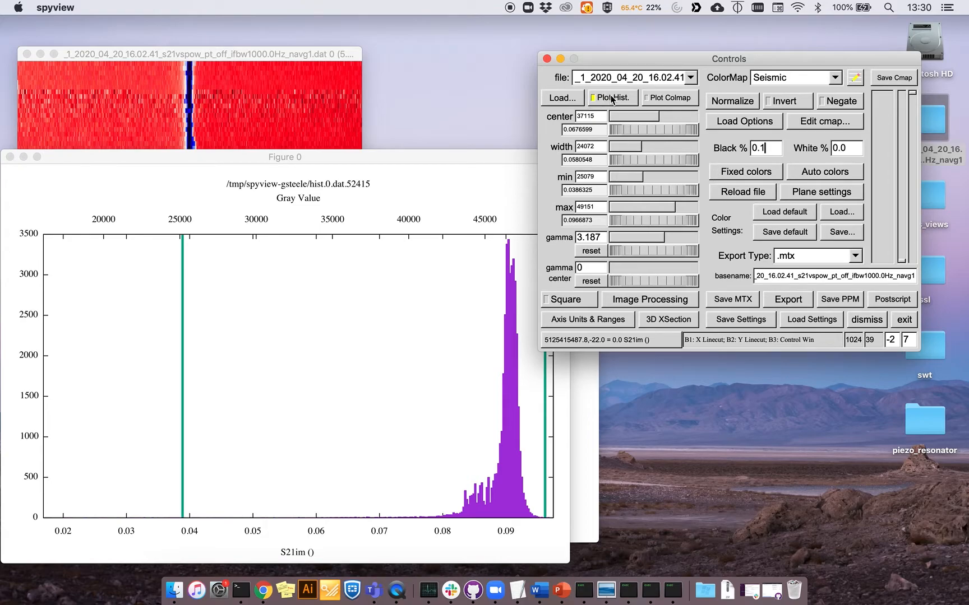
# Step: Turn off histogram plotting, close the histogram figure and return to the Controls window
pyautogui.click(612, 99)
pyautogui.moveTo(241, 157); pyautogui.dragTo(291, 143)
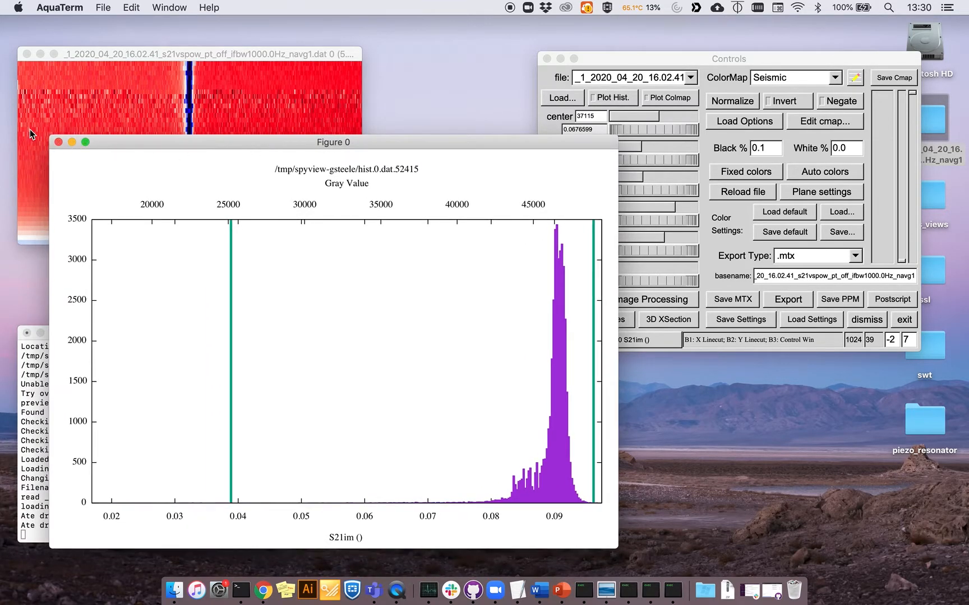
pyautogui.click(59, 142)
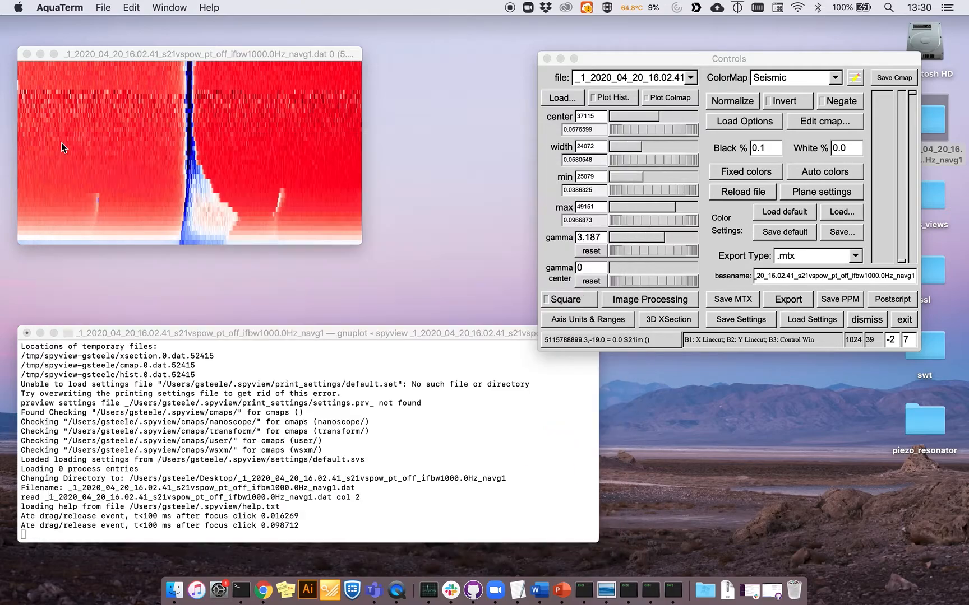
pyautogui.click(632, 55)
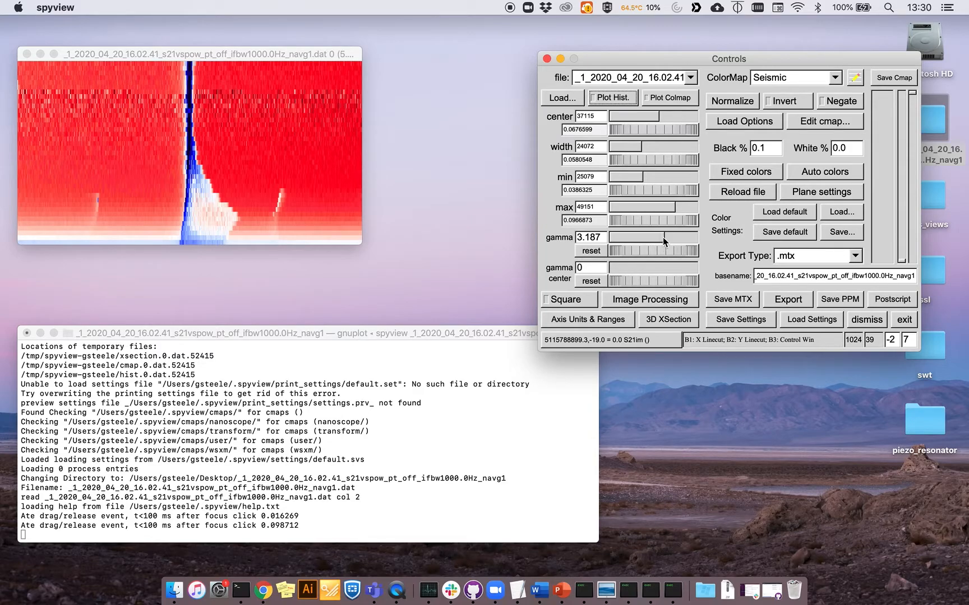
# Step: Vary the colour gamma through 1, 4.855, 7.941 and 2.581 on the heatmap, and reset it to 1
pyautogui.click(603, 251)
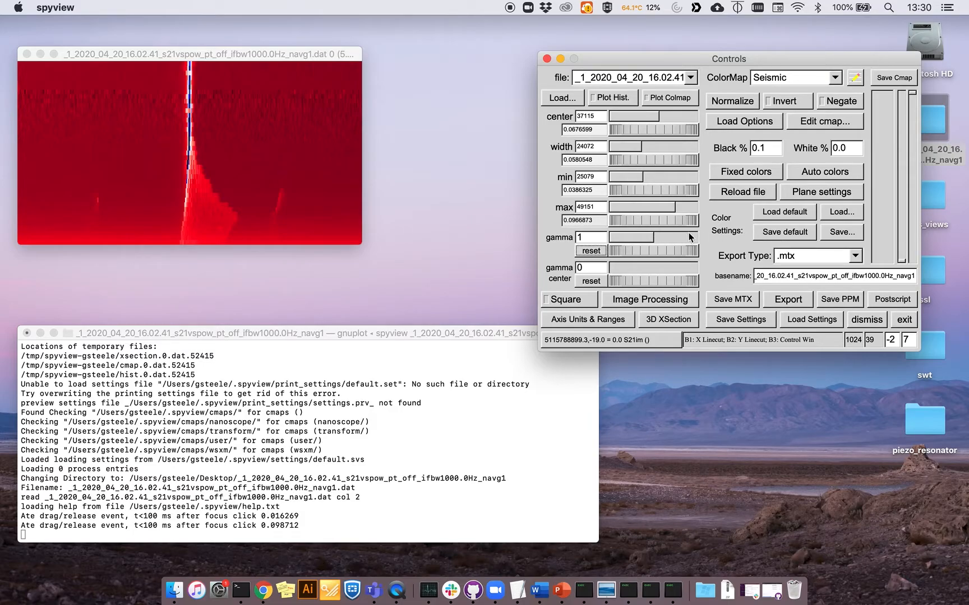
pyautogui.click(652, 237)
pyautogui.moveTo(652, 237); pyautogui.dragTo(664, 238)
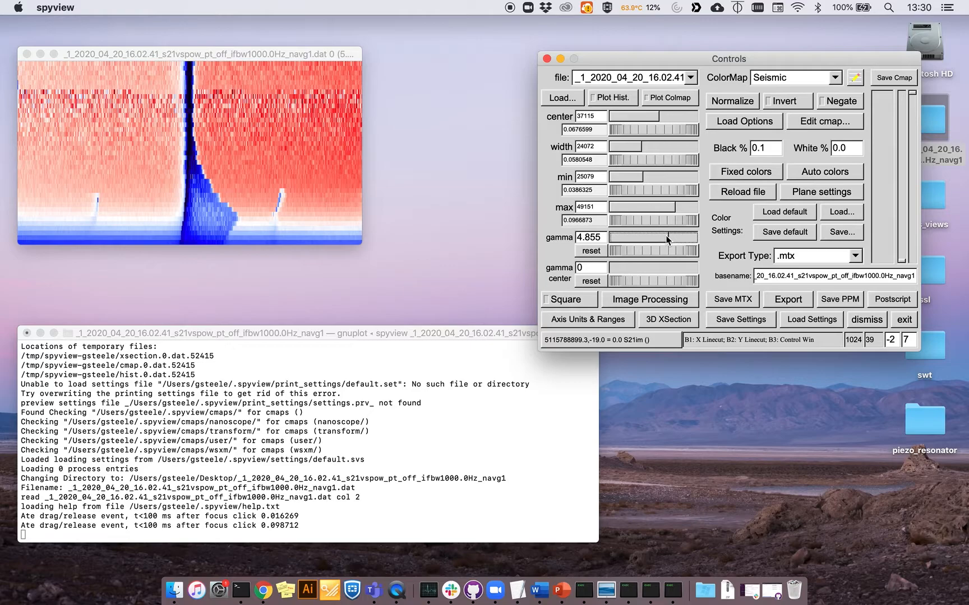
pyautogui.moveTo(663, 236)
pyautogui.mouseDown()
pyautogui.moveTo(644, 238)
pyautogui.moveTo(671, 242)
pyautogui.mouseUp()
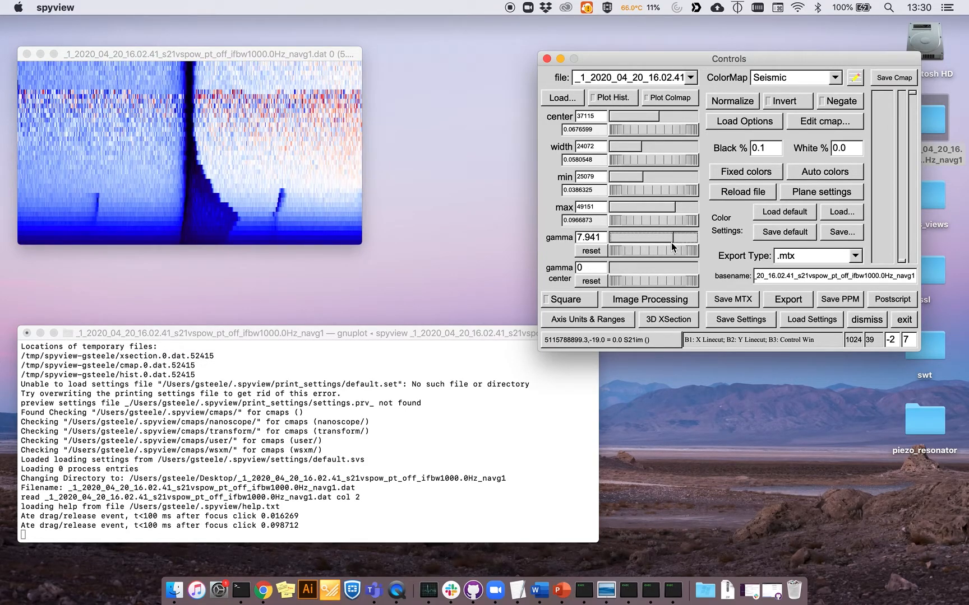
pyautogui.moveTo(671, 243); pyautogui.dragTo(662, 242)
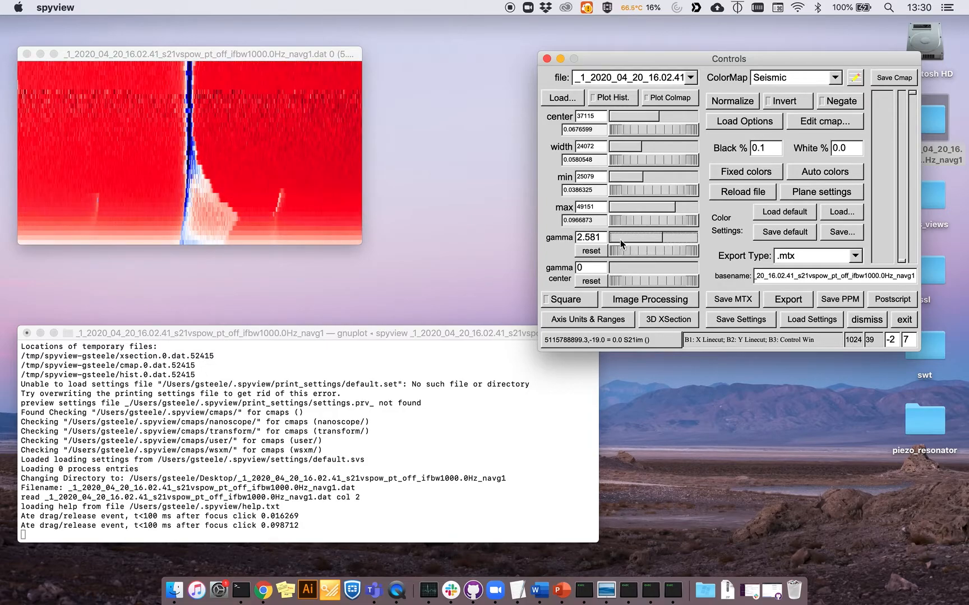
pyautogui.click(590, 251)
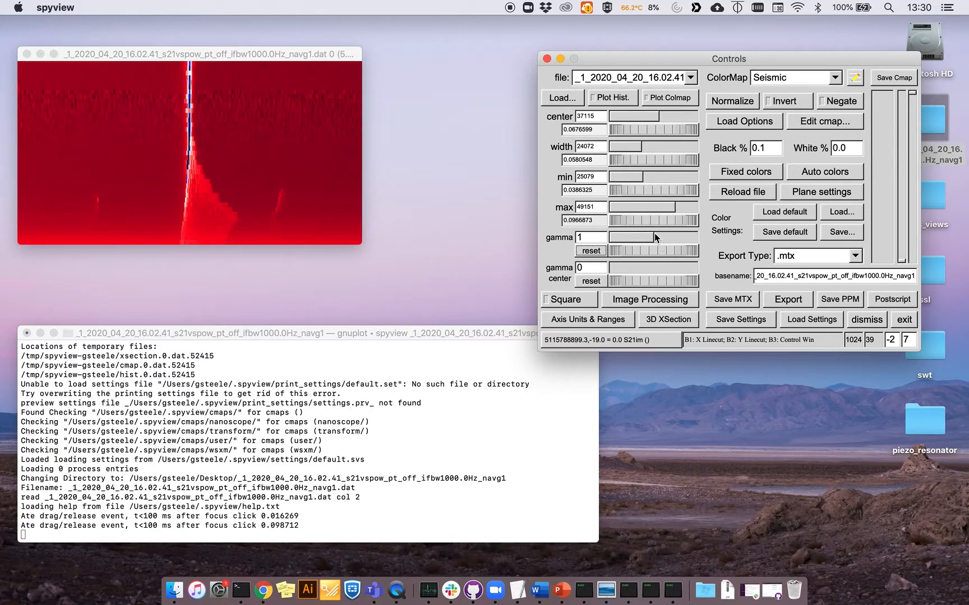
# Step: Switch the heatmap's colormap to 0greyscale and set the gamma to 1.578
pyautogui.click(791, 79)
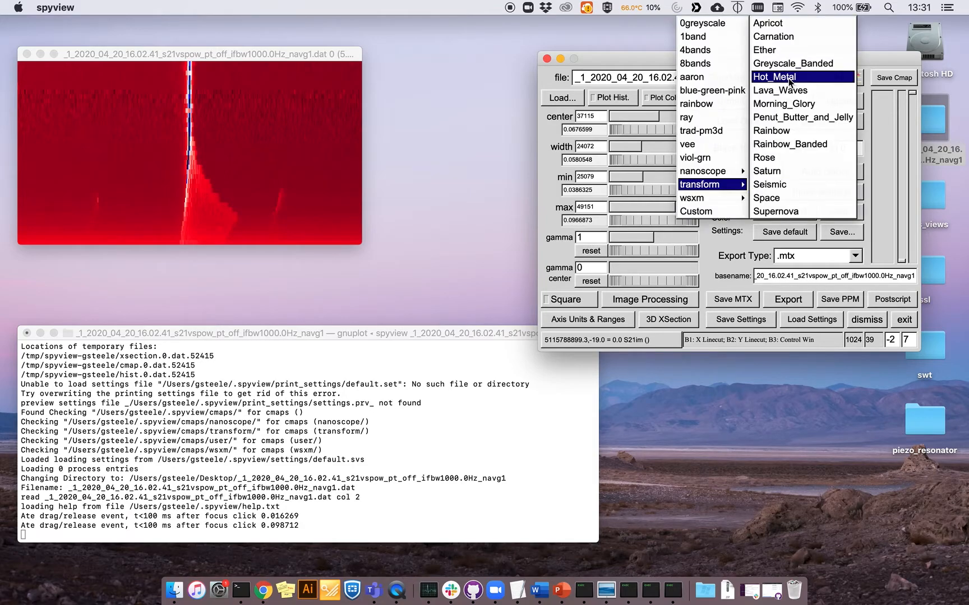
pyautogui.click(719, 25)
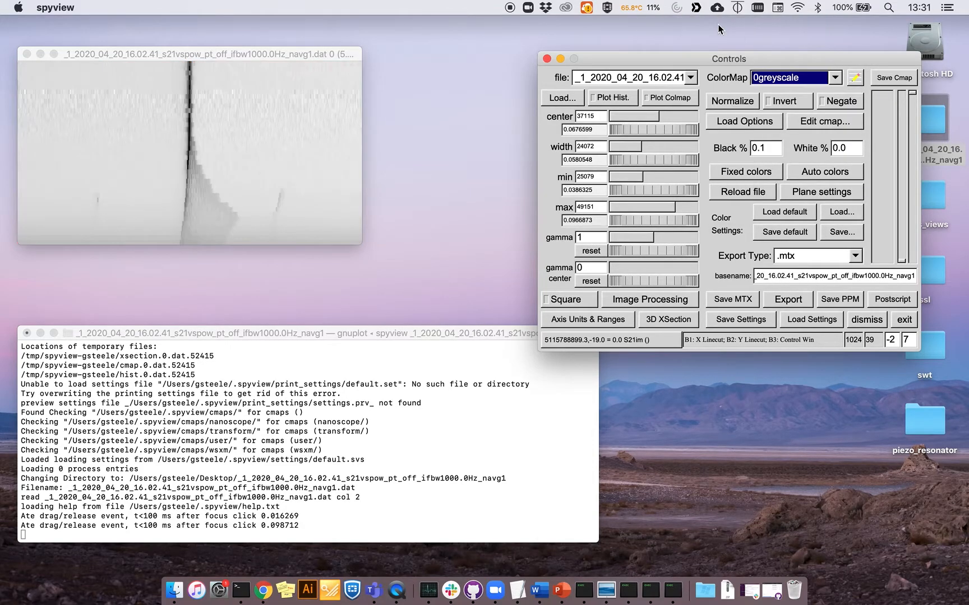
pyautogui.moveTo(655, 235)
pyautogui.mouseDown()
pyautogui.moveTo(638, 244)
pyautogui.moveTo(660, 252)
pyautogui.mouseUp()
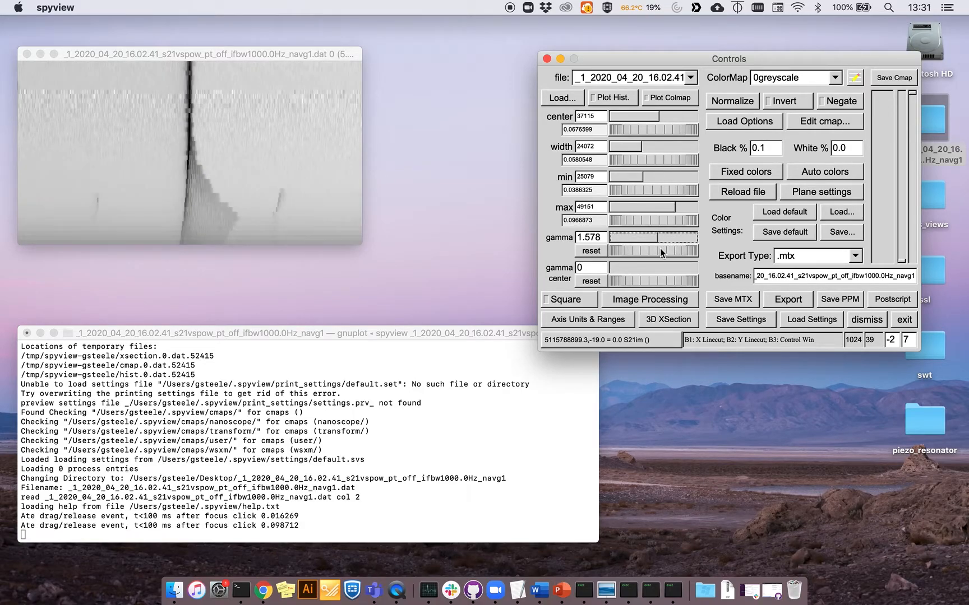
# Step: Plot the colormap curve in a live figure, close the duplicate figure and place the plot below the heatmap's title
pyautogui.click(690, 99)
pyautogui.click(681, 101)
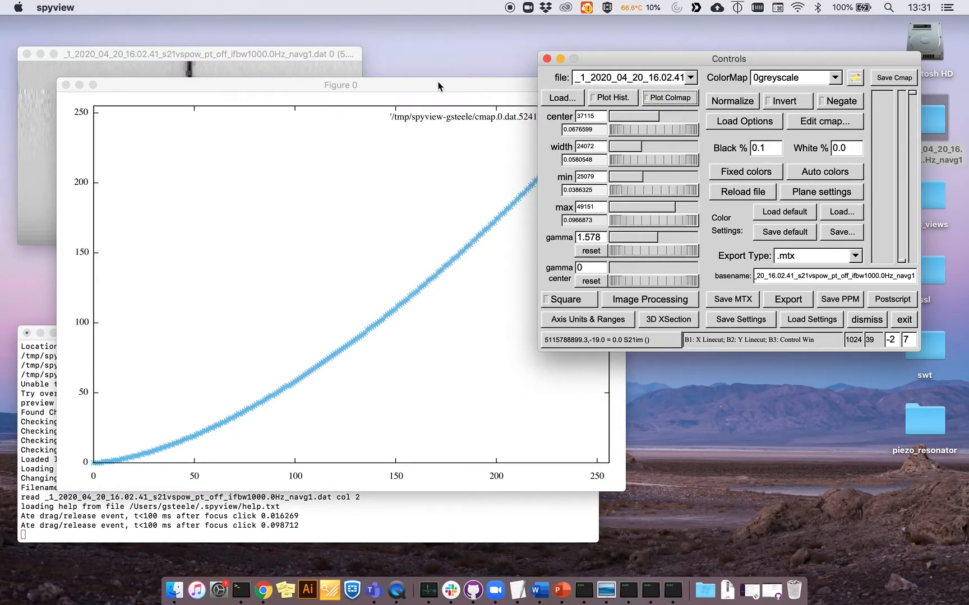
pyautogui.moveTo(494, 94); pyautogui.dragTo(446, 120)
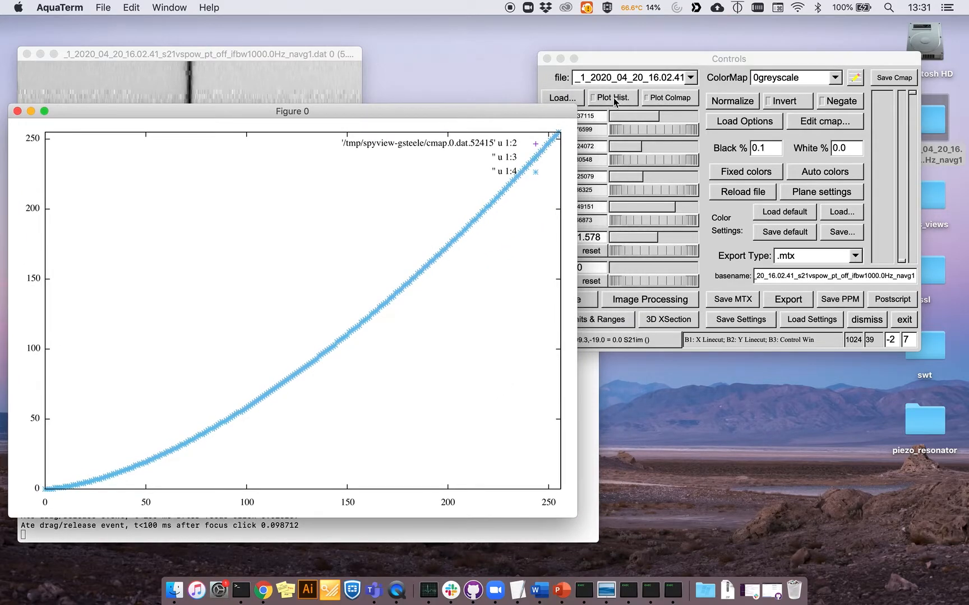
pyautogui.click(660, 98)
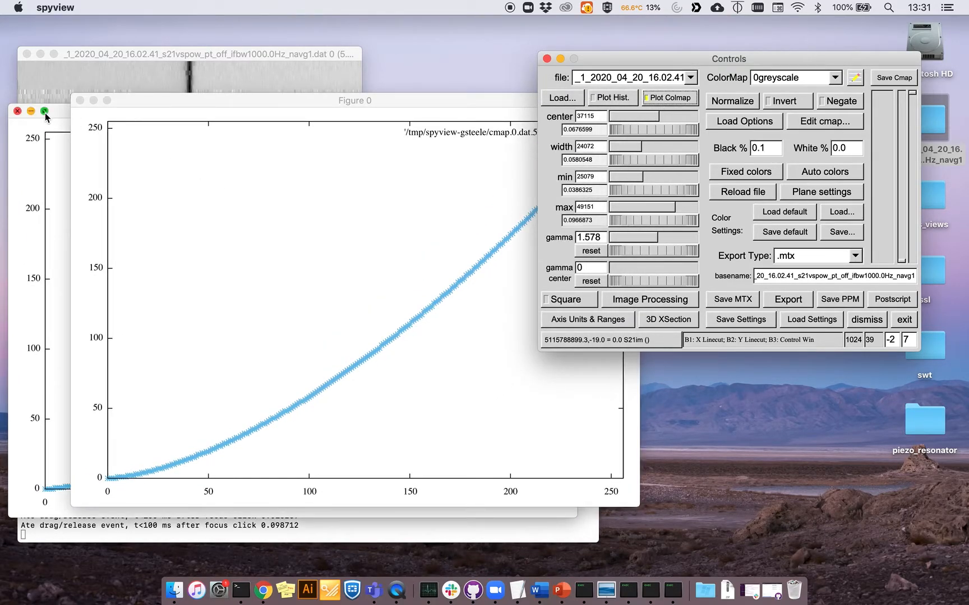
pyautogui.click(17, 111)
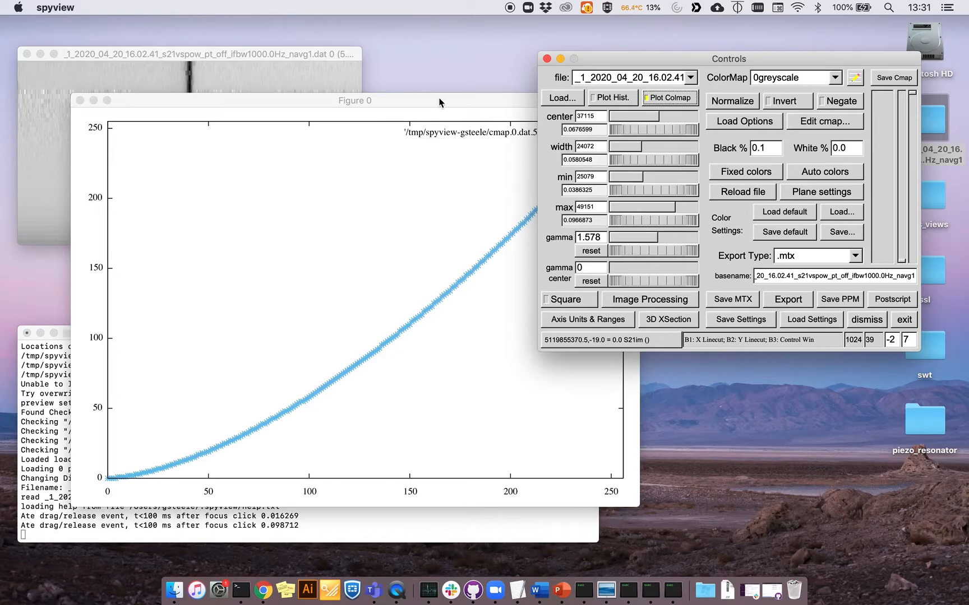
pyautogui.moveTo(411, 100); pyautogui.dragTo(357, 123)
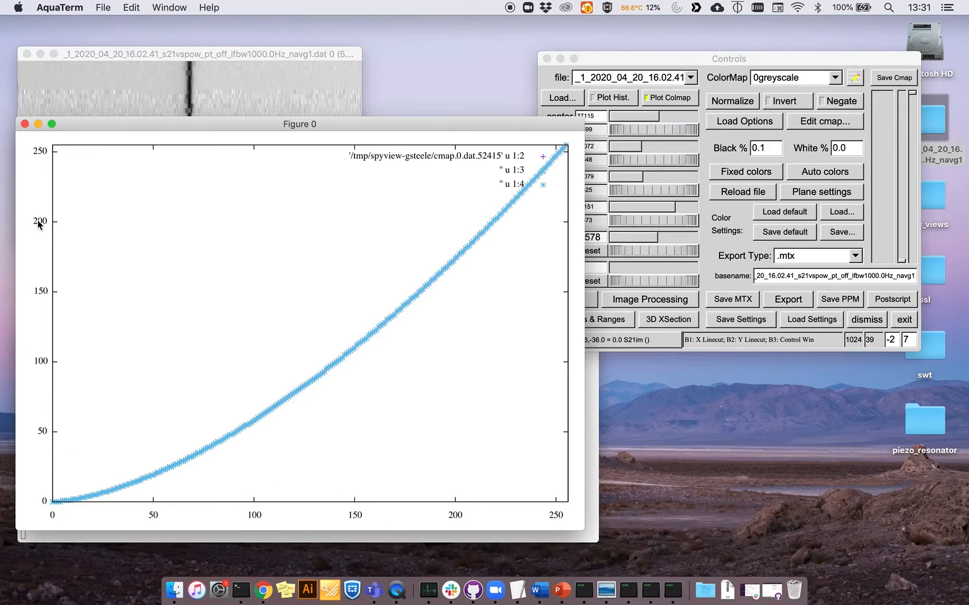
# Step: Move the Controls window clear of the colormap plot and reset the gamma to 1
pyautogui.click(652, 65)
pyautogui.moveTo(652, 65); pyautogui.dragTo(700, 72)
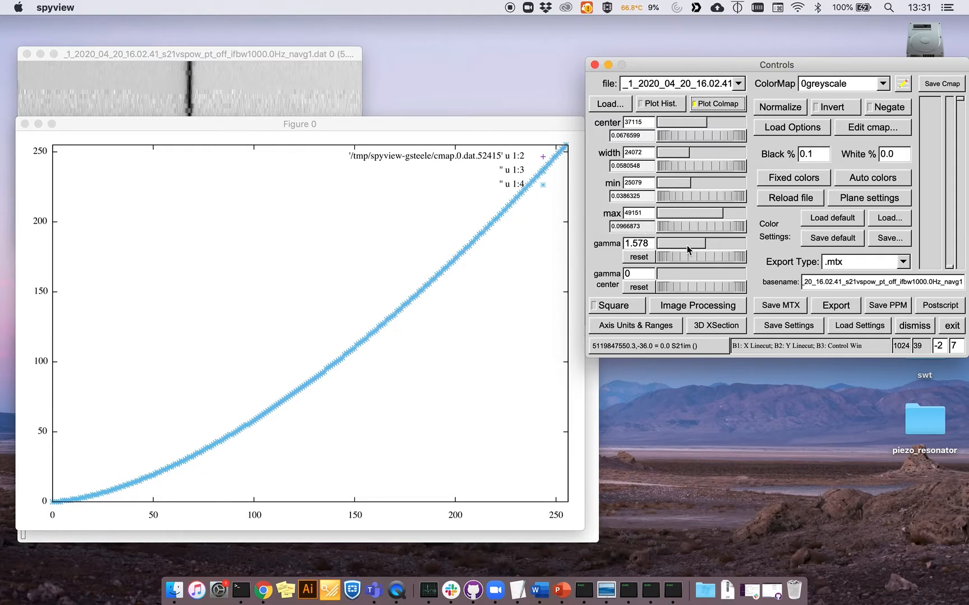
pyautogui.click(639, 257)
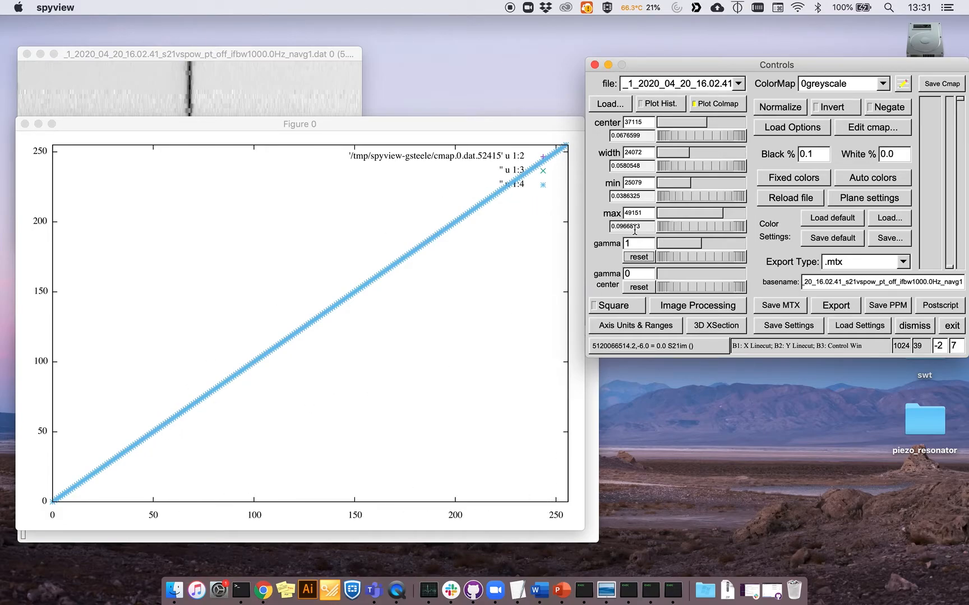
# Step: Compare gamma values of 0.337 and 1.372 on the greyscale heatmap, bringing the heatmap in front of the colormap plot
pyautogui.click(700, 246)
pyautogui.moveTo(701, 247)
pyautogui.mouseDown()
pyautogui.moveTo(669, 249)
pyautogui.moveTo(691, 247)
pyautogui.mouseUp()
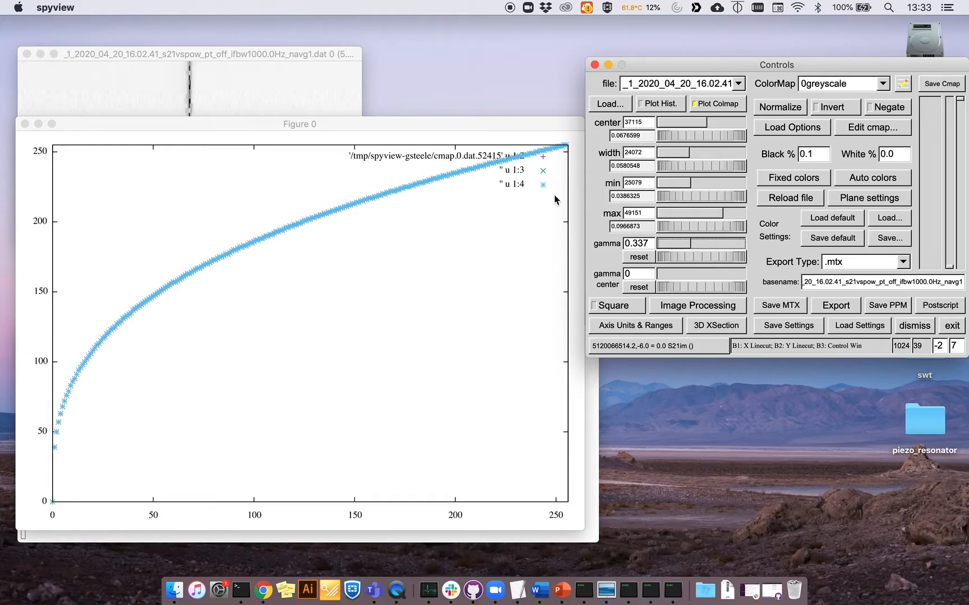
pyautogui.click(265, 54)
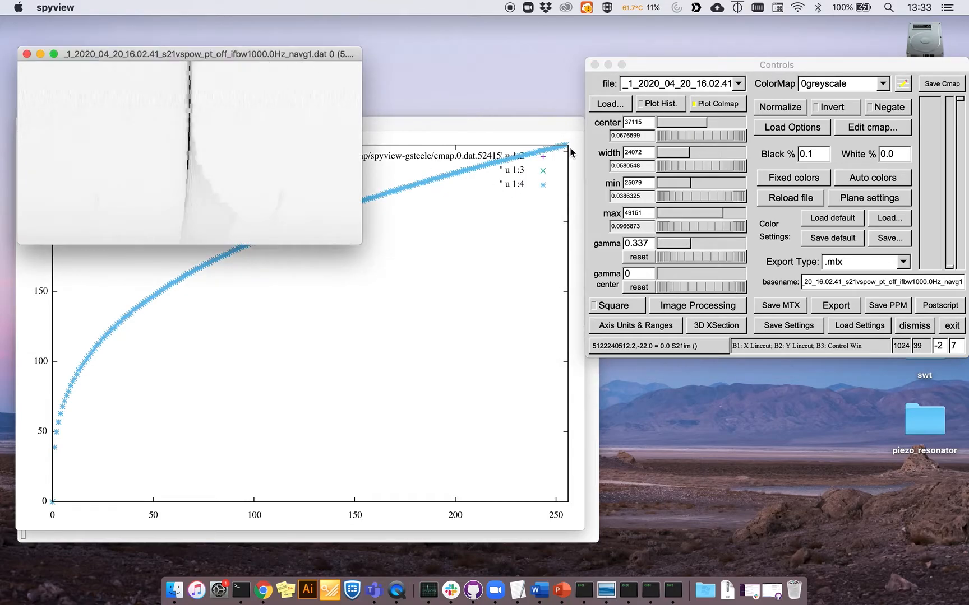
pyautogui.click(692, 245)
pyautogui.click(701, 250)
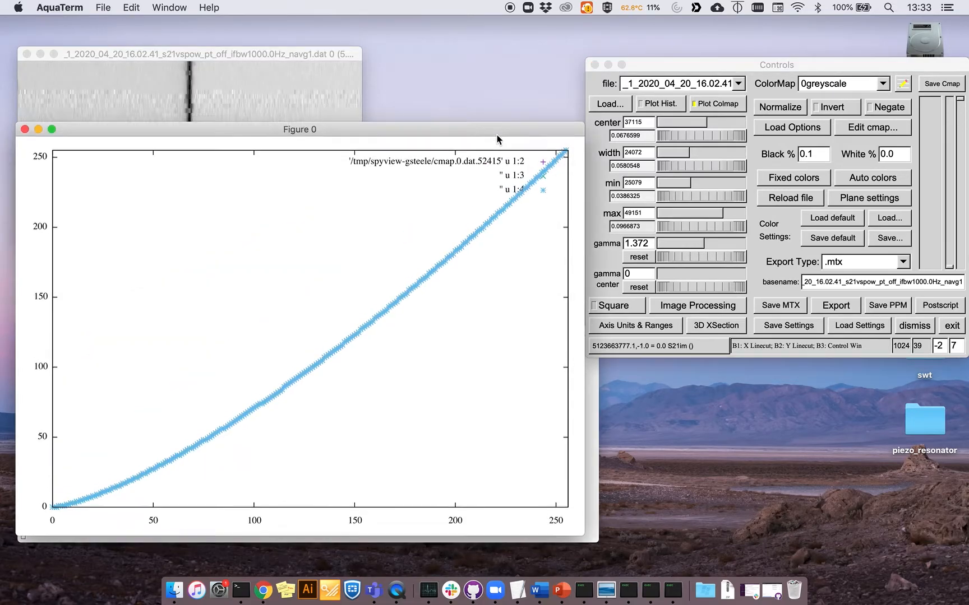
# Step: Shrink the colormap plot so it sits clear below the heatmap, and raise the gamma to 3.418
pyautogui.moveTo(584, 168); pyautogui.dragTo(366, 287)
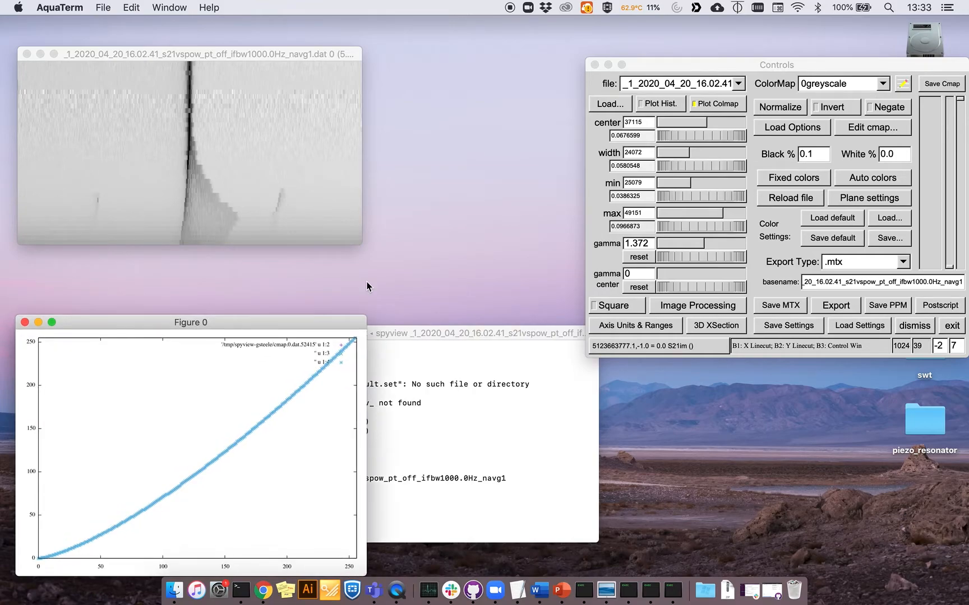
pyautogui.click(708, 245)
pyautogui.moveTo(707, 242)
pyautogui.mouseDown()
pyautogui.moveTo(724, 247)
pyautogui.moveTo(688, 248)
pyautogui.moveTo(710, 251)
pyautogui.moveTo(688, 256)
pyautogui.moveTo(715, 262)
pyautogui.mouseUp()
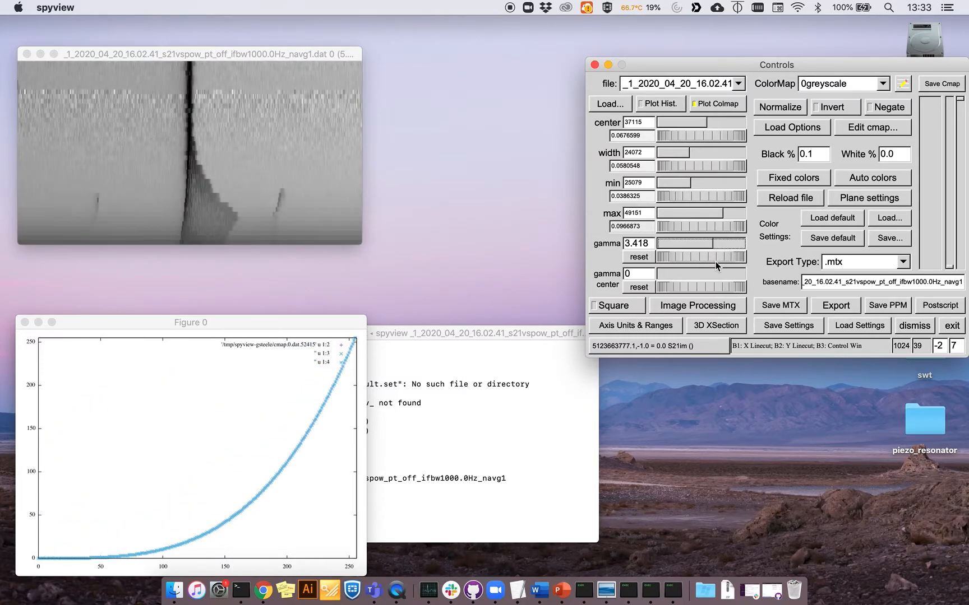
# Step: Apply the Seismic colormap from the transform set to the heatmap and reset the gamma to 1
pyautogui.click(870, 88)
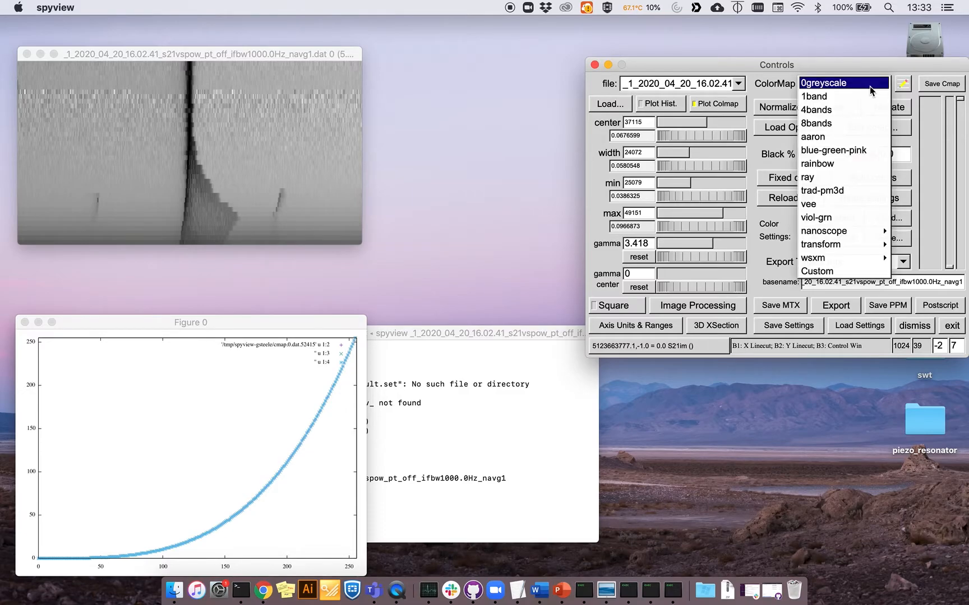
pyautogui.moveTo(863, 230)
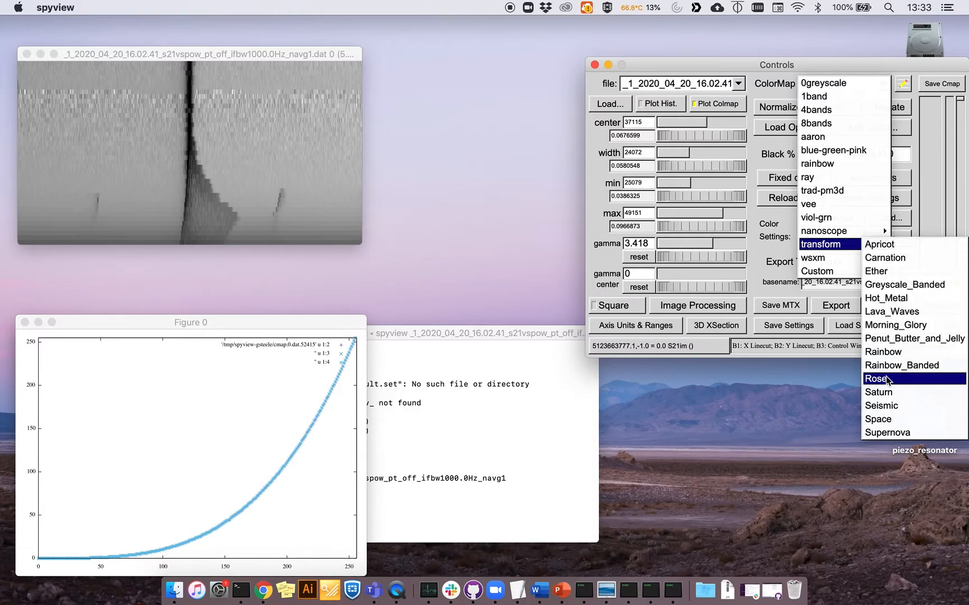
pyautogui.click(888, 405)
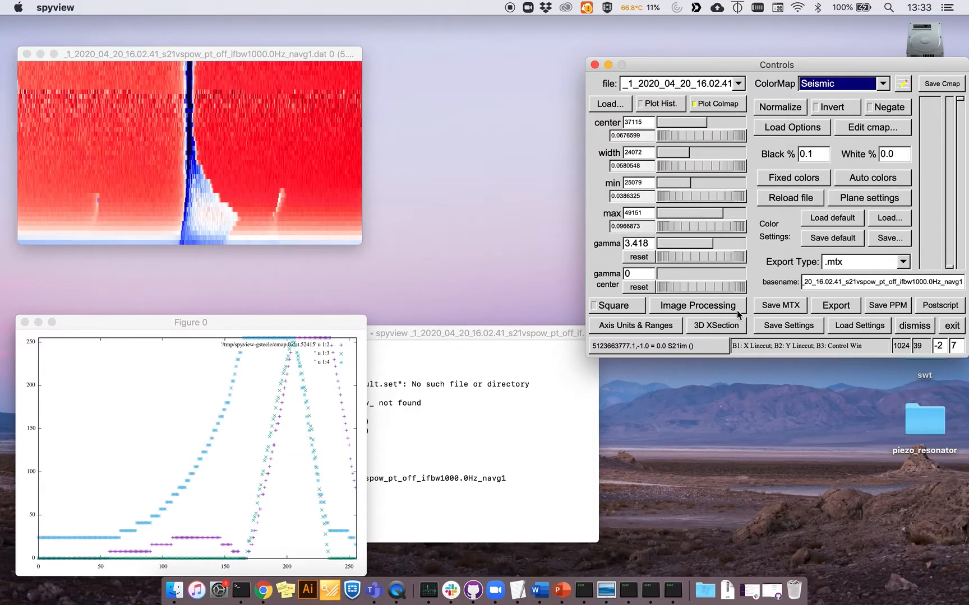
pyautogui.moveTo(715, 248); pyautogui.dragTo(701, 251)
pyautogui.click(649, 258)
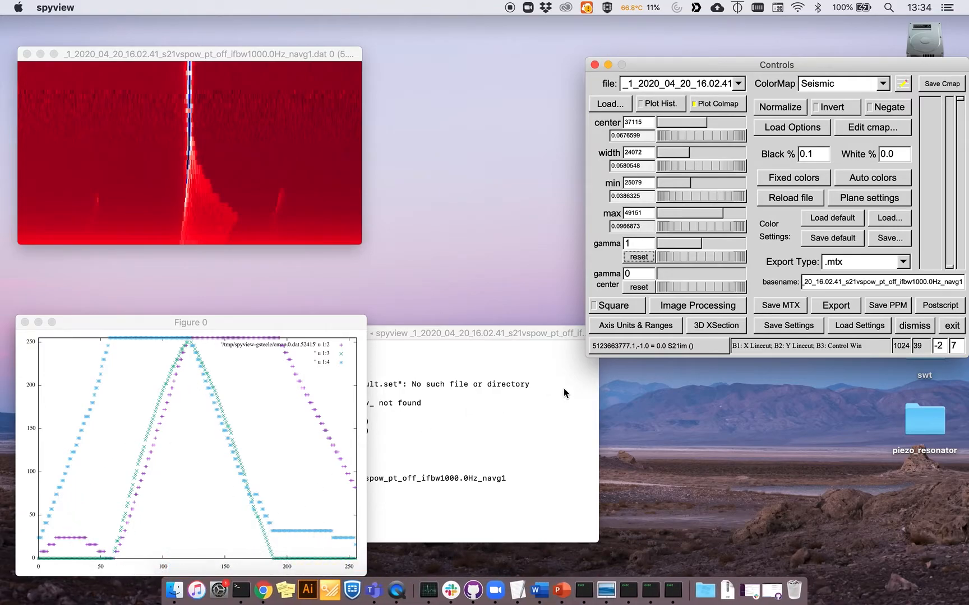
# Step: Lower the gamma to 0.729, close the colormap plot and bring the heatmap to the front
pyautogui.moveTo(702, 242)
pyautogui.mouseDown()
pyautogui.moveTo(710, 242)
pyautogui.moveTo(698, 242)
pyautogui.mouseUp()
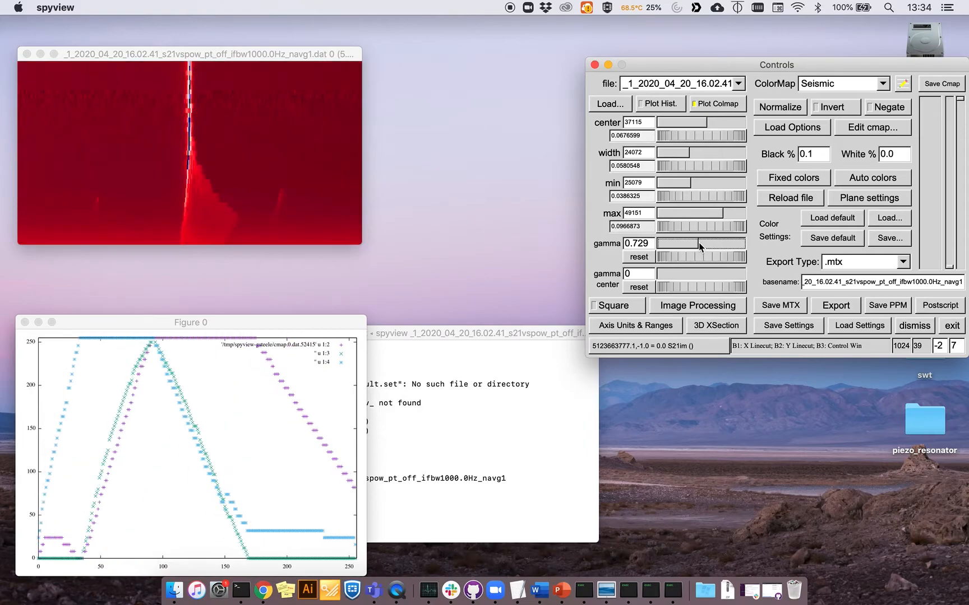
pyautogui.click(27, 323)
pyautogui.click(168, 49)
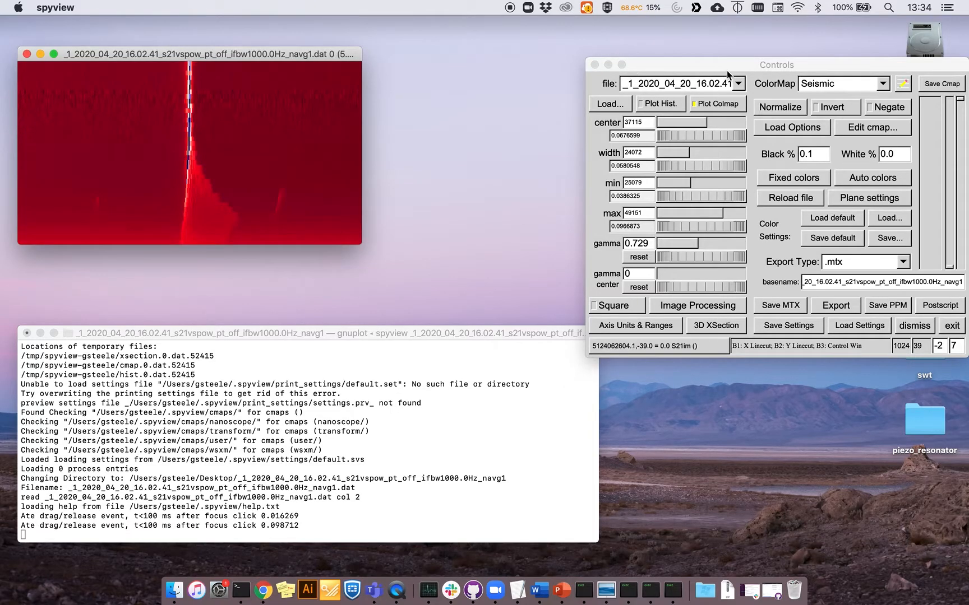
# Step: Move the Controls window closer to the heatmap, try a gamma of 0.479 and reset it to 1
pyautogui.click(786, 69)
pyautogui.moveTo(785, 68); pyautogui.dragTo(705, 53)
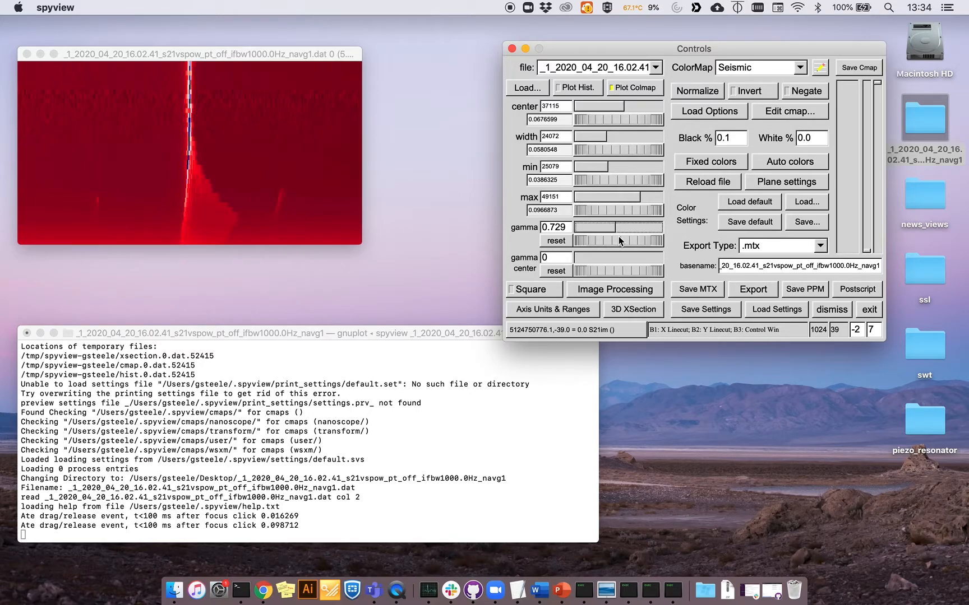
pyautogui.moveTo(618, 226); pyautogui.dragTo(613, 228)
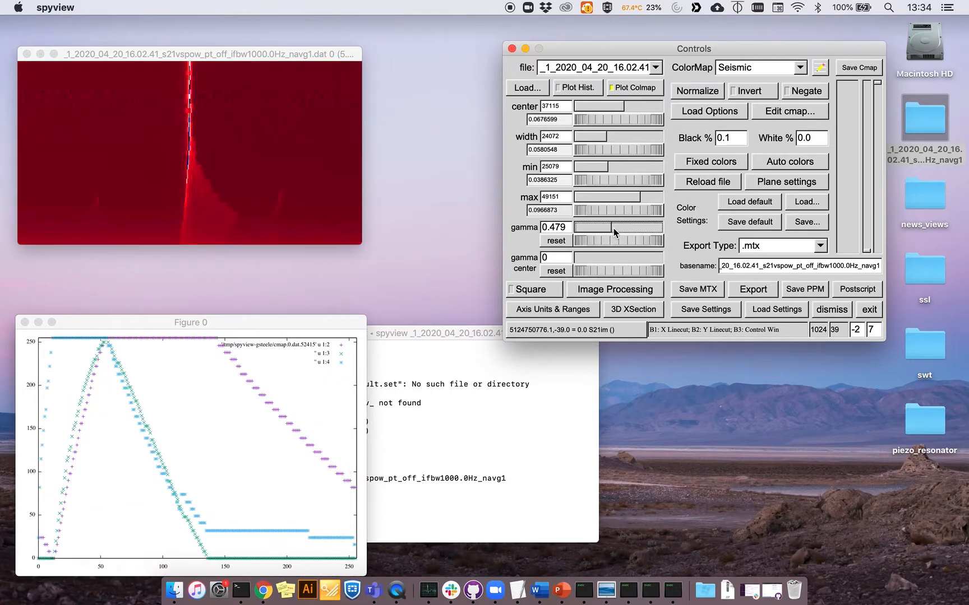
pyautogui.click(550, 243)
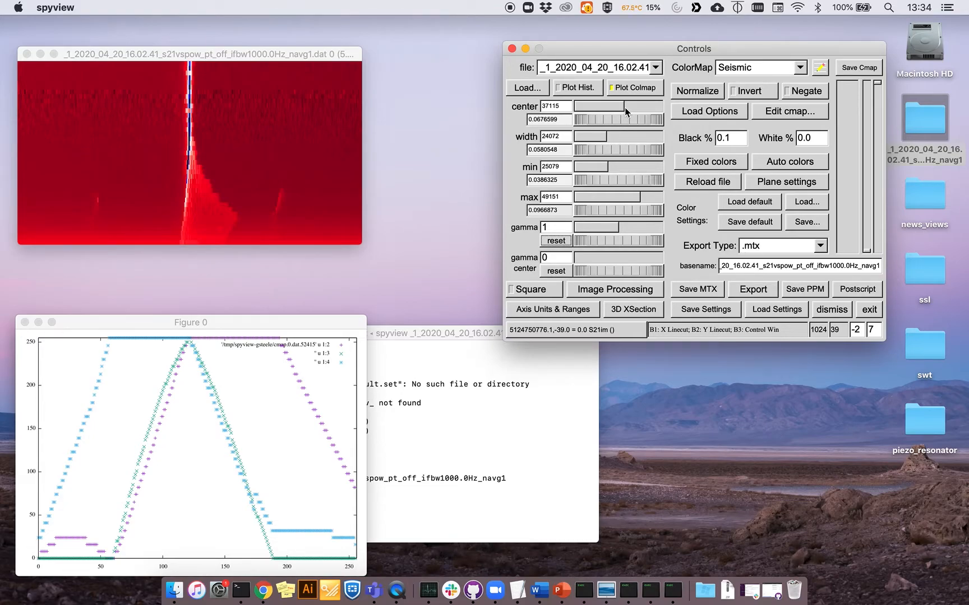
# Step: Try a colour centre of 16508, and separately a width of 12506 with centre 38520, normalizing the scale after each trial
pyautogui.moveTo(624, 107); pyautogui.dragTo(597, 111)
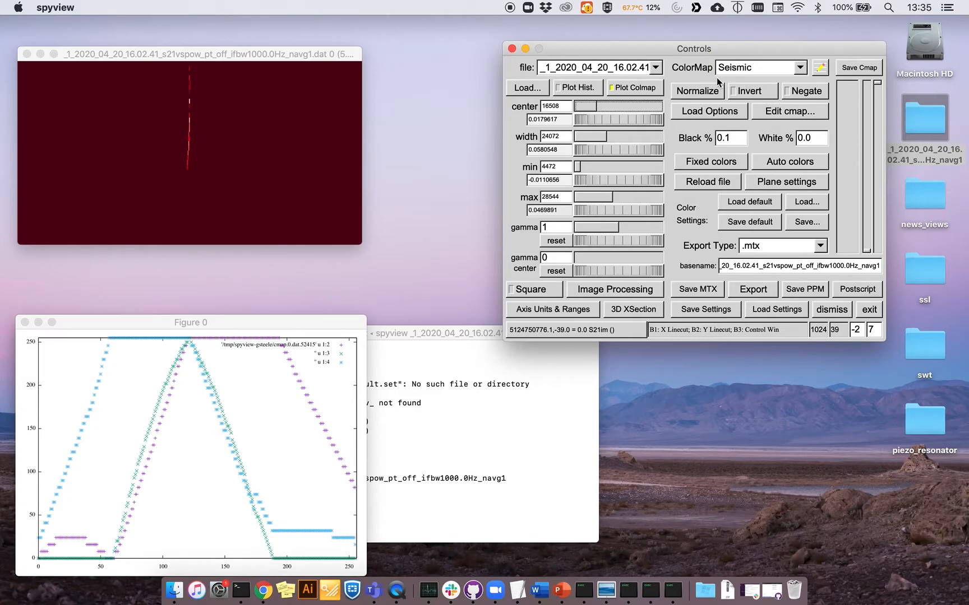
pyautogui.click(710, 92)
pyautogui.click(607, 138)
pyautogui.moveTo(608, 140); pyautogui.dragTo(592, 141)
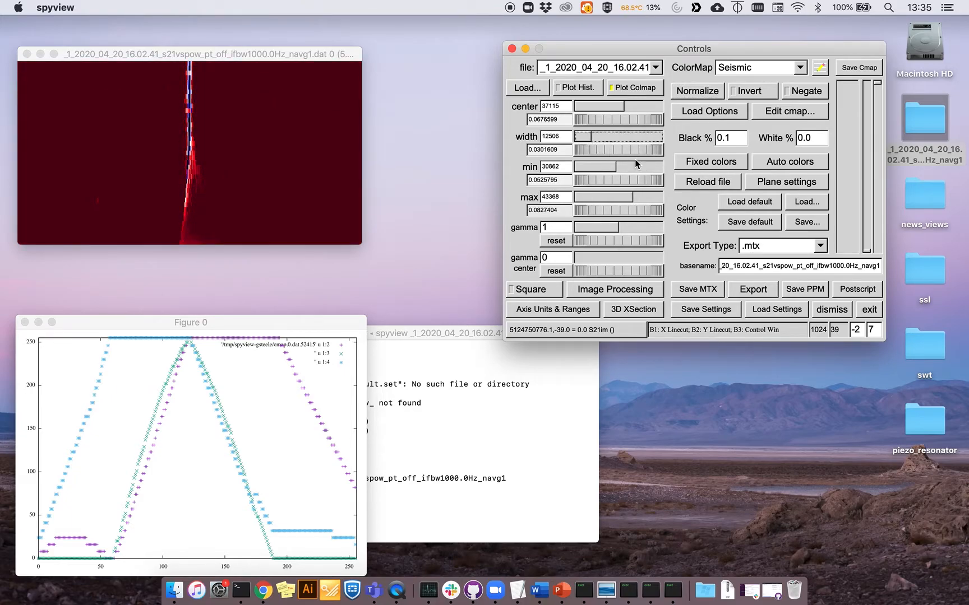
pyautogui.click(623, 108)
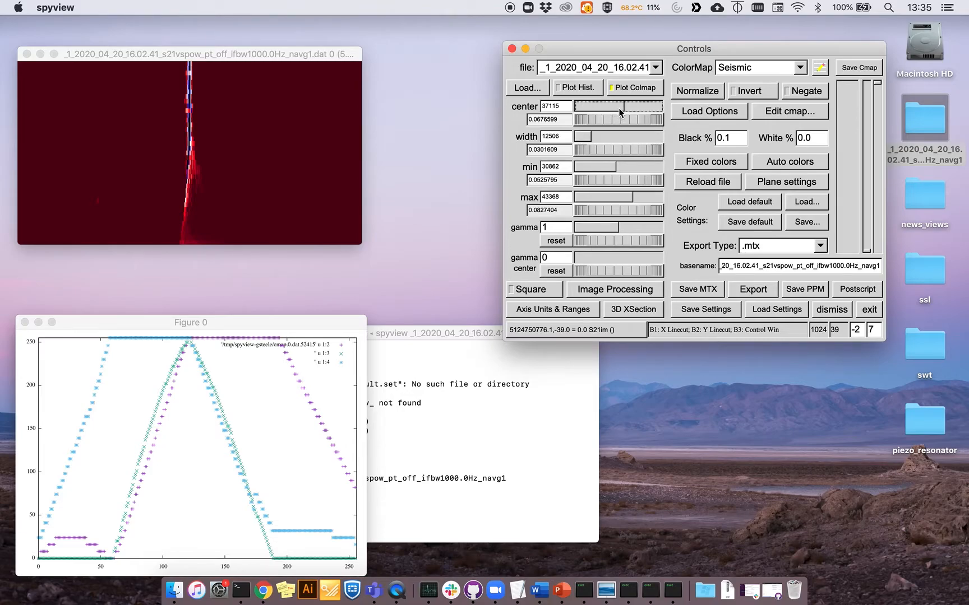
pyautogui.moveTo(623, 107)
pyautogui.mouseDown()
pyautogui.moveTo(636, 111)
pyautogui.moveTo(622, 112)
pyautogui.mouseUp()
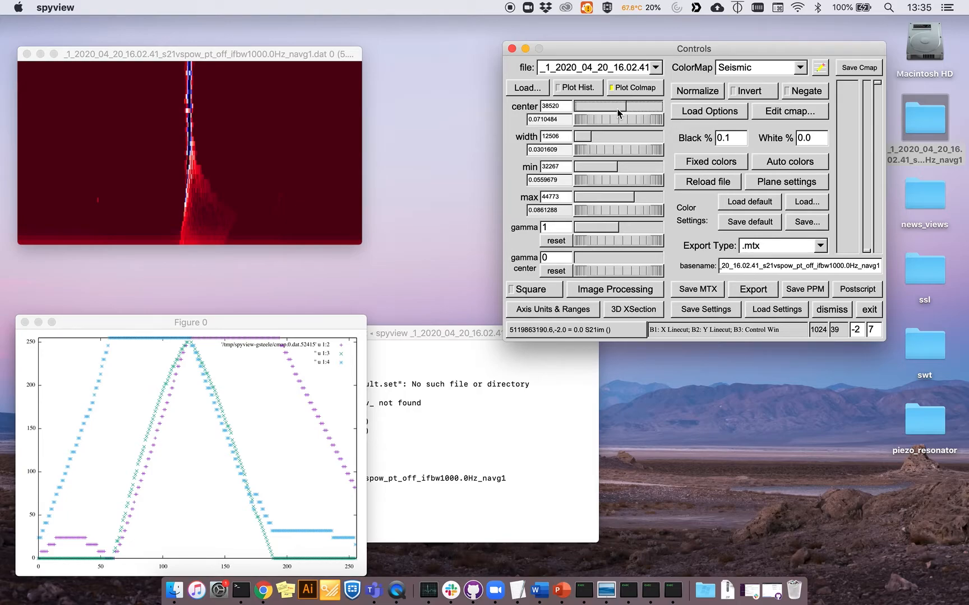
pyautogui.click(678, 96)
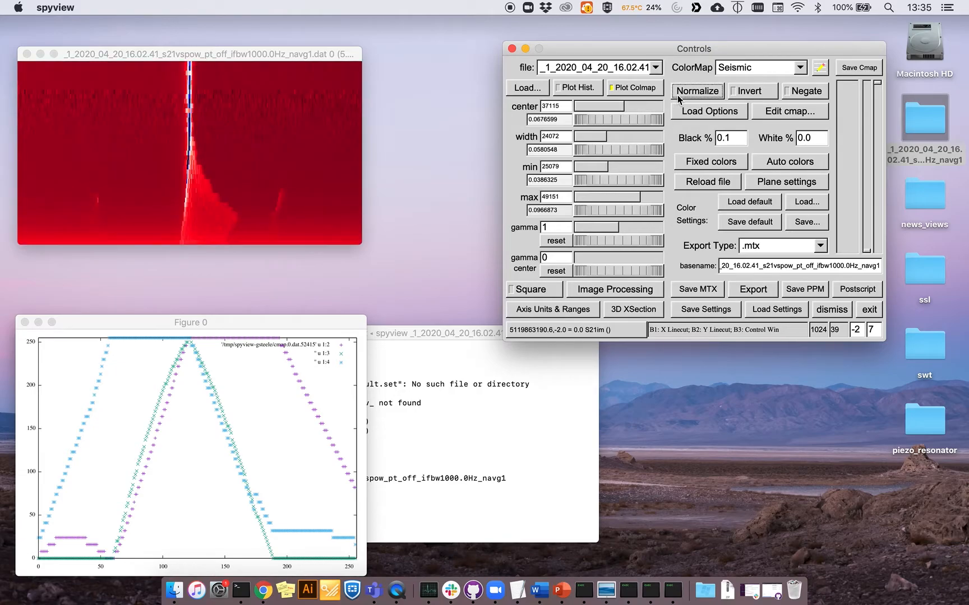
# Step: Set the gamma to 1.279 and toggle the Controls window off and on from the heatmap
pyautogui.click(618, 230)
pyautogui.moveTo(618, 230)
pyautogui.mouseDown()
pyautogui.moveTo(610, 231)
pyautogui.moveTo(628, 239)
pyautogui.moveTo(620, 240)
pyautogui.mouseUp()
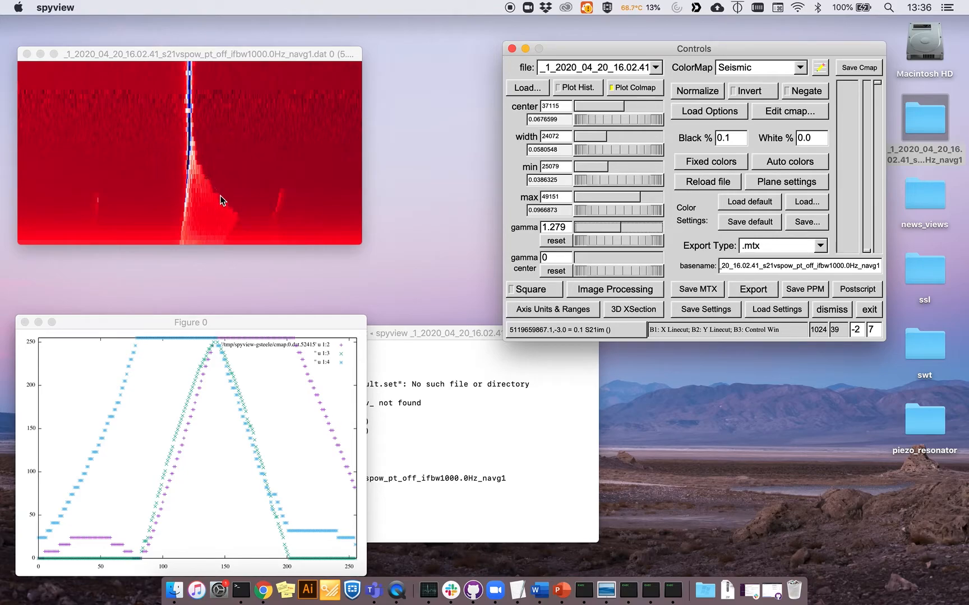
pyautogui.rightClick(209, 143)
pyautogui.rightClick(212, 137)
pyautogui.rightClick(212, 137)
pyautogui.rightClick(212, 138)
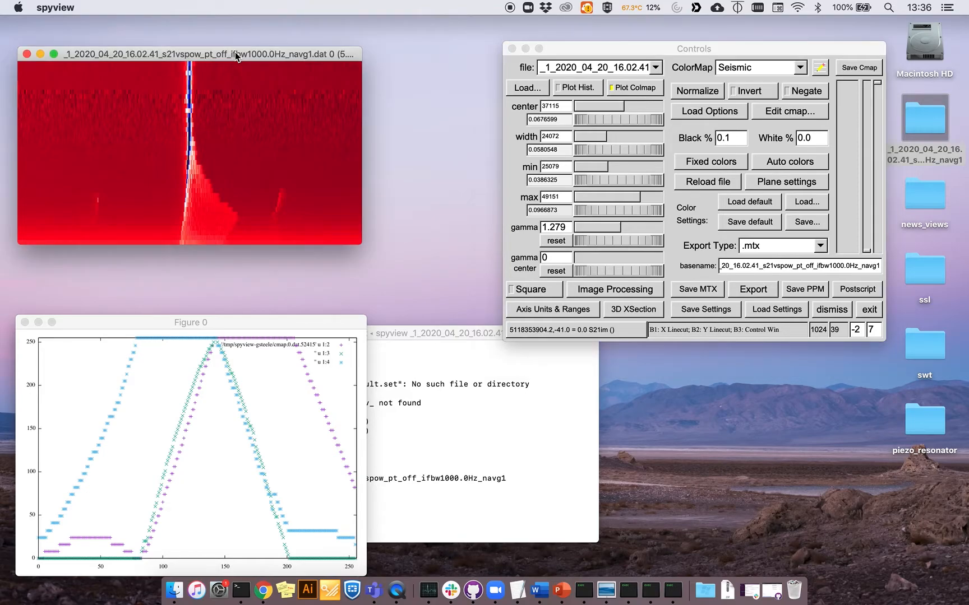
# Step: Plot frequency line cuts of the heatmap at -33 dB and -13 dB in a smaller figure, and close that figure
pyautogui.click(229, 95)
pyautogui.moveTo(432, 119); pyautogui.dragTo(694, 137)
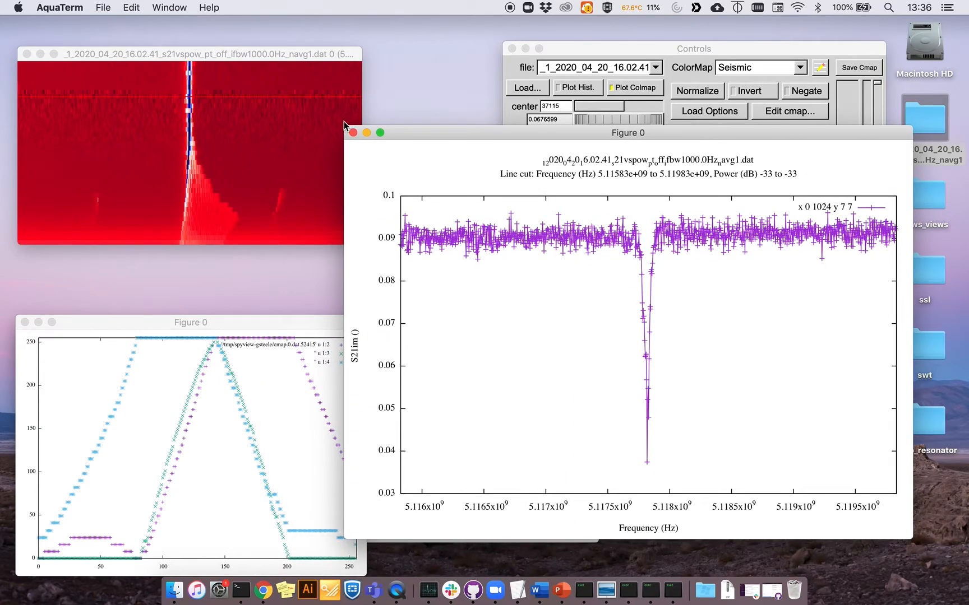
pyautogui.moveTo(346, 131); pyautogui.dragTo(408, 172)
pyautogui.click(238, 119)
pyautogui.moveTo(238, 118)
pyautogui.mouseDown()
pyautogui.moveTo(250, 133)
pyautogui.moveTo(263, 129)
pyautogui.moveTo(251, 193)
pyautogui.mouseUp()
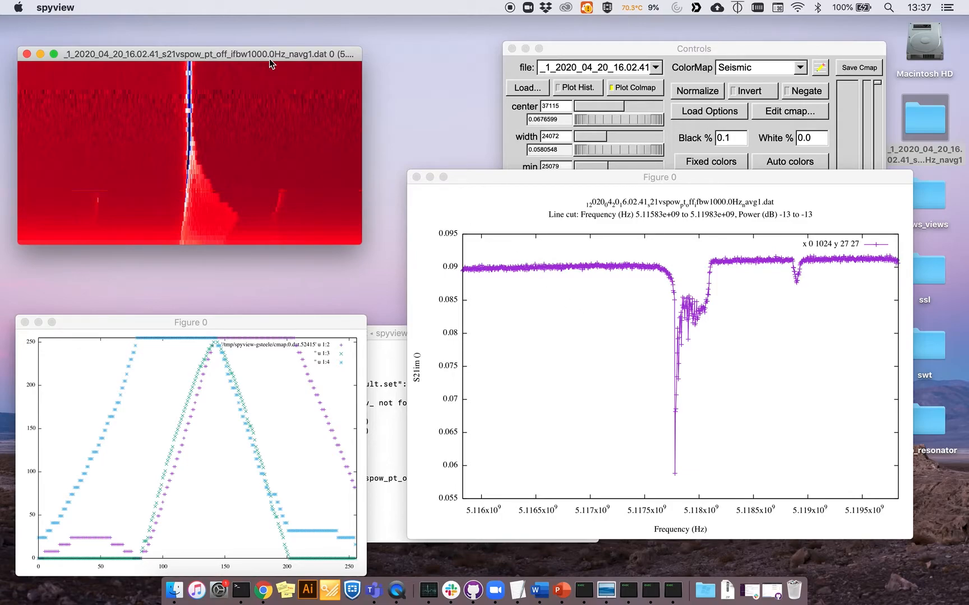
pyautogui.click(416, 177)
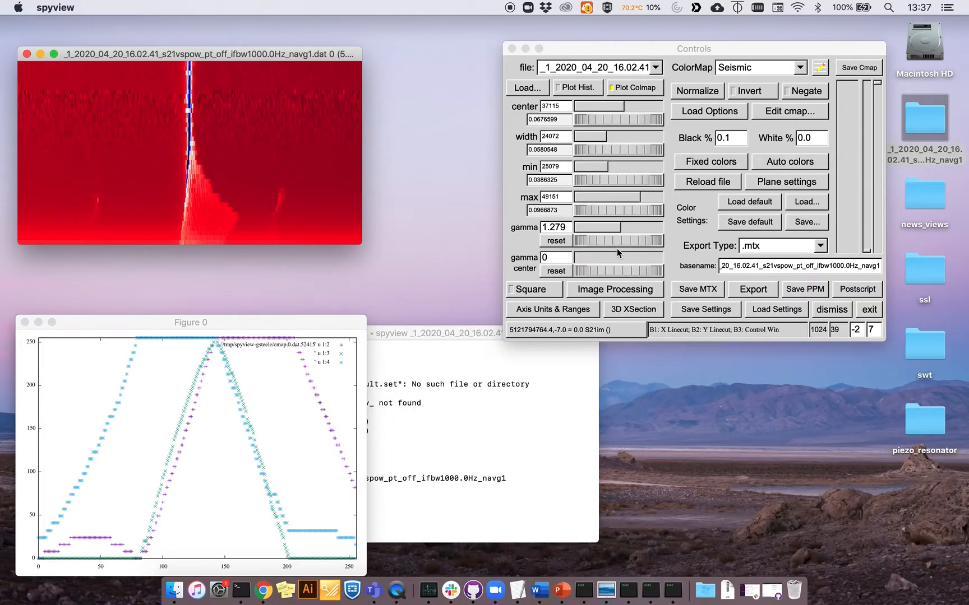
# Step: Open the 3D cross-section control, widen it to fit the full axis names and place it below the heatmap
pyautogui.click(624, 310)
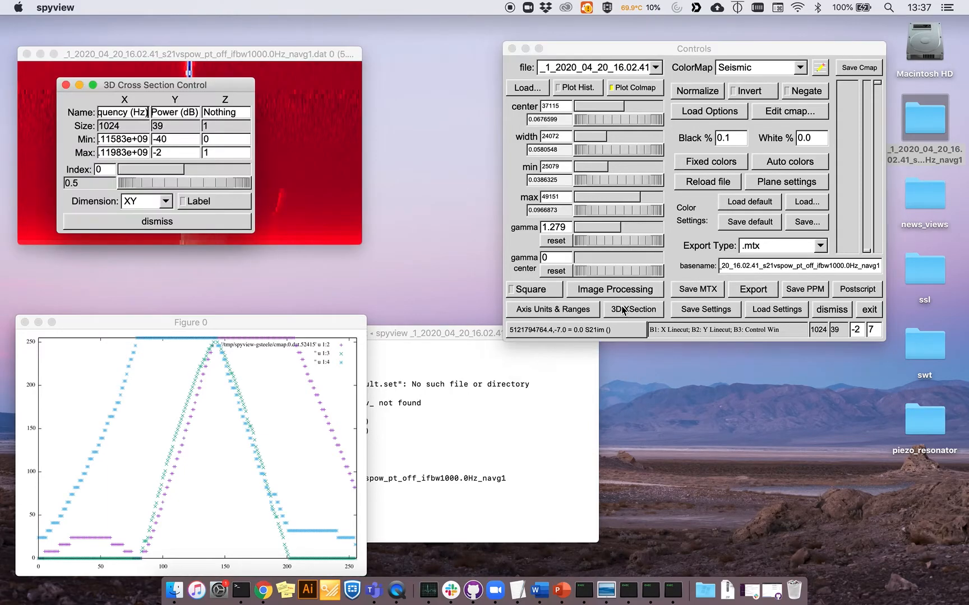
pyautogui.moveTo(216, 87); pyautogui.dragTo(295, 275)
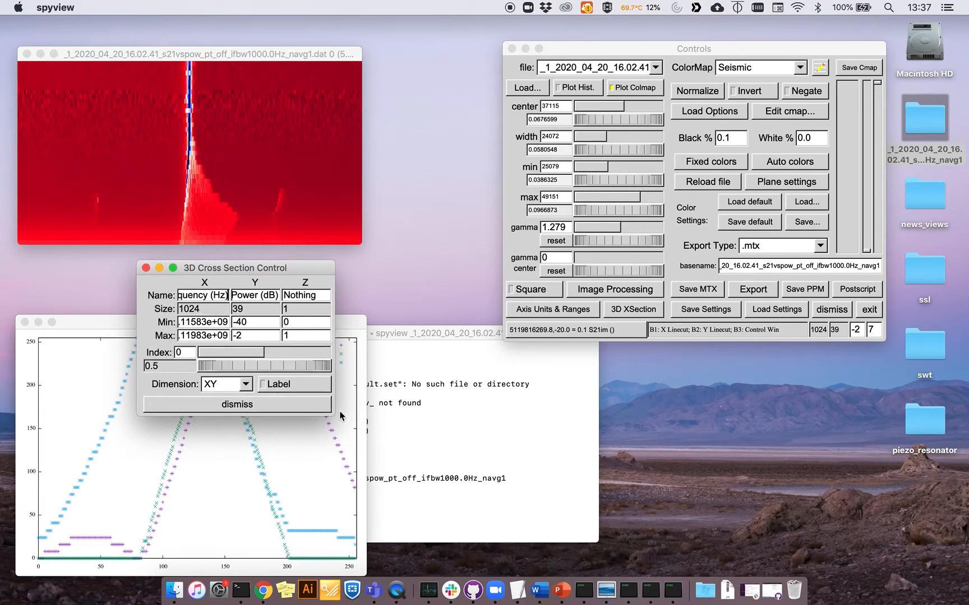
pyautogui.moveTo(336, 386); pyautogui.dragTo(464, 385)
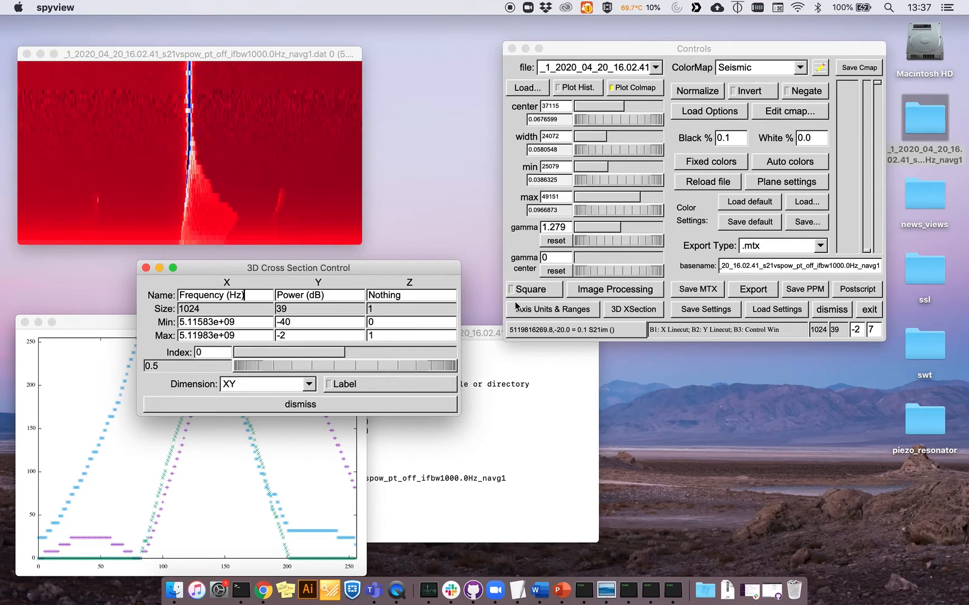
pyautogui.moveTo(413, 275); pyautogui.dragTo(383, 273)
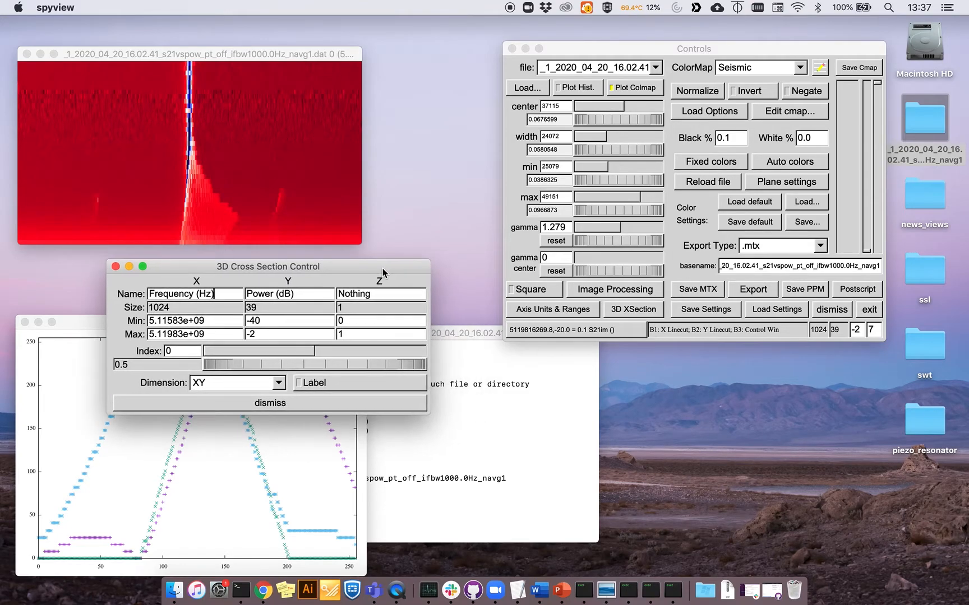
# Step: Open the file-loading options, switch DAT file handling to Gnuplot format and reload the data file
pyautogui.click(736, 114)
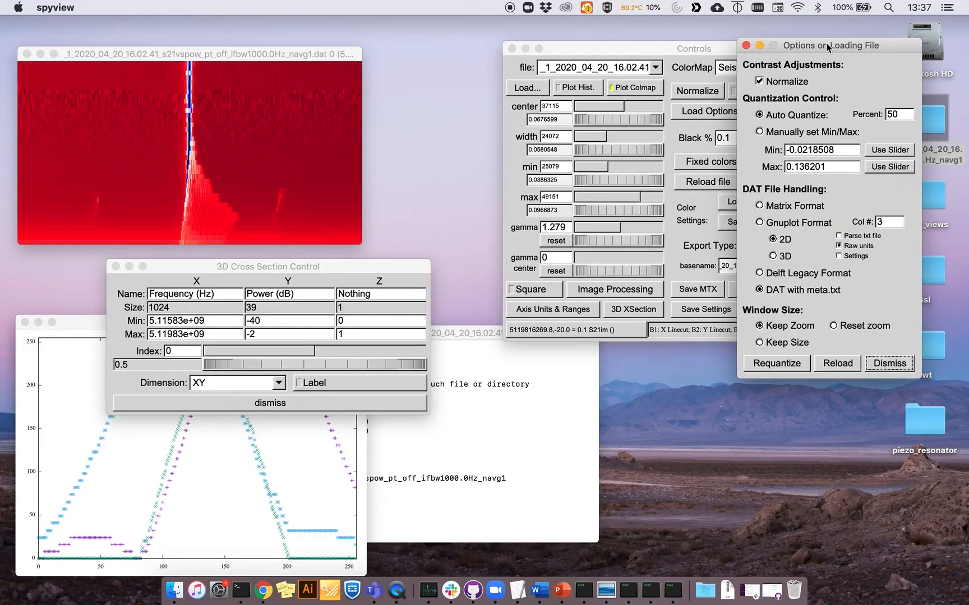
pyautogui.moveTo(827, 46); pyautogui.dragTo(803, 154)
pyautogui.click(777, 335)
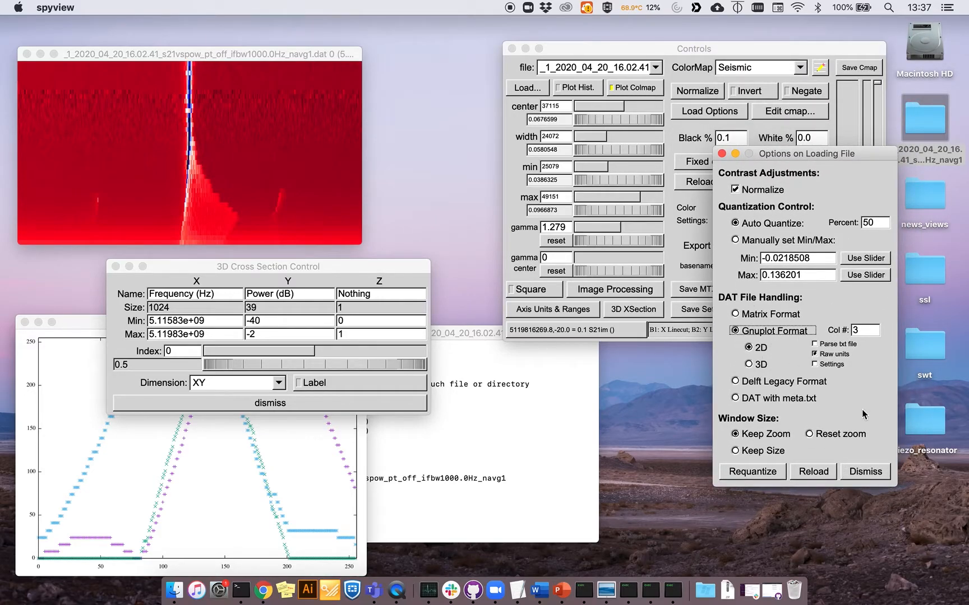
pyautogui.click(817, 475)
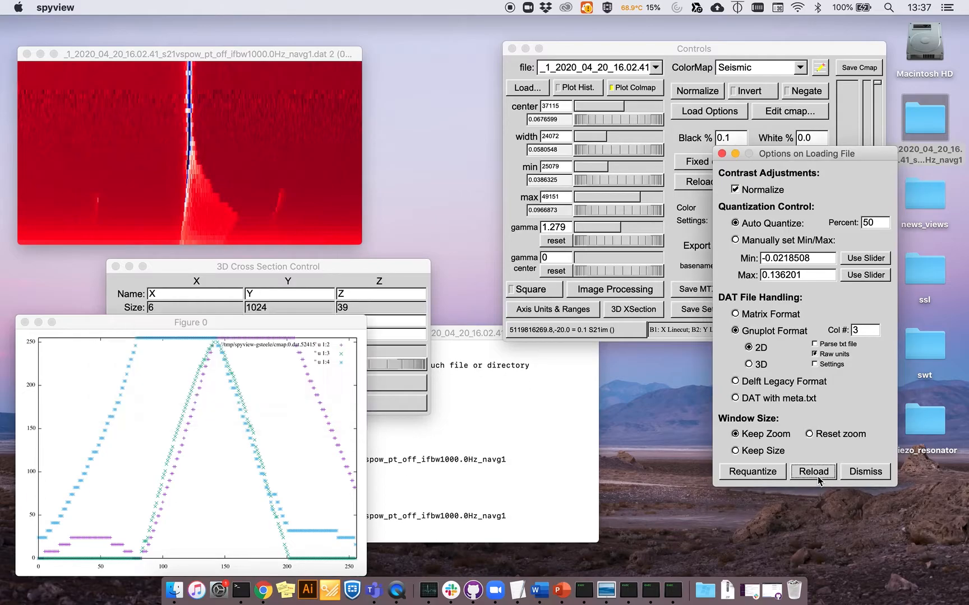
# Step: Reposition the 3D cross-section control, close the colormap plot and set the YZ slice index to 1
pyautogui.click(331, 278)
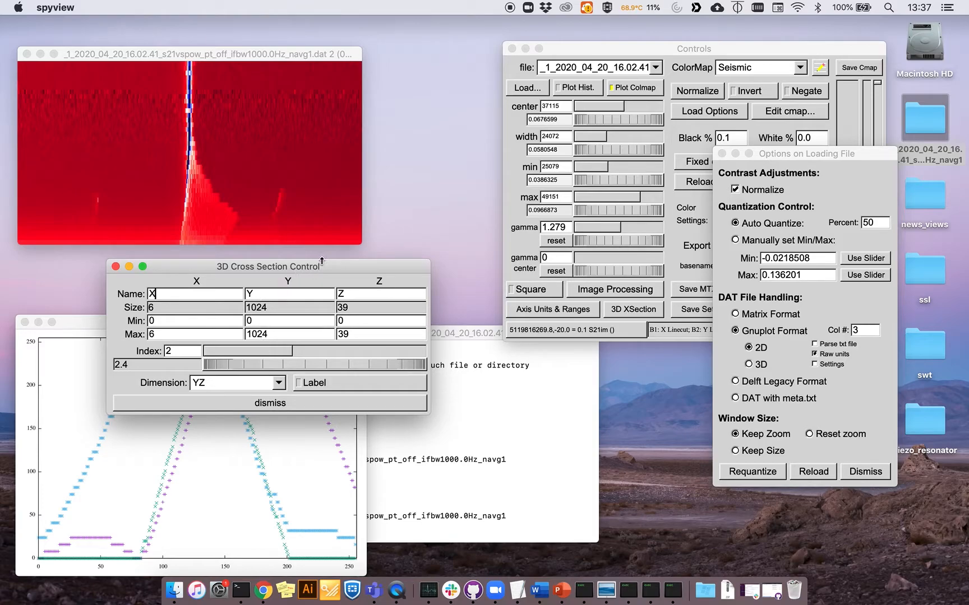
pyautogui.moveTo(315, 269); pyautogui.dragTo(386, 273)
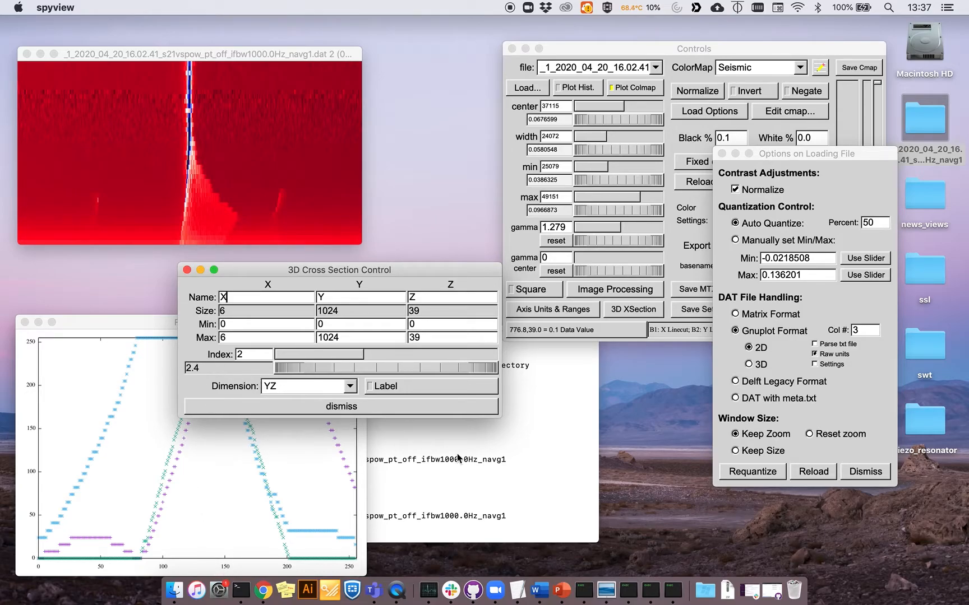
pyautogui.click(24, 323)
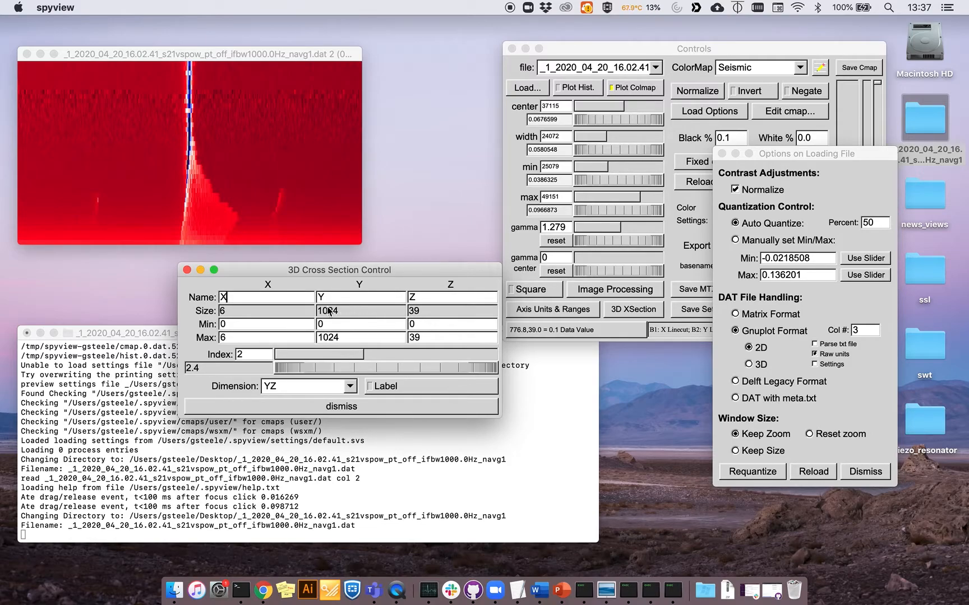
pyautogui.click(360, 357)
pyautogui.moveTo(361, 359); pyautogui.dragTo(319, 350)
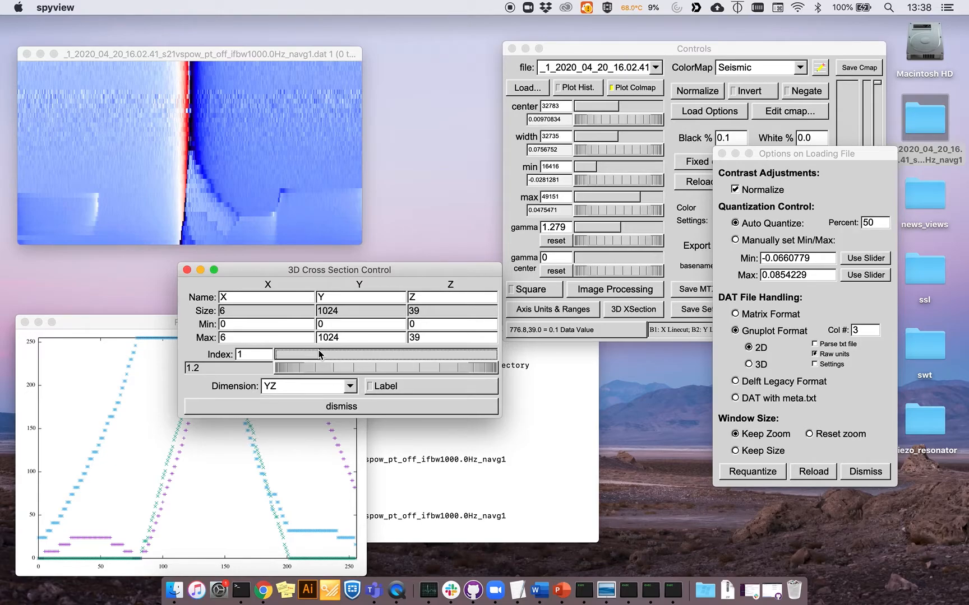
# Step: Step back and forth through the YZ slices to compare the data columns, finishing at index 4
pyautogui.press('Left')
pyautogui.press('Right')
pyautogui.press('Right')
pyautogui.press('Right')
pyautogui.press('Right')
pyautogui.press('Right')
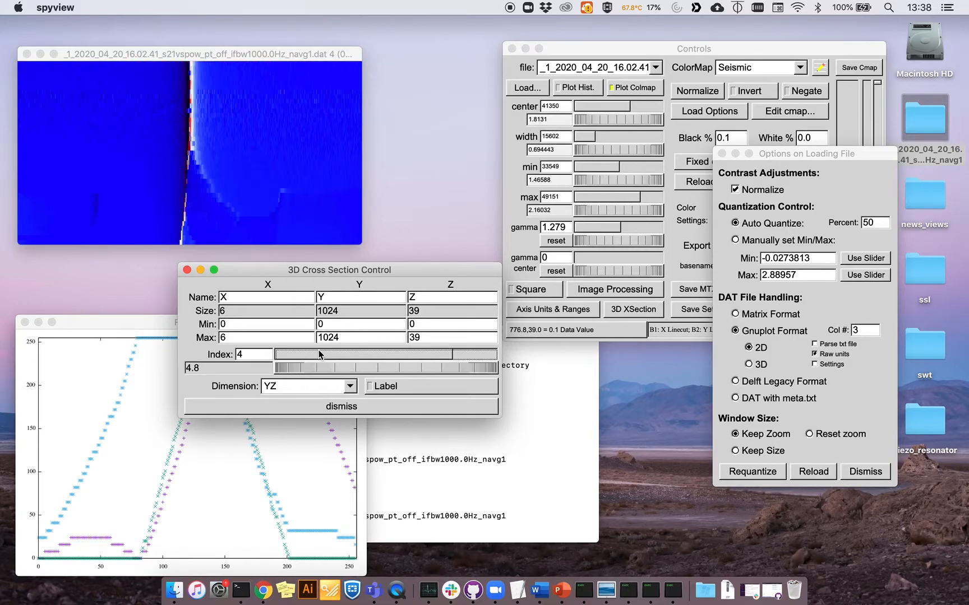
pyautogui.press('Left')
pyautogui.press('Left')
pyautogui.press('Left')
pyautogui.press('Left')
pyautogui.press('Left')
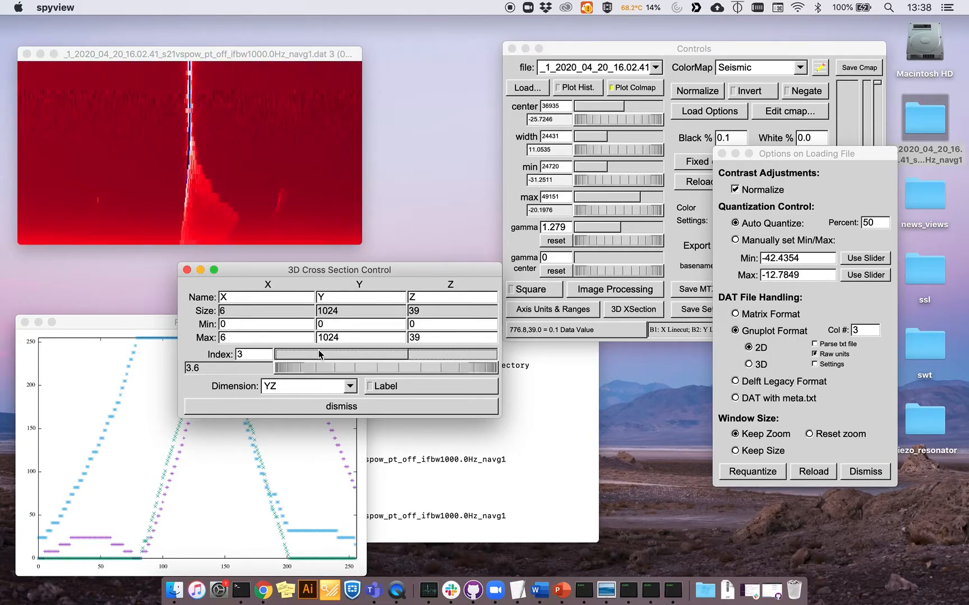
pyautogui.press('Right')
pyautogui.press('Right')
pyautogui.press('Right')
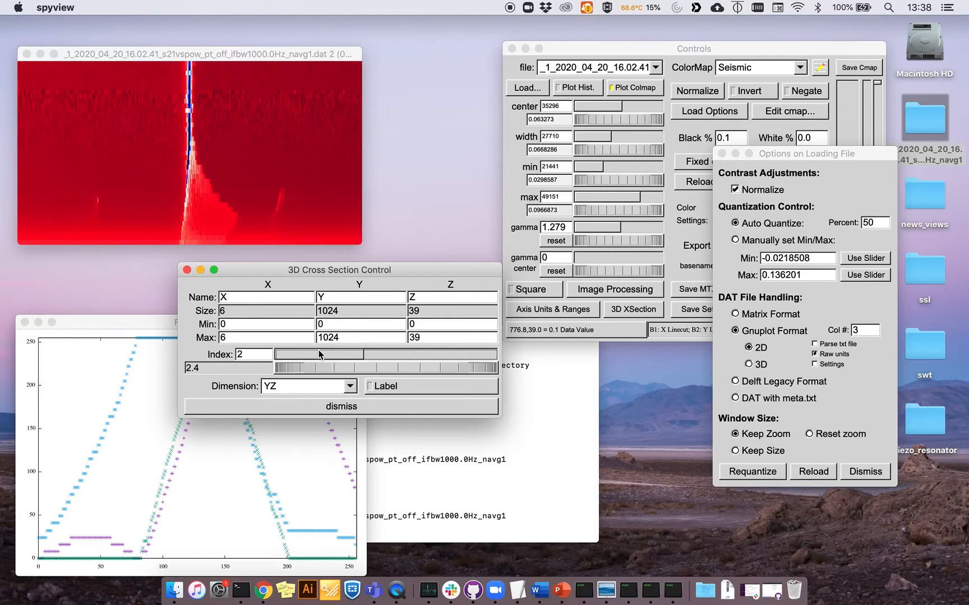
pyautogui.press('Right')
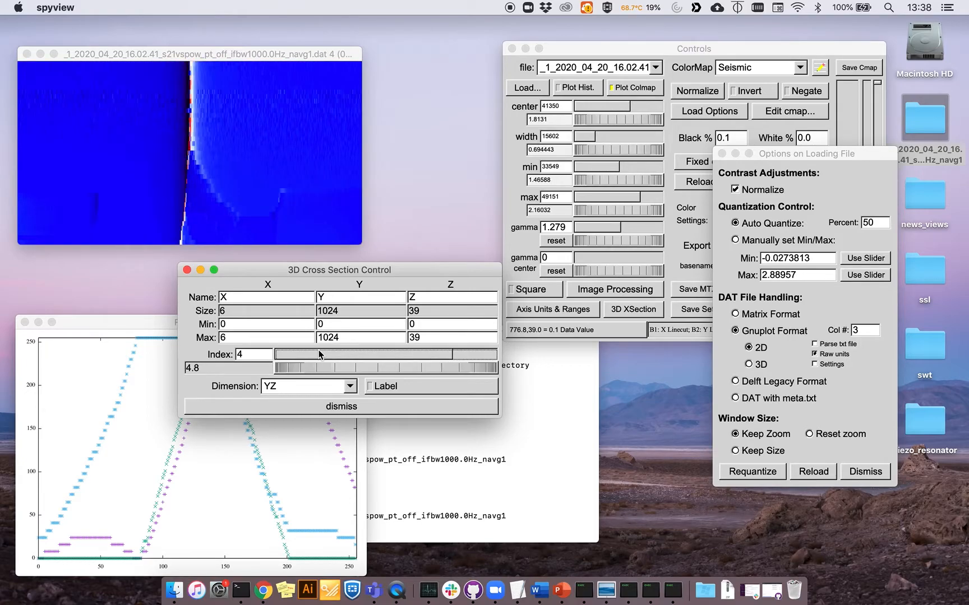
pyautogui.press('Right')
pyautogui.press('Left')
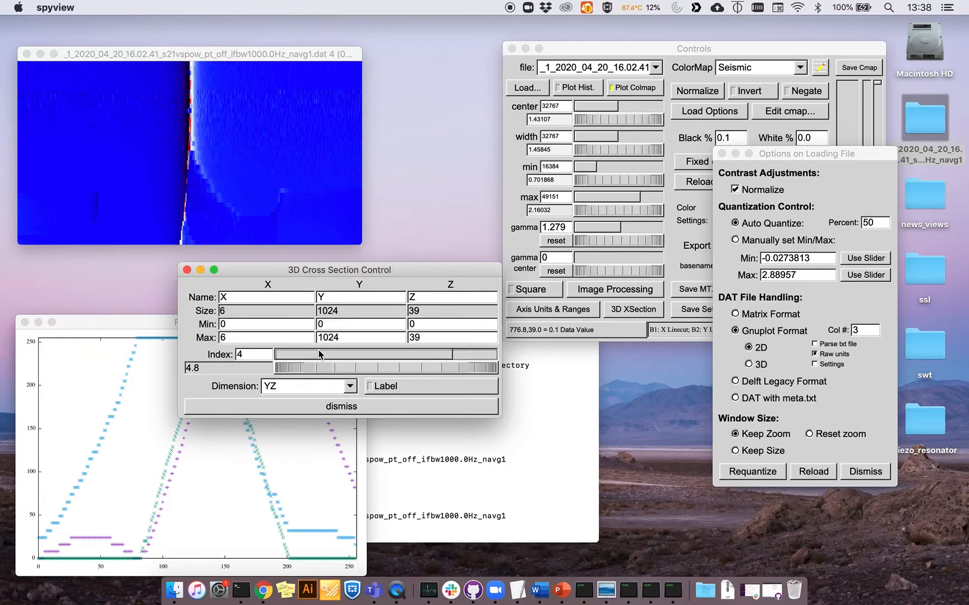
# Step: Reposition the Controls and 3D cross-section windows so both are fully accessible, and set the YZ slice index to 2
pyautogui.moveTo(611, 49); pyautogui.dragTo(543, 40)
pyautogui.moveTo(323, 267); pyautogui.dragTo(237, 250)
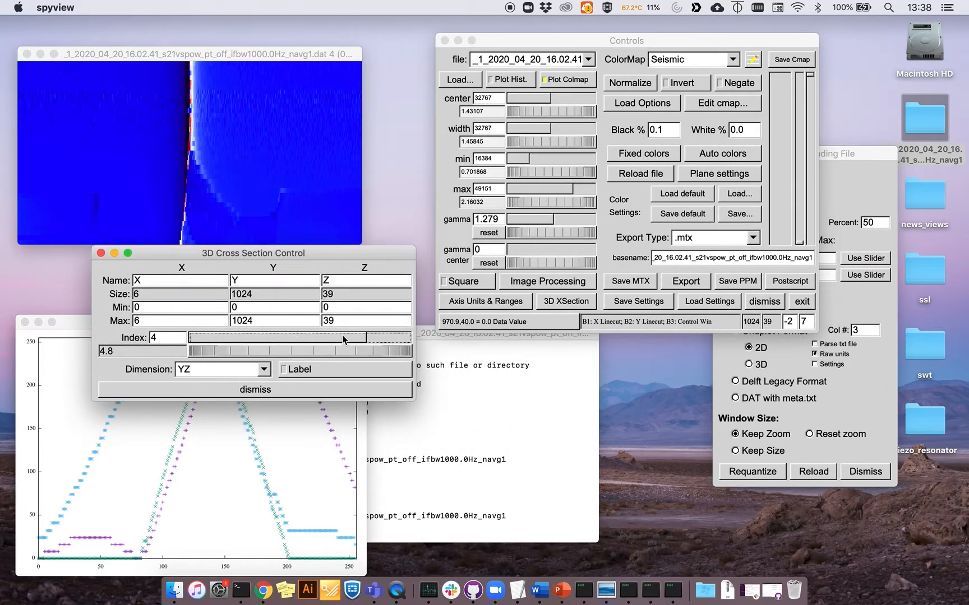
pyautogui.click(305, 337)
pyautogui.click(292, 338)
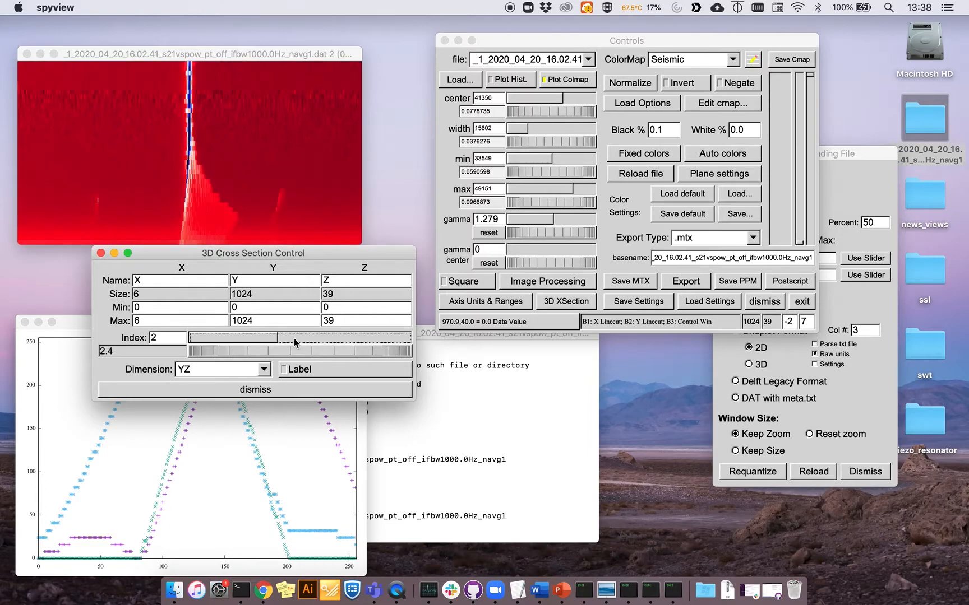
# Step: Switch DAT file handling to DAT with meta.txt and reload the data file
pyautogui.click(863, 194)
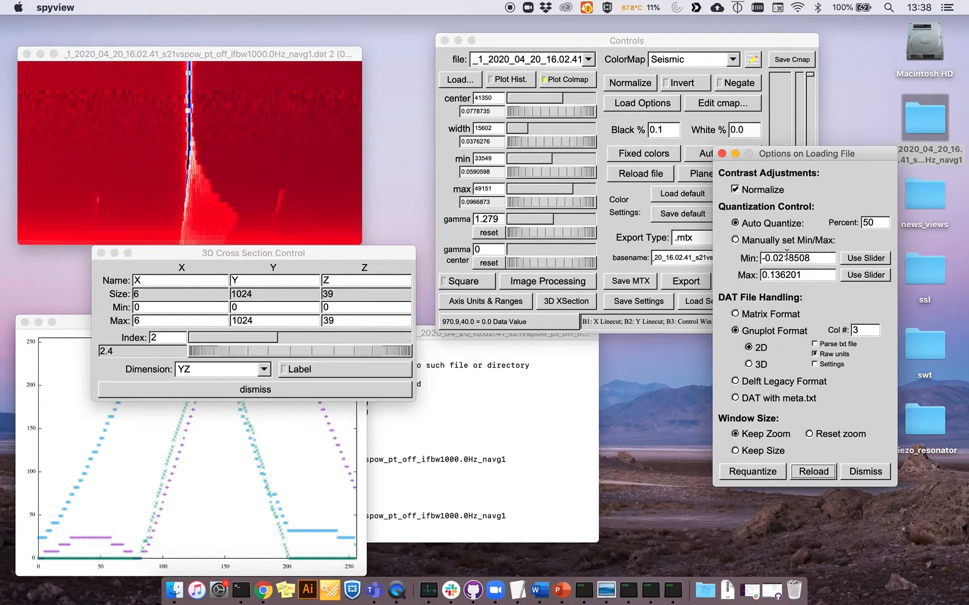
pyautogui.click(766, 399)
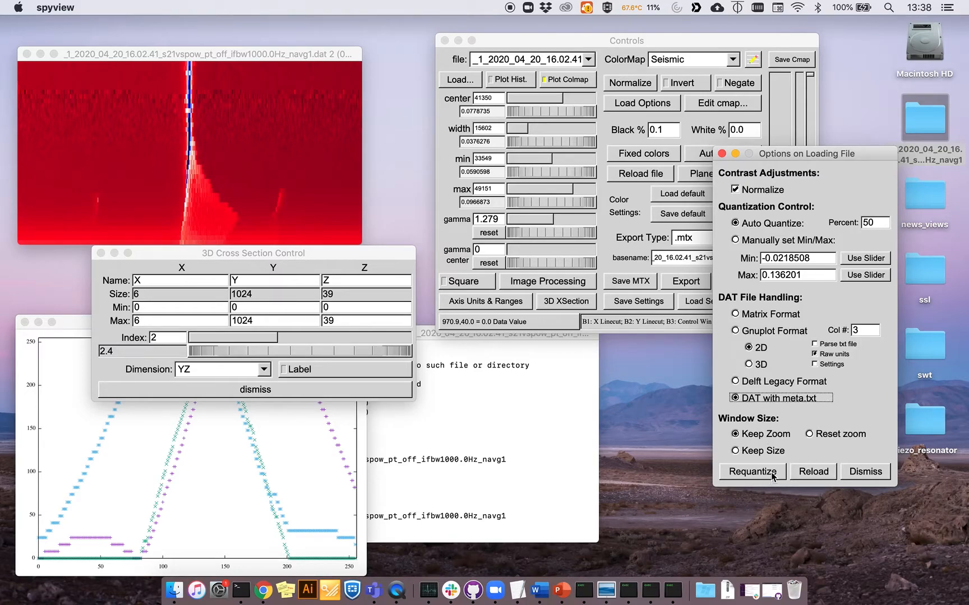
pyautogui.click(811, 471)
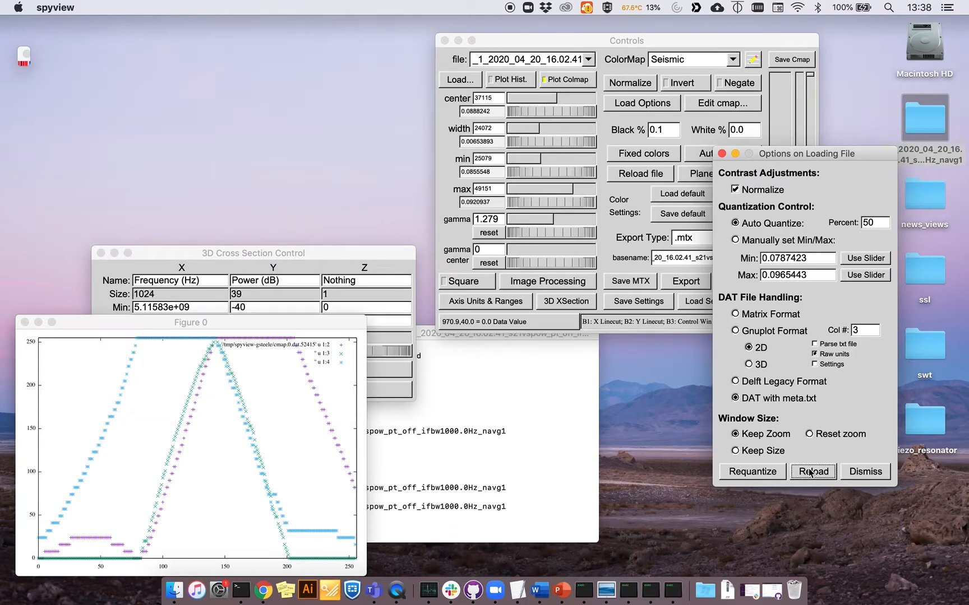
# Step: Set the 3D cross-section dimension to XY and dismiss the cross-section control
pyautogui.click(252, 260)
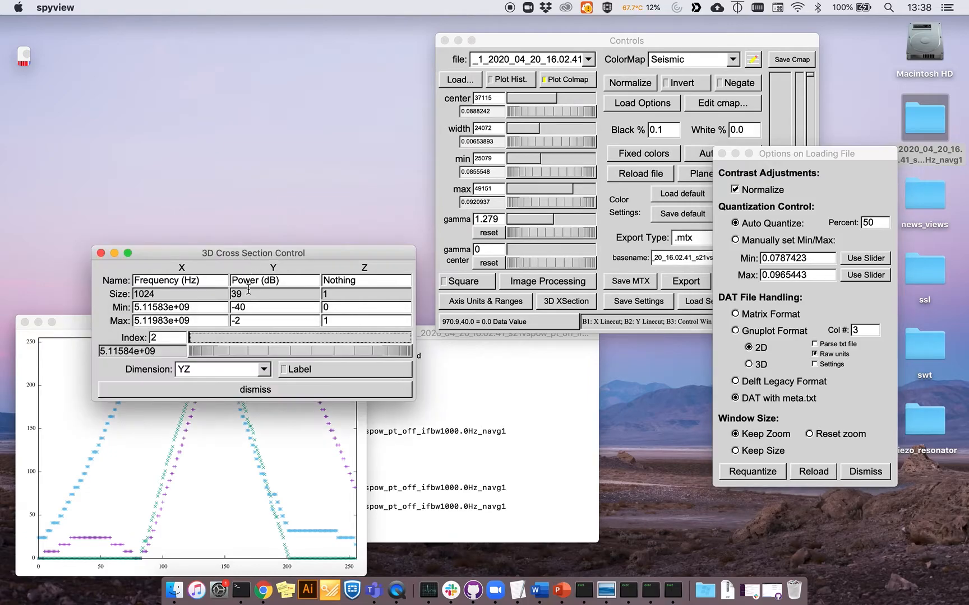
pyautogui.click(253, 374)
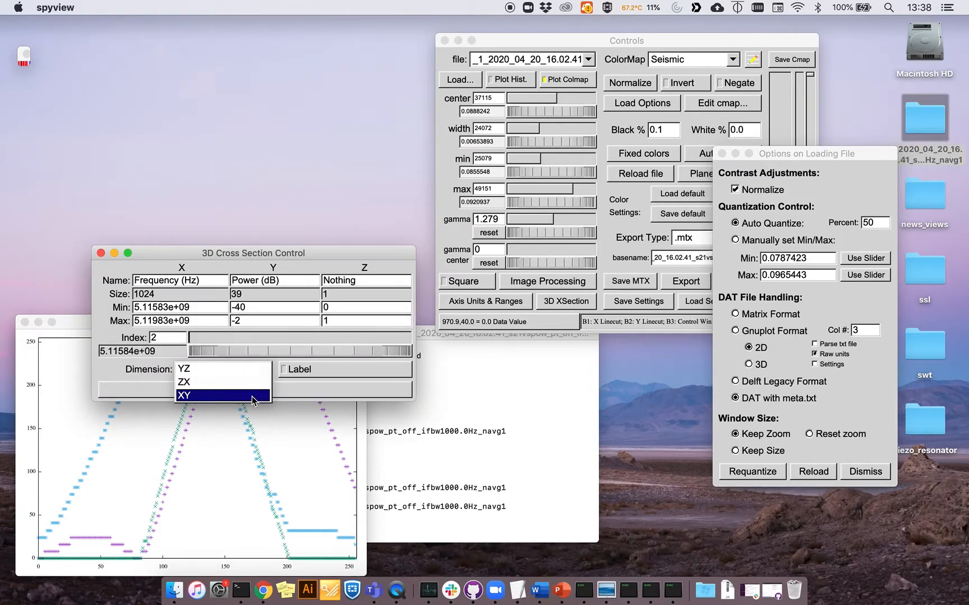
pyautogui.click(252, 396)
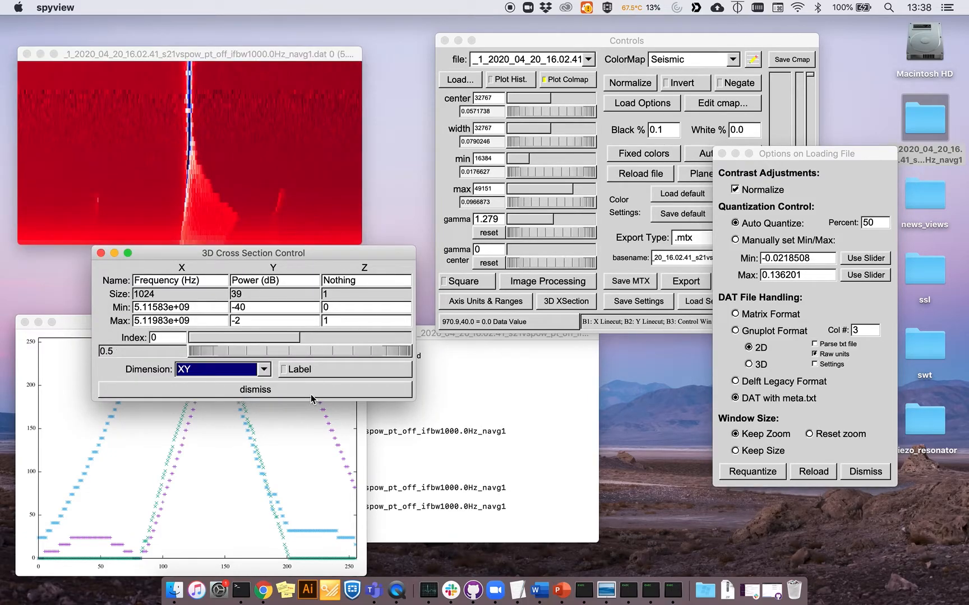
pyautogui.click(328, 389)
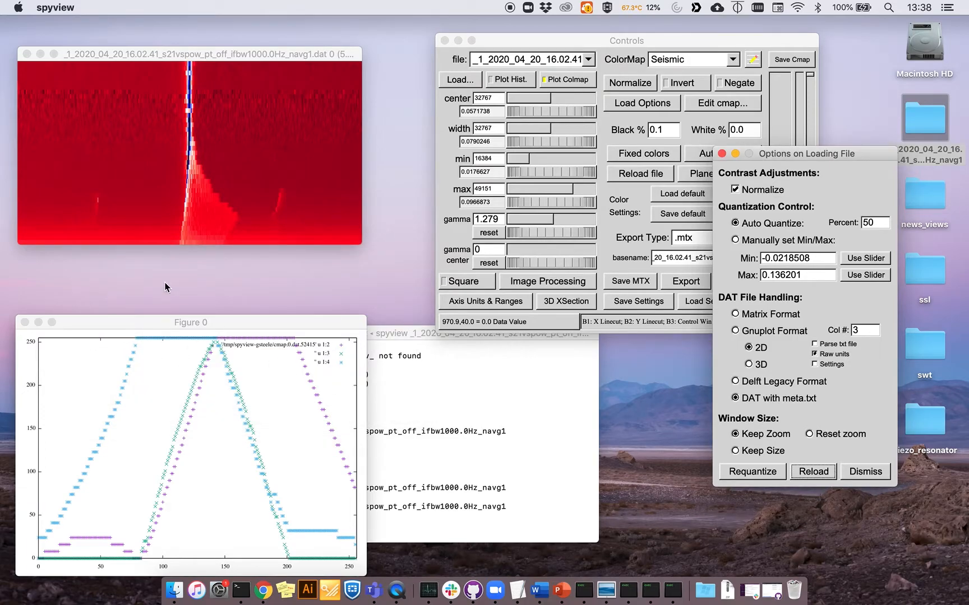
# Step: Turn off the colormap plot, close its figure and shift the Controls window slightly
pyautogui.click(560, 91)
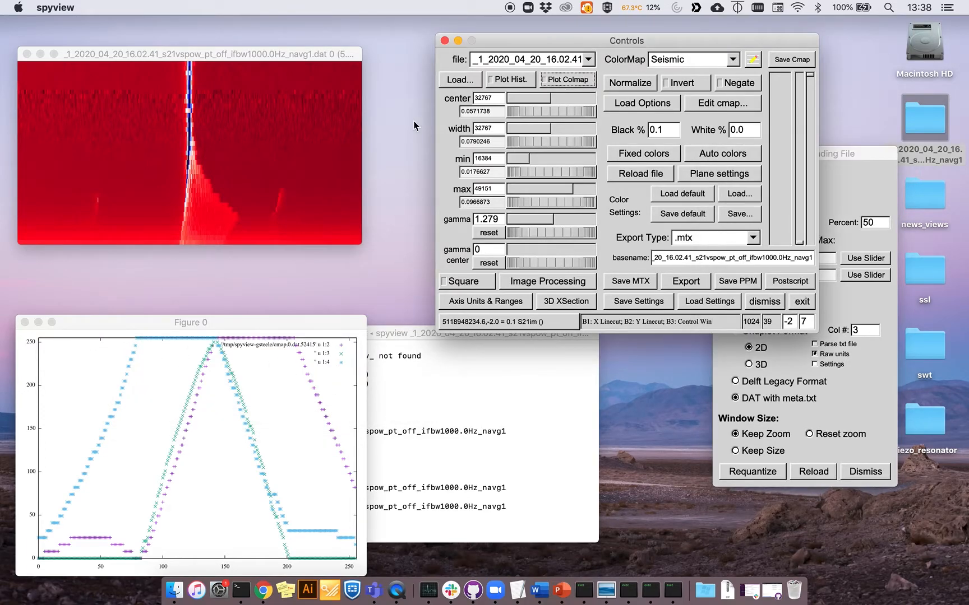
pyautogui.click(25, 323)
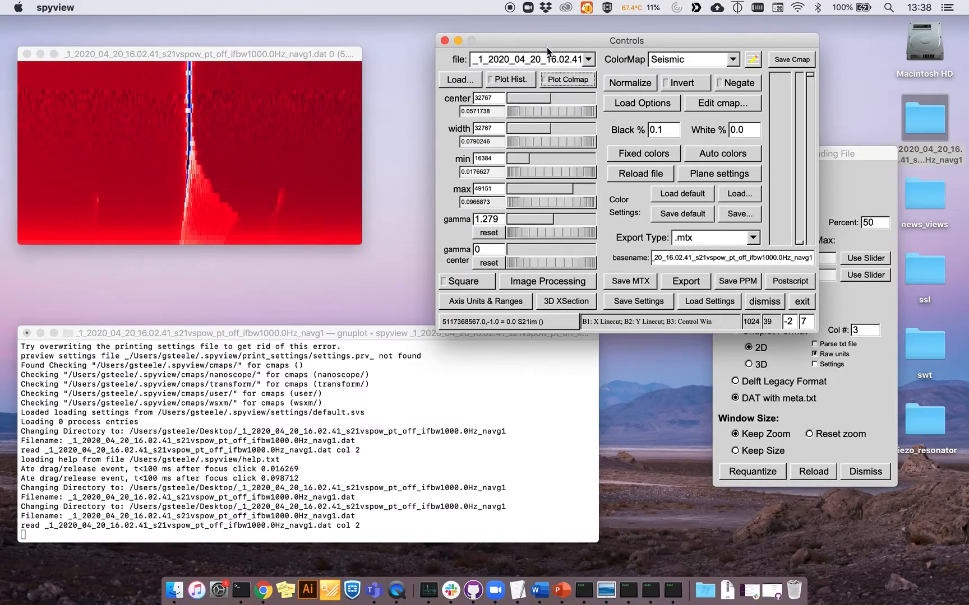
pyautogui.moveTo(559, 41); pyautogui.dragTo(530, 32)
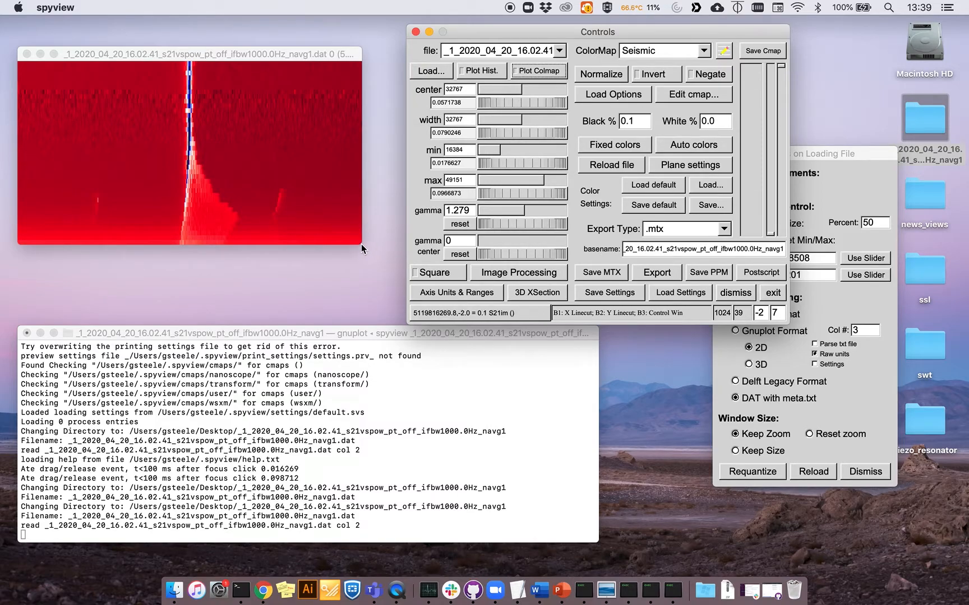
# Step: Enlarge the heatmap to double its width and a greater height, and move the Controls window out of its way
pyautogui.moveTo(361, 244); pyautogui.dragTo(499, 352)
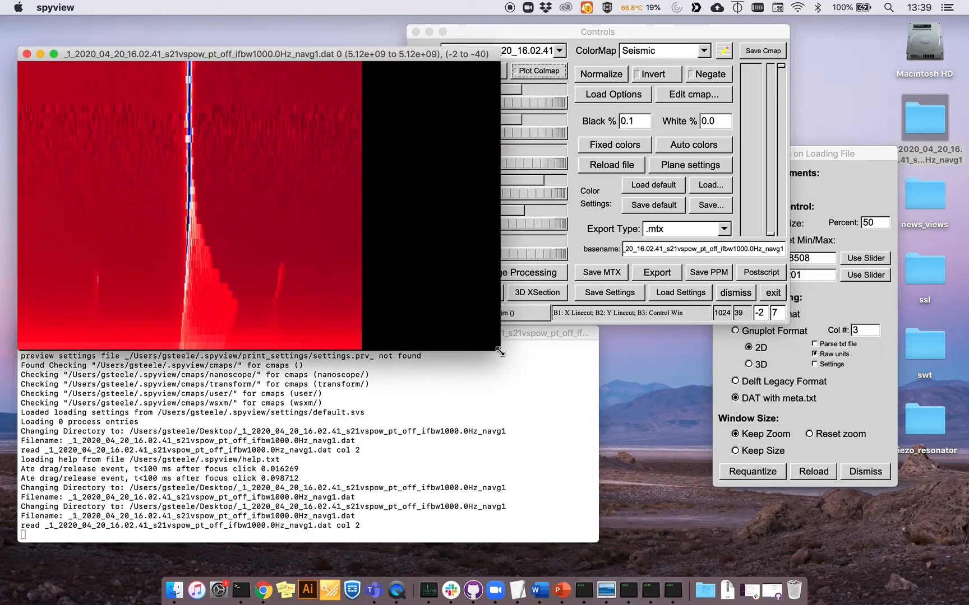
pyautogui.click(698, 32)
pyautogui.moveTo(695, 29); pyautogui.dragTo(834, 7)
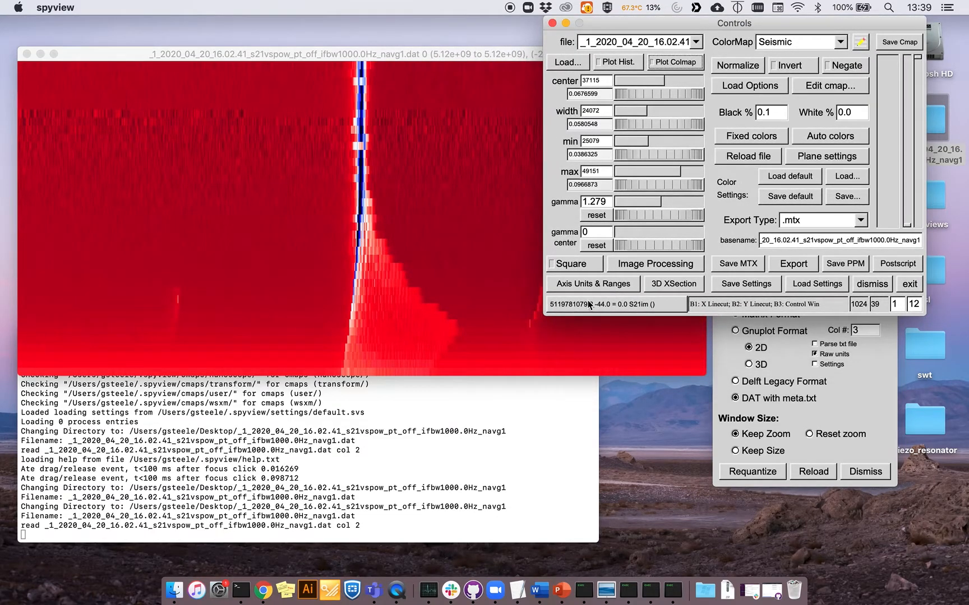
# Step: Open Image Processing, browse the available operations, and place and widen its window beside the heatmap
pyautogui.click(647, 264)
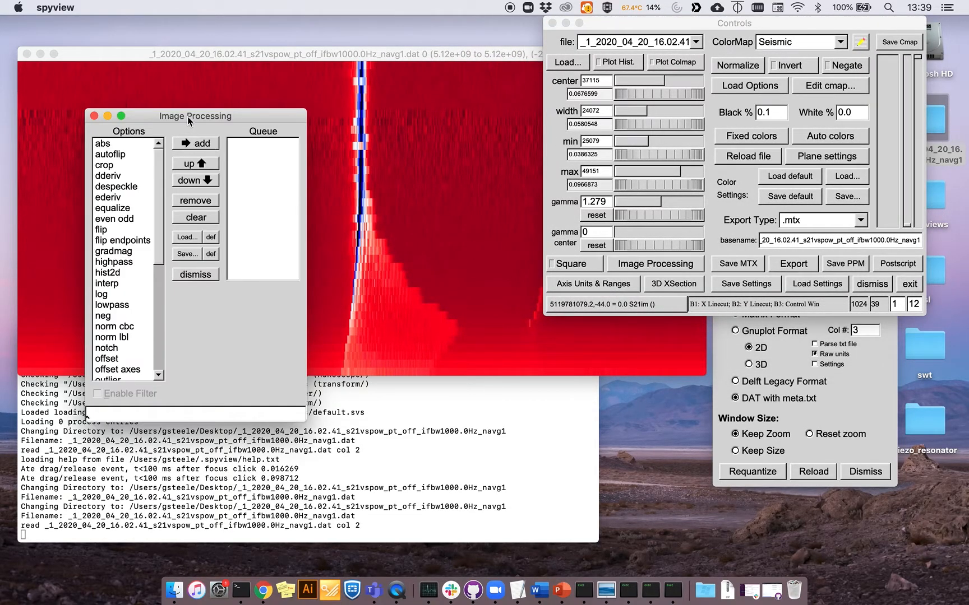
pyautogui.moveTo(189, 117); pyautogui.dragTo(794, 202)
pyautogui.scroll(-5, 759, 359)
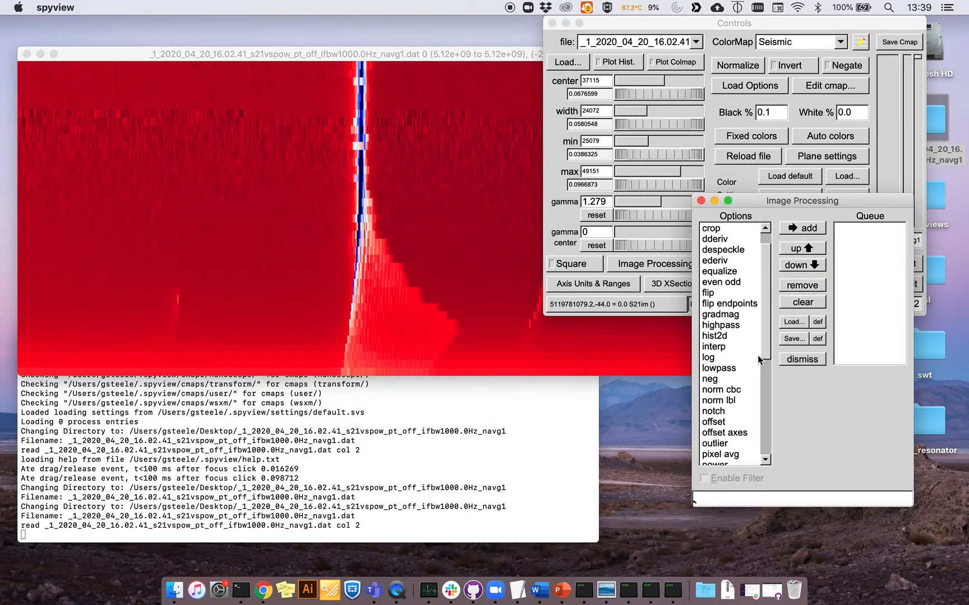
pyautogui.scroll(-3, 759, 359)
pyautogui.scroll(6, 759, 359)
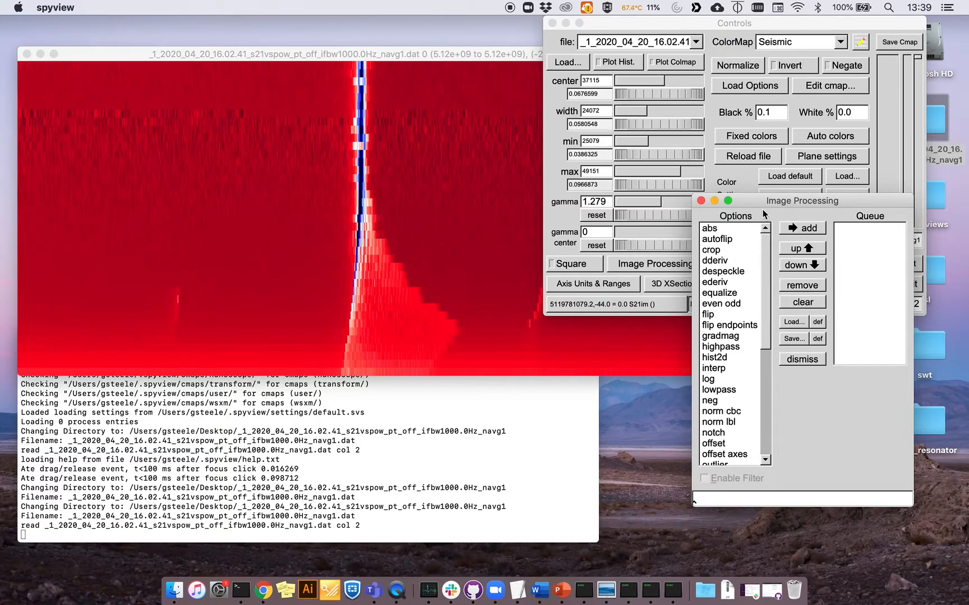
pyautogui.moveTo(772, 200); pyautogui.dragTo(723, 201)
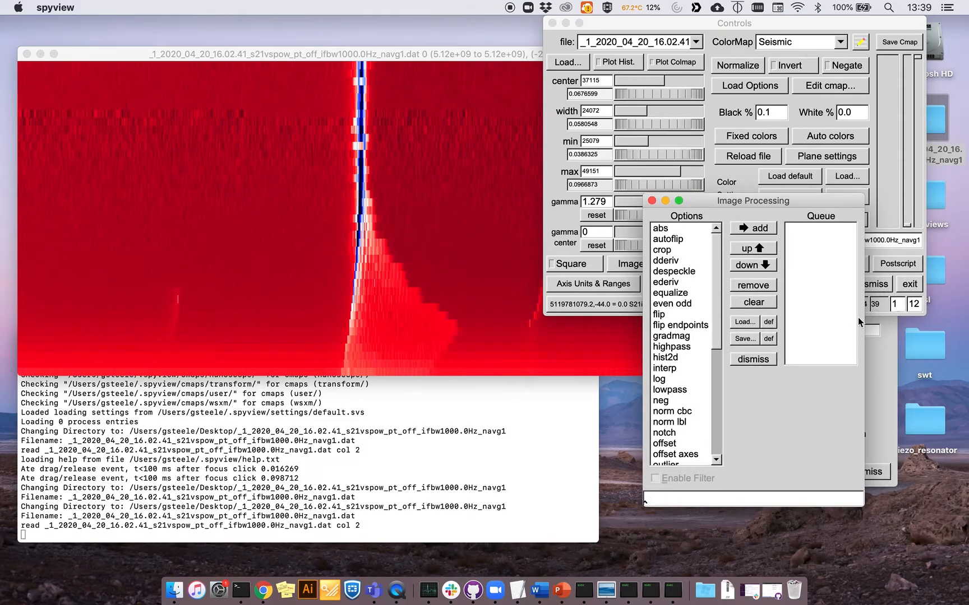
pyautogui.moveTo(863, 319); pyautogui.dragTo(966, 325)
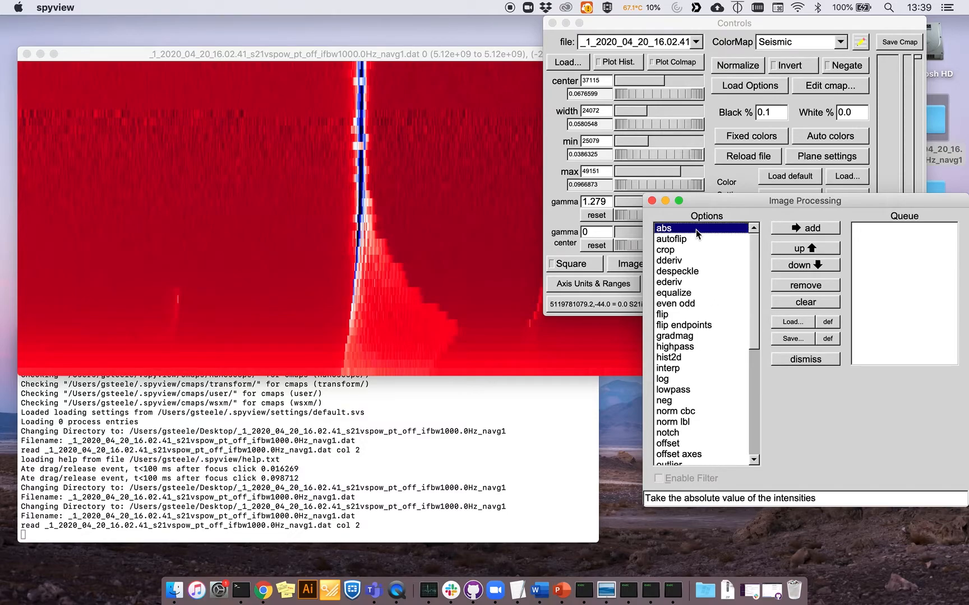
# Step: Add the abs operation to the image processing queue and remove it again
pyautogui.click(789, 229)
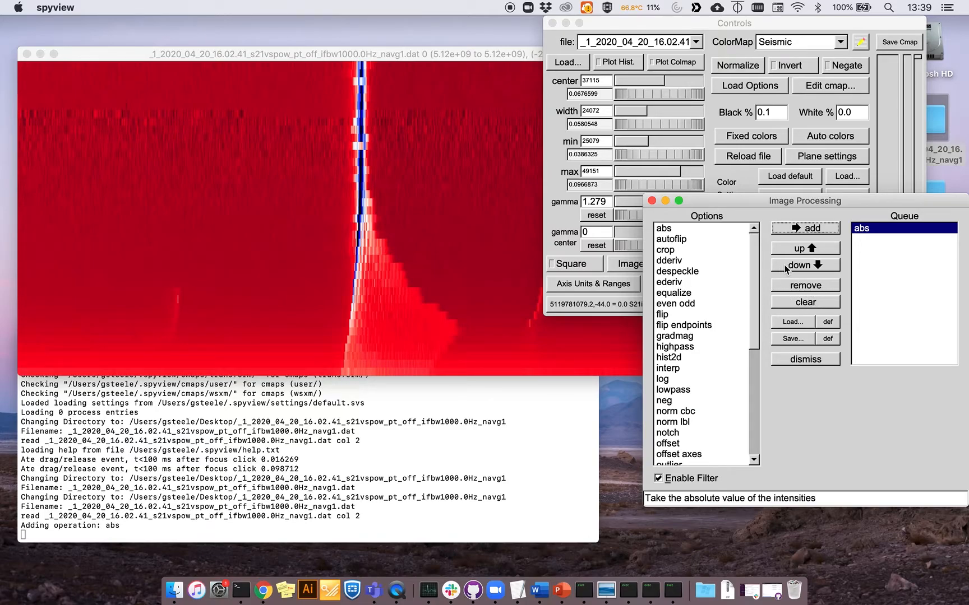
pyautogui.click(819, 288)
pyautogui.click(820, 288)
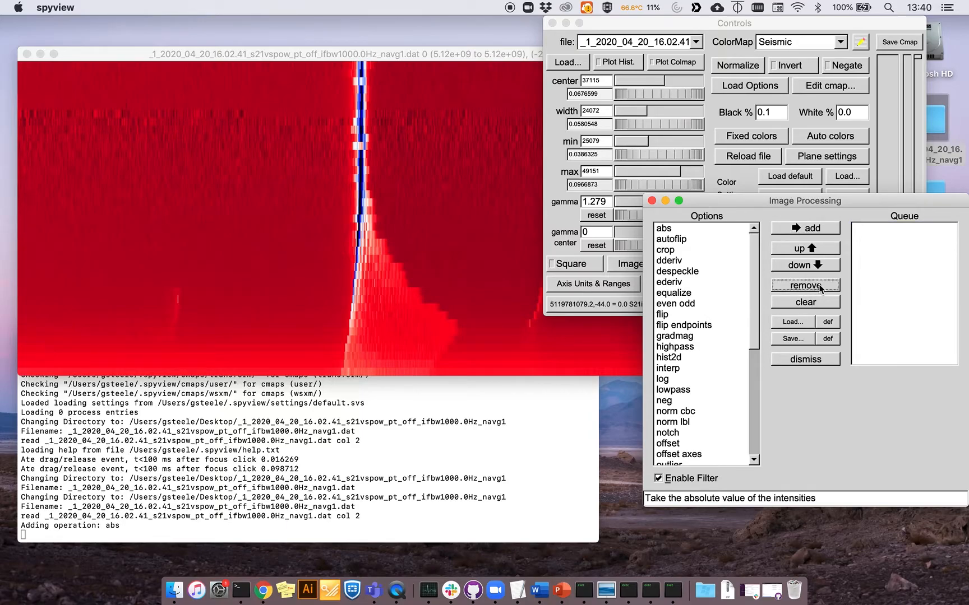
# Step: Add the autoflip operation to the image processing queue and bring the heatmap to the front
pyautogui.click(684, 243)
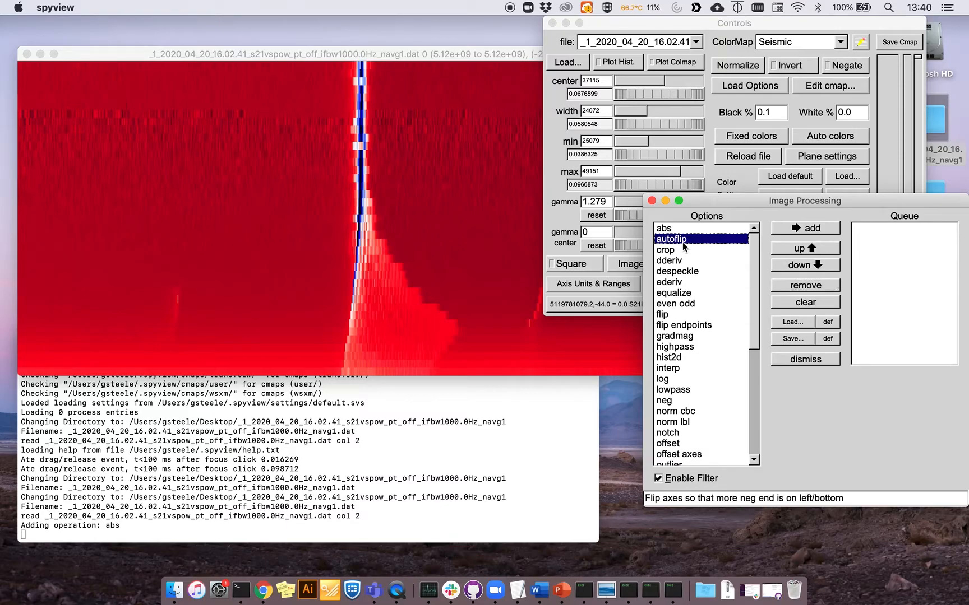
pyautogui.click(797, 229)
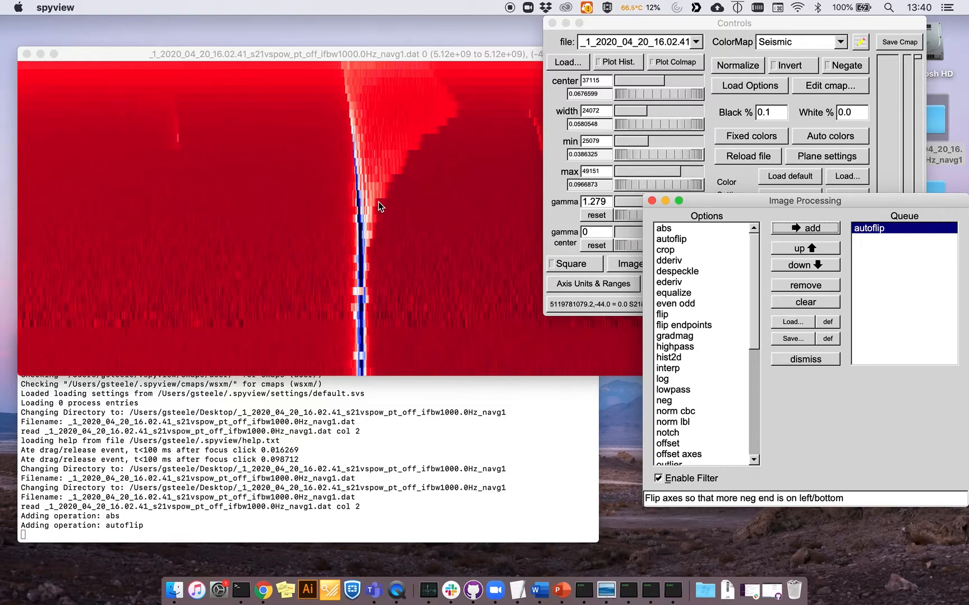
pyautogui.click(424, 55)
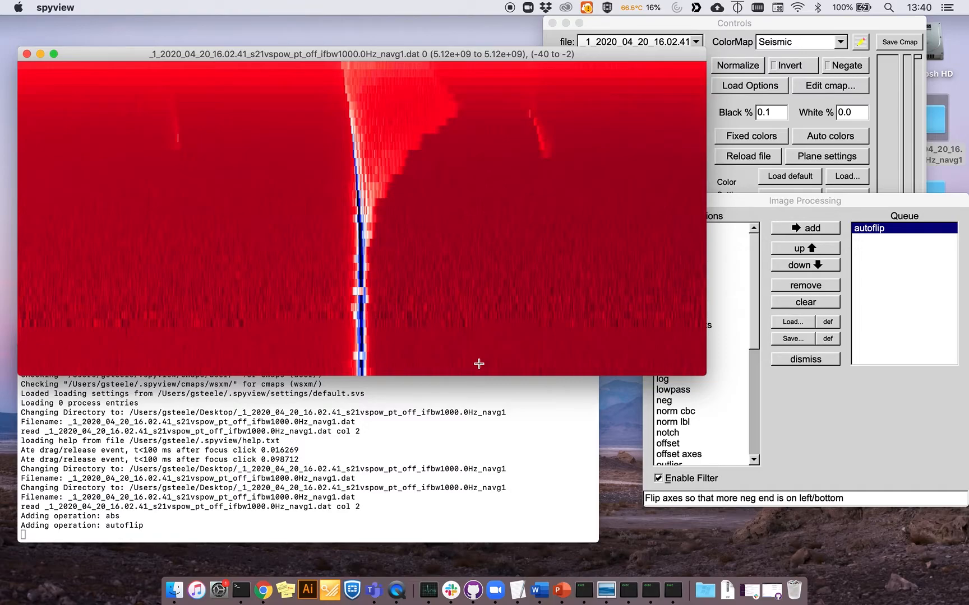
# Step: Plot a frequency line cut of the flipped heatmap at -31 dB and close the figure
pyautogui.click(463, 318)
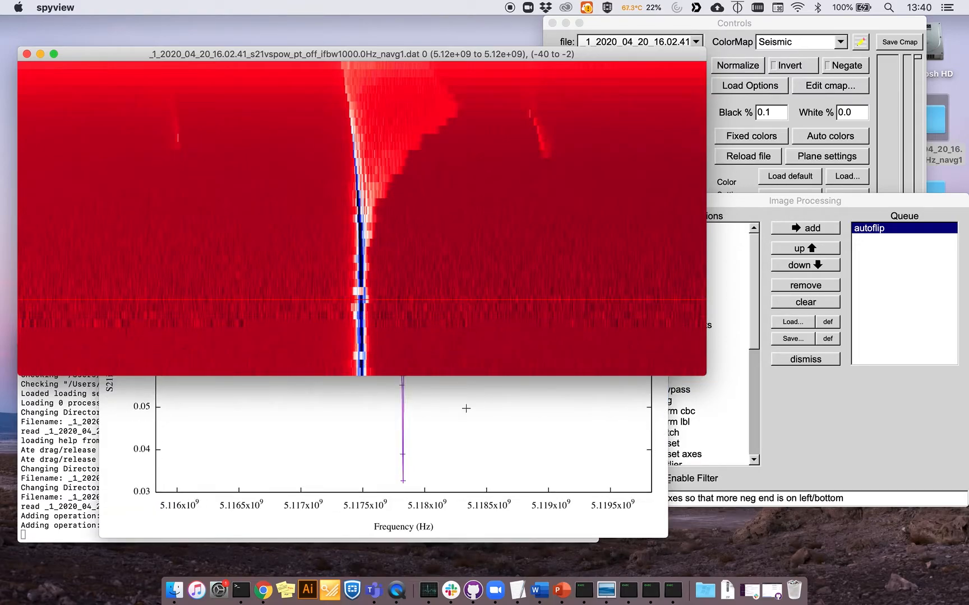
pyautogui.click(487, 480)
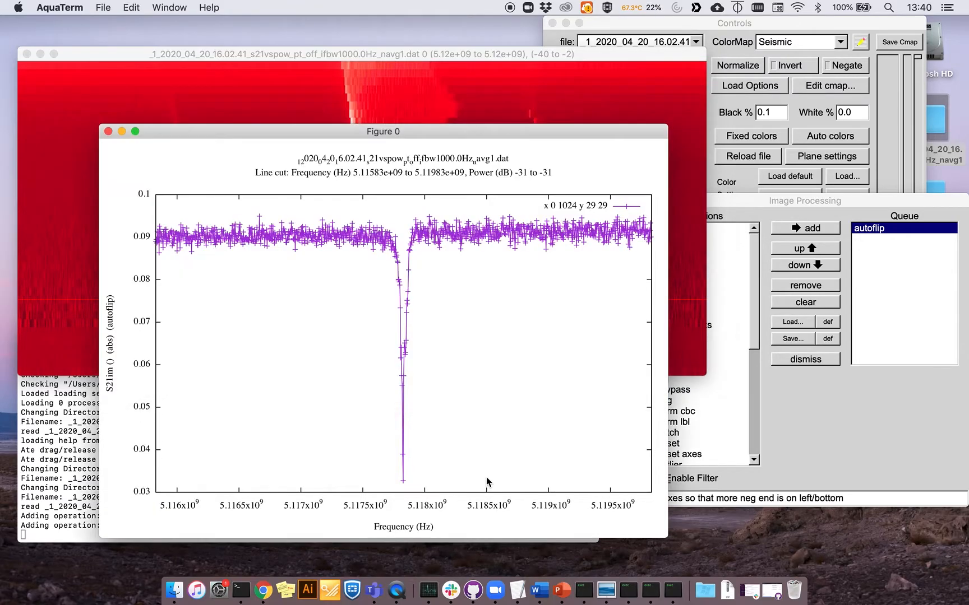
pyautogui.click(109, 131)
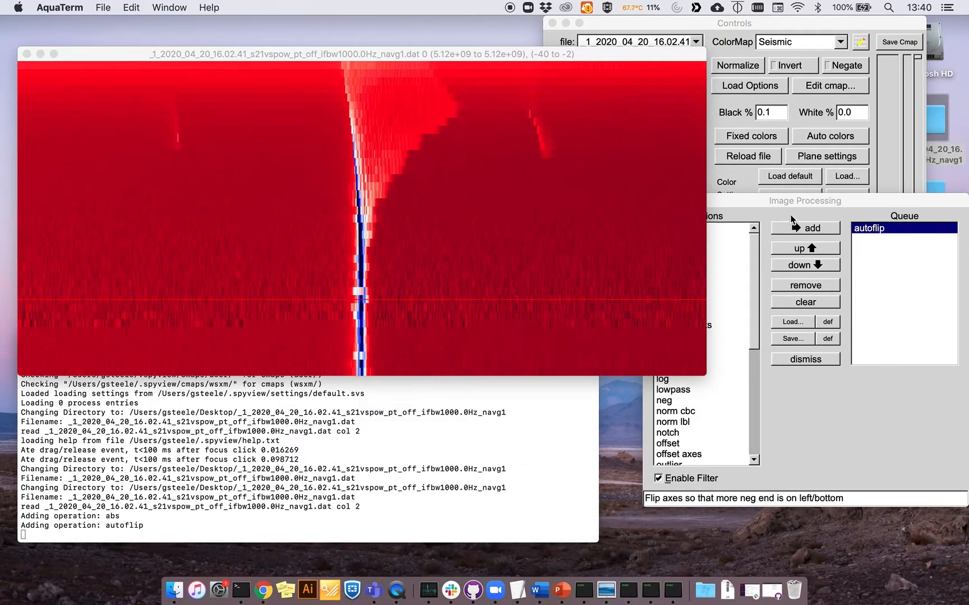
# Step: Plot a frequency line cut of the flipped heatmap at -14 dB and shrink the heatmap to half its width
pyautogui.click(792, 218)
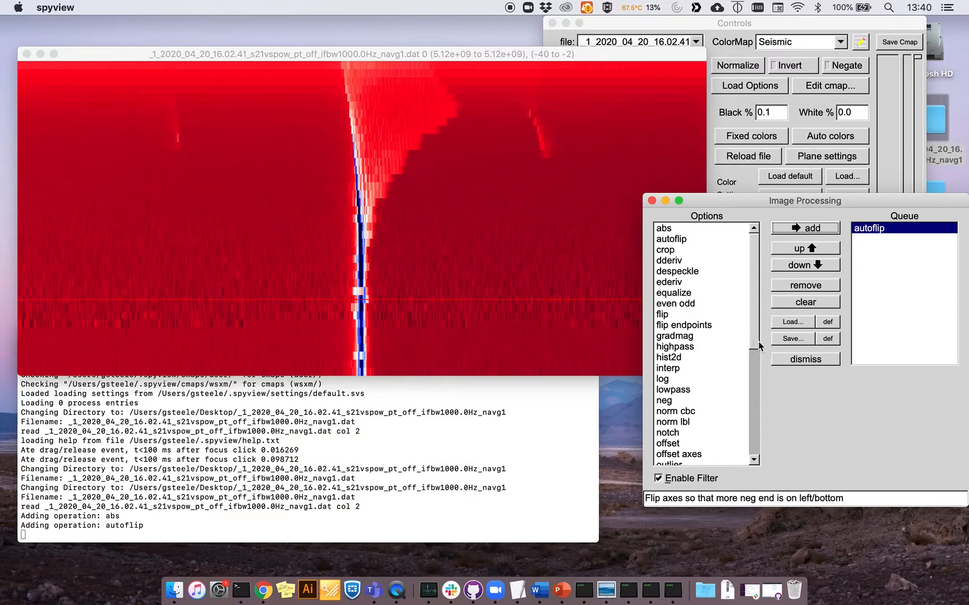
pyautogui.moveTo(249, 270); pyautogui.dragTo(234, 166)
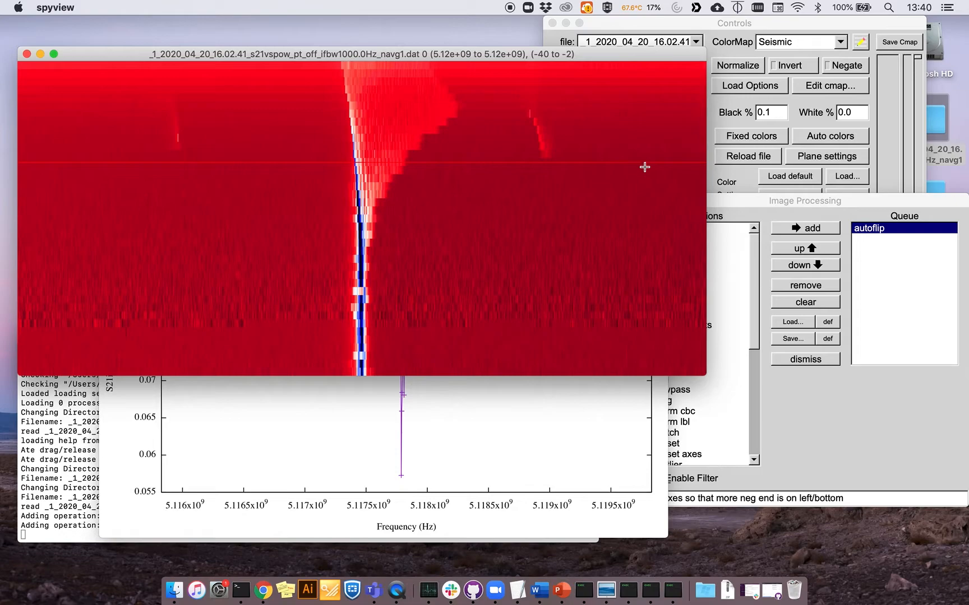
pyautogui.press('less')
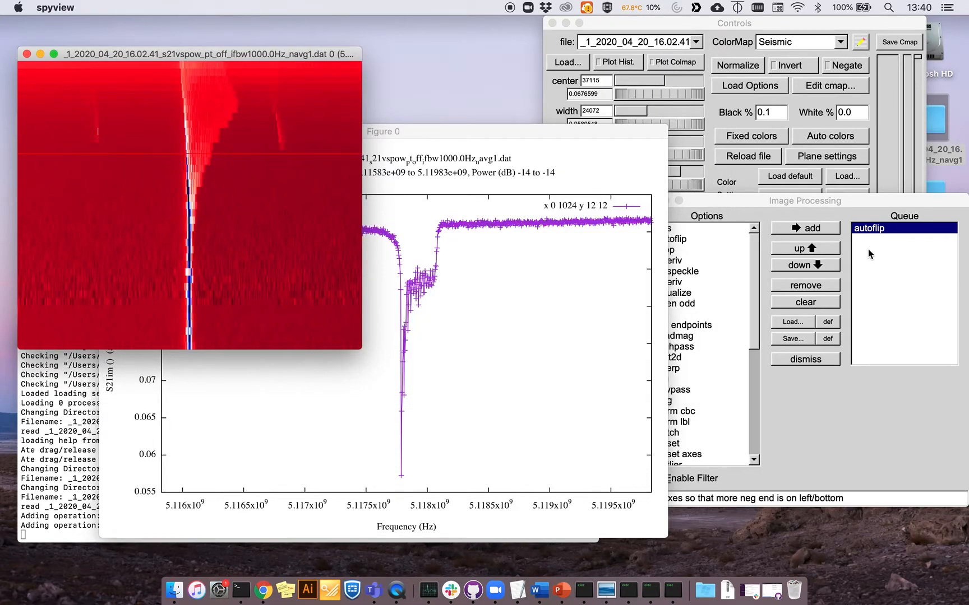
# Step: Move and enlarge the Image Processing window and select the sub lbl operation to view its parameters
pyautogui.click(816, 196)
pyautogui.scroll(-10, 702, 377)
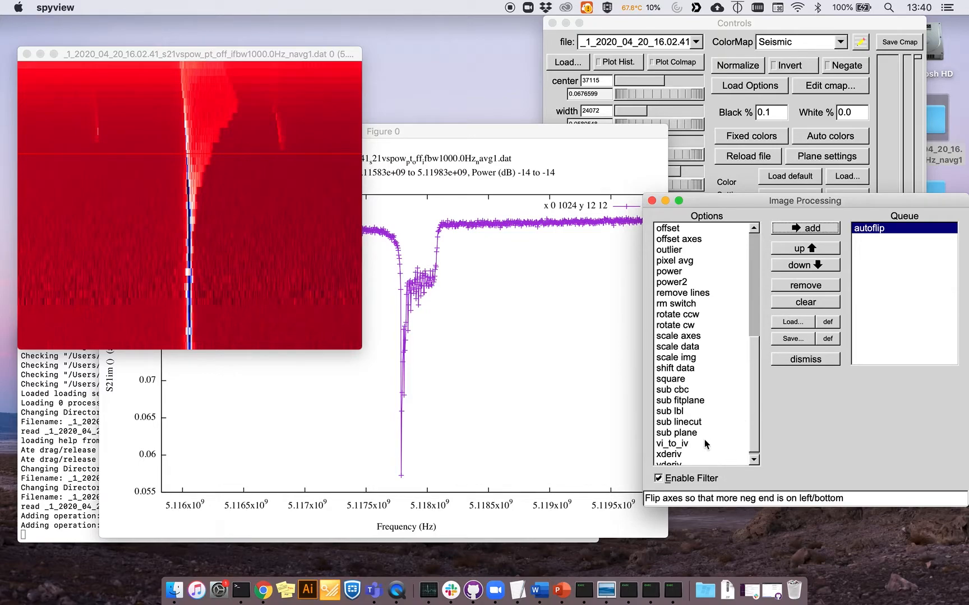
pyautogui.scroll(3, 756, 420)
pyautogui.scroll(-3, 753, 448)
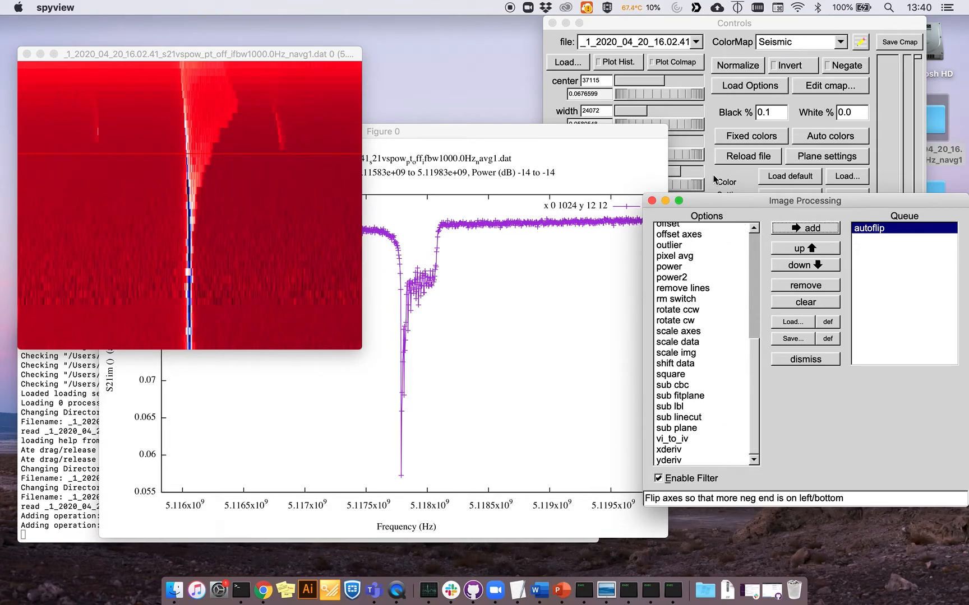
pyautogui.moveTo(729, 200); pyautogui.dragTo(570, 113)
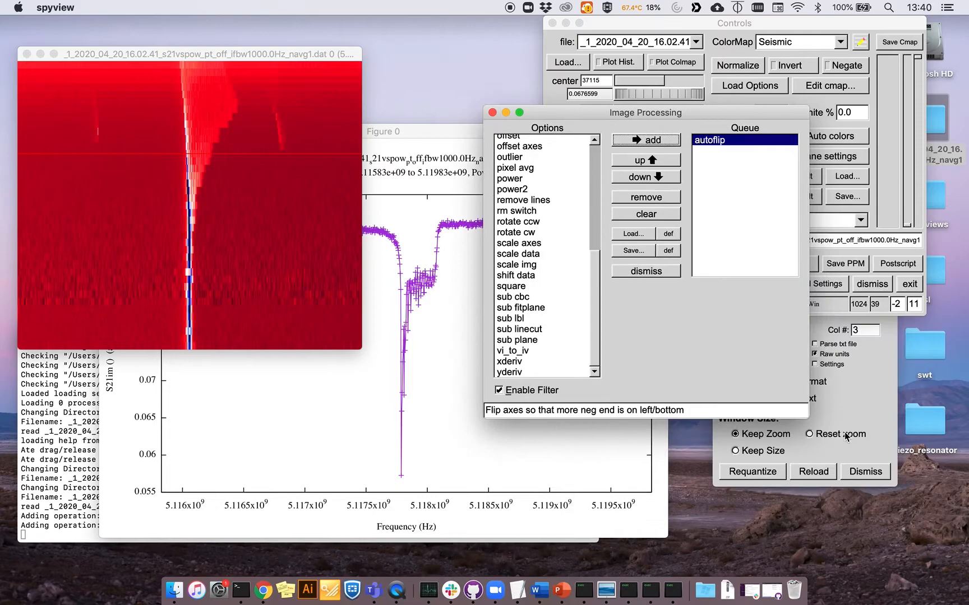
pyautogui.moveTo(803, 415); pyautogui.dragTo(878, 461)
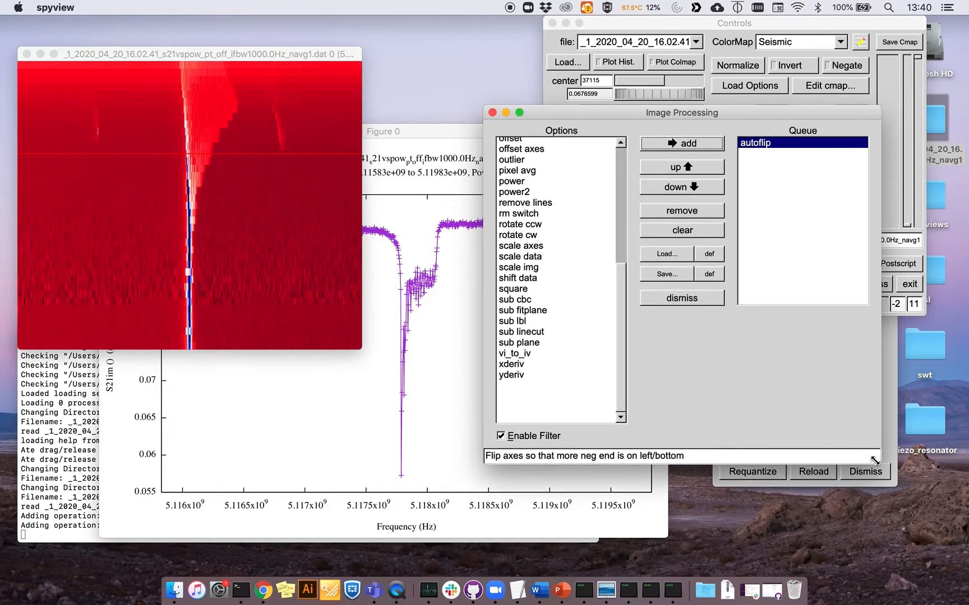
pyautogui.click(545, 325)
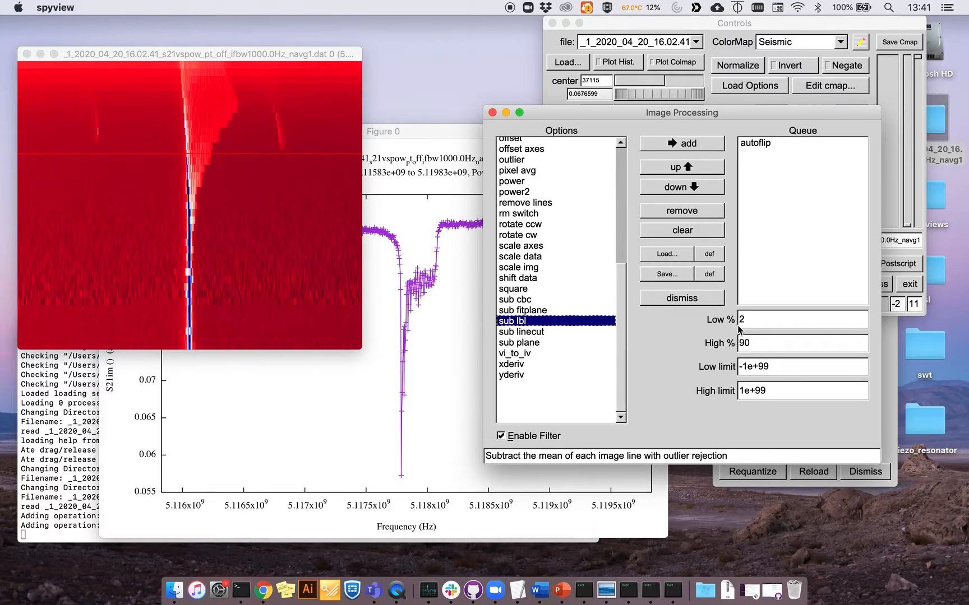
# Step: Rearrange the windows, shrinking the line cut figure so the heatmap, figure and Image Processing window can be seen together
pyautogui.moveTo(750, 113); pyautogui.dragTo(689, 159)
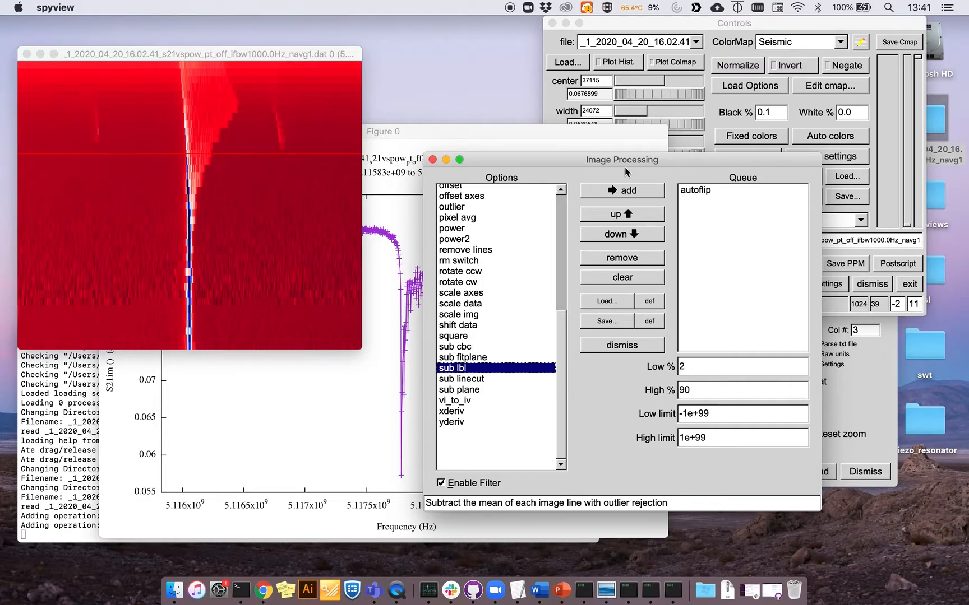
pyautogui.moveTo(624, 159); pyautogui.dragTo(731, 150)
pyautogui.click(513, 127)
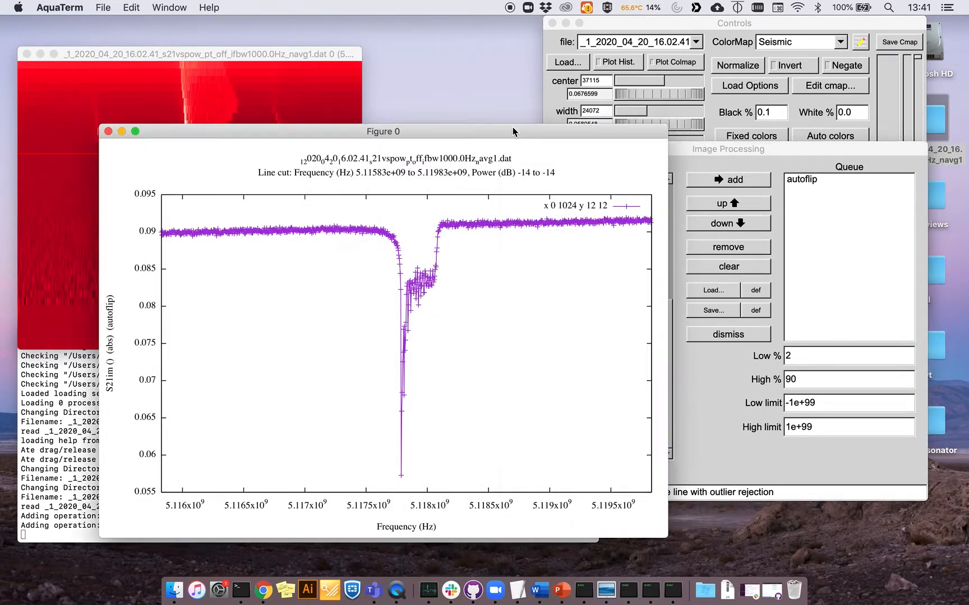
pyautogui.moveTo(526, 126); pyautogui.dragTo(519, 280)
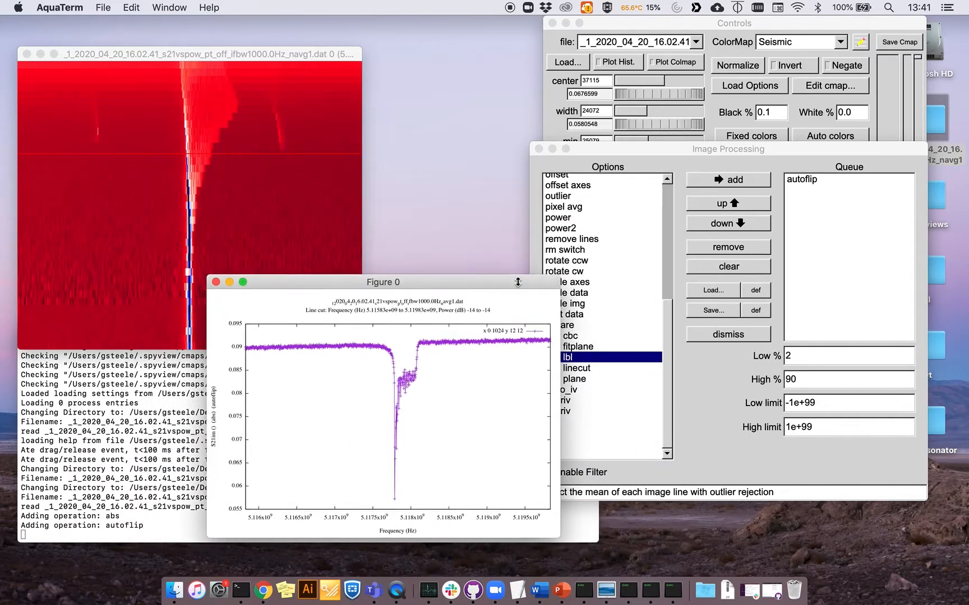
pyautogui.click(289, 56)
pyautogui.moveTo(288, 56); pyautogui.dragTo(291, 26)
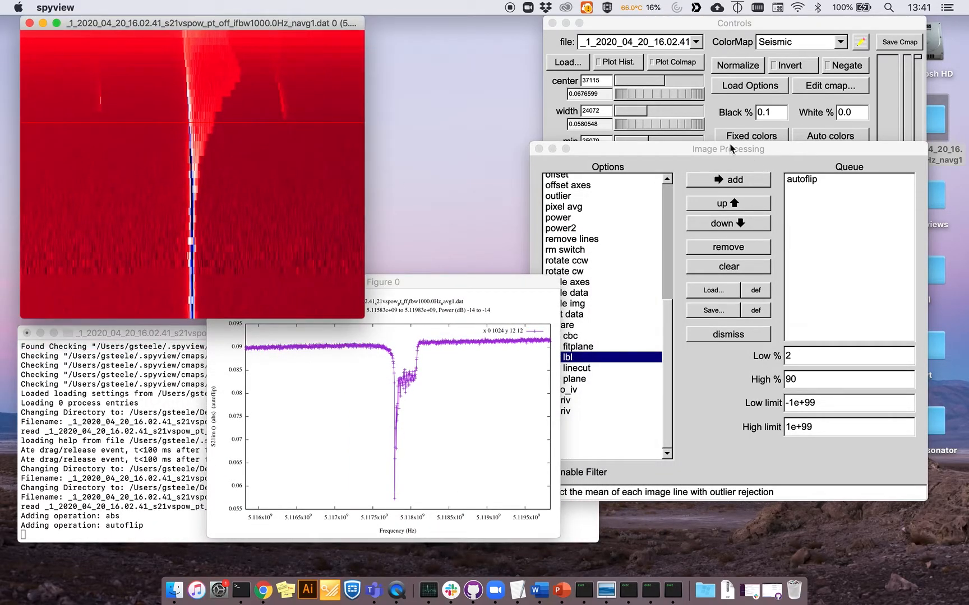
pyautogui.moveTo(730, 144); pyautogui.dragTo(681, 93)
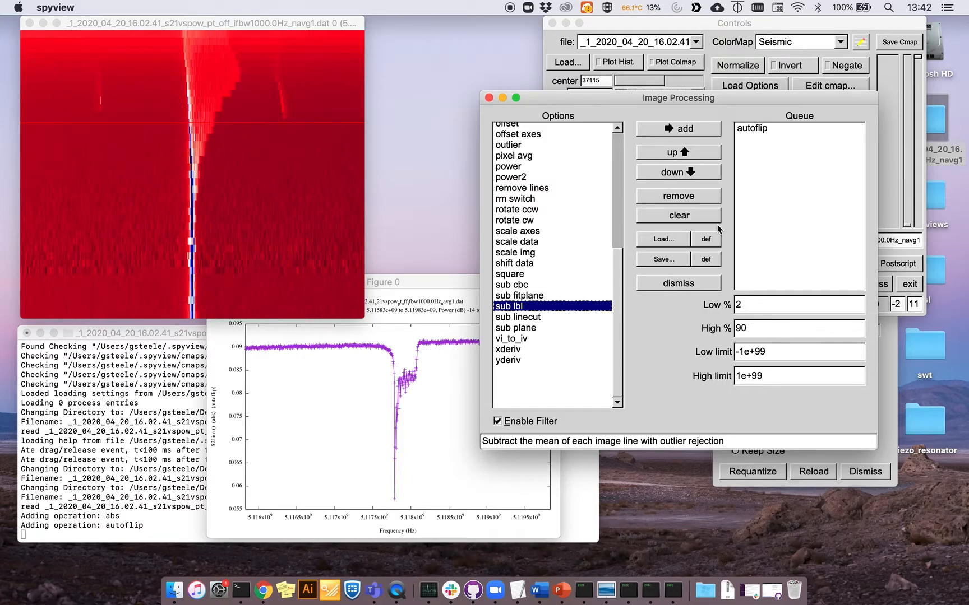
# Step: Set the sub lbl Low % to 90 and High % to 2 and add the operation to the queue
pyautogui.doubleClick(751, 304)
pyautogui.write('90')
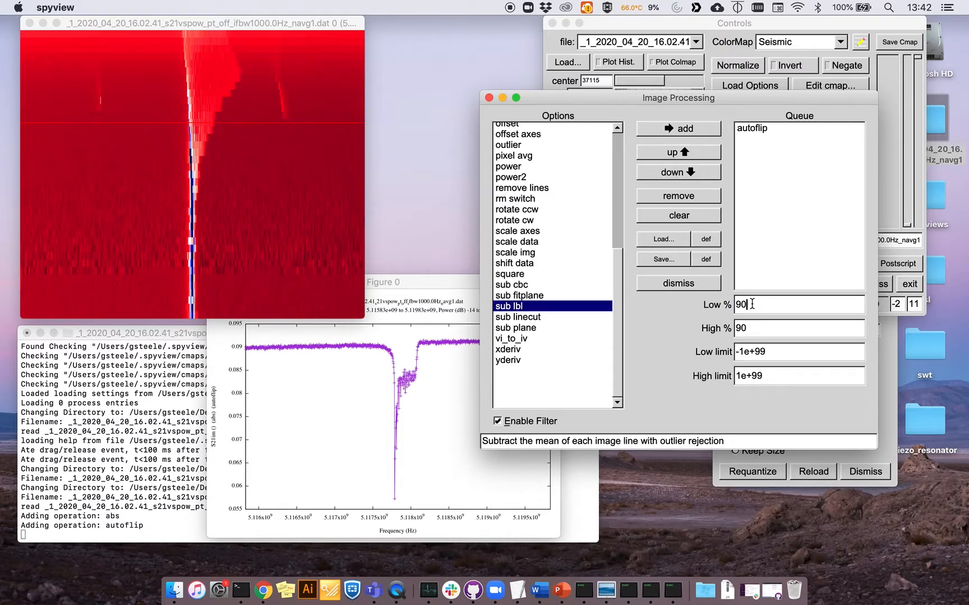
pyautogui.doubleClick(757, 333)
pyautogui.write('2')
pyautogui.click(709, 132)
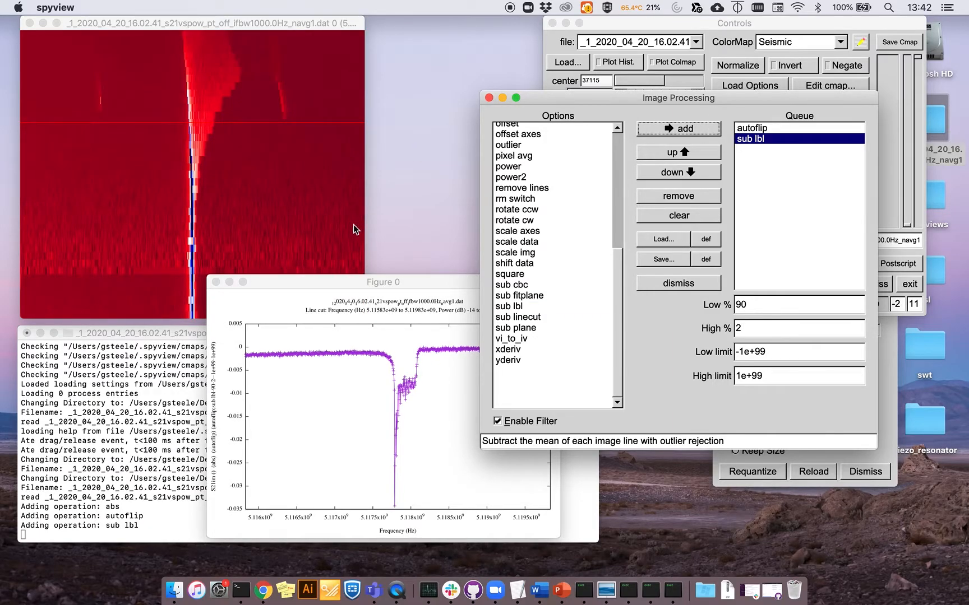
# Step: Plot a frequency line cut of the heatmap at -21 dB, followed by power line cuts at 5.11946e+09 and 5.11928e+09 Hz
pyautogui.click(264, 27)
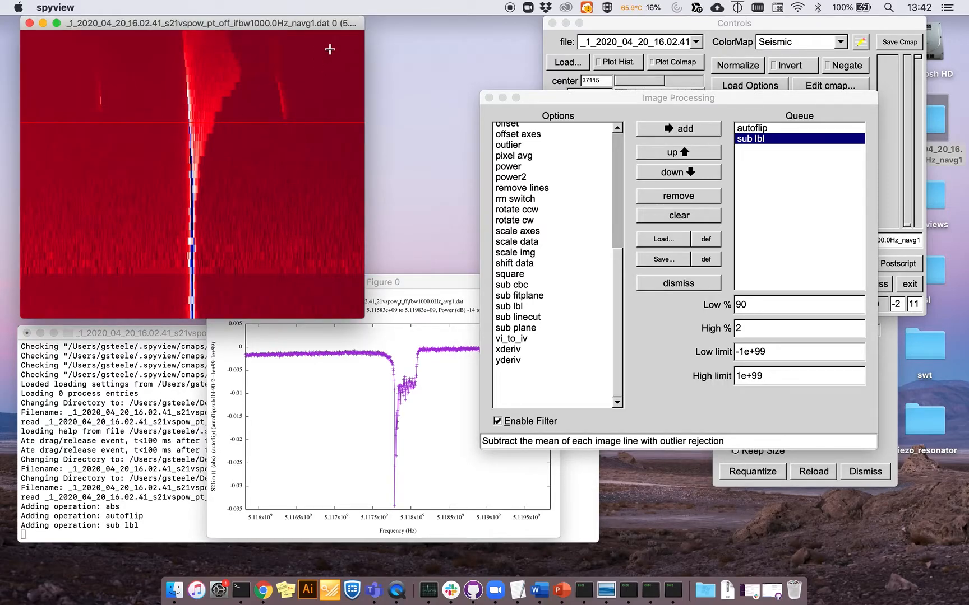
pyautogui.click(333, 177)
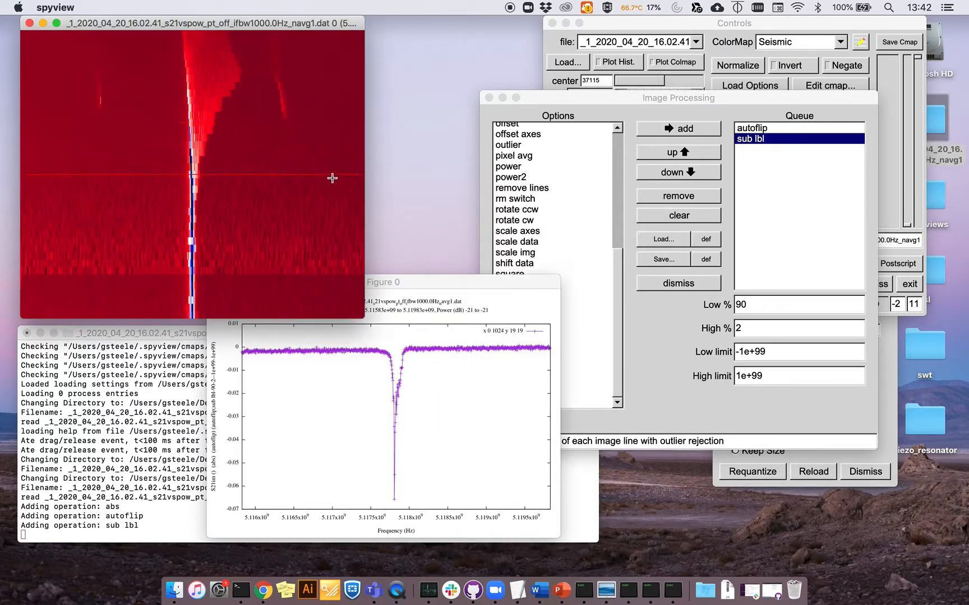
pyautogui.rightClick(333, 176)
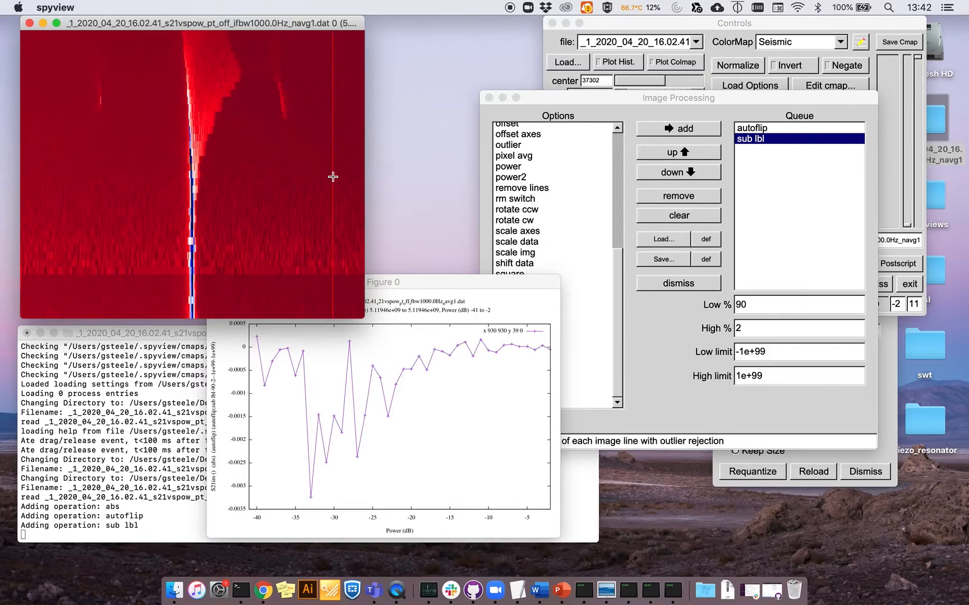
pyautogui.moveTo(333, 176); pyautogui.dragTo(314, 178)
# Step: Add the xderiv operation to the image processing queue and disable its filter
pyautogui.click(617, 101)
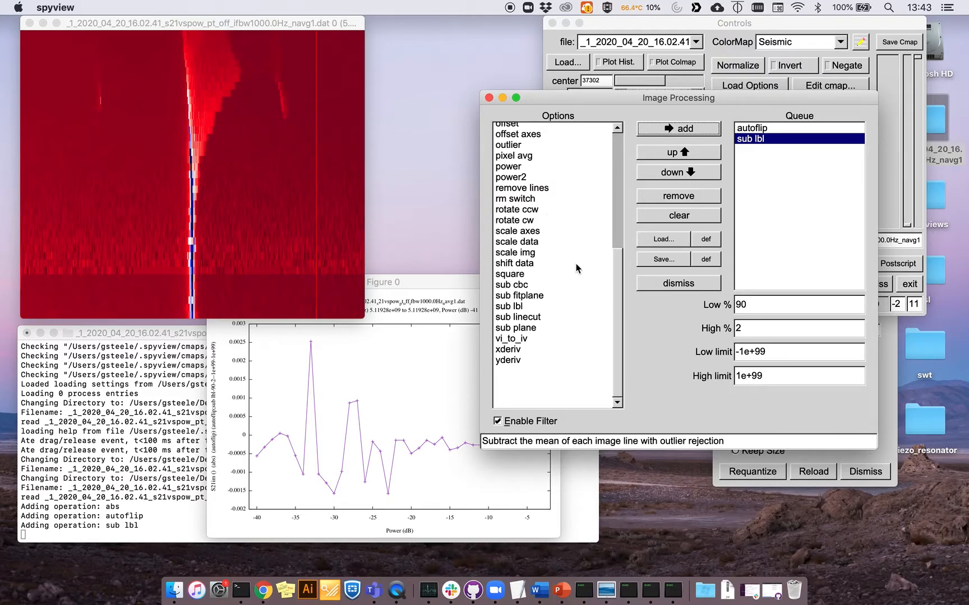
pyautogui.scroll(5, 576, 268)
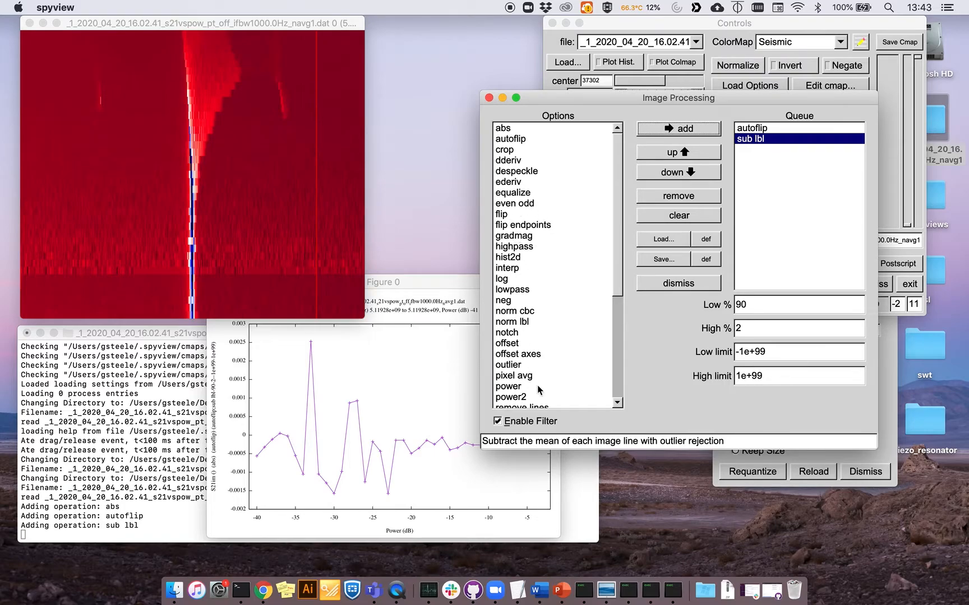
pyautogui.scroll(-3, 538, 388)
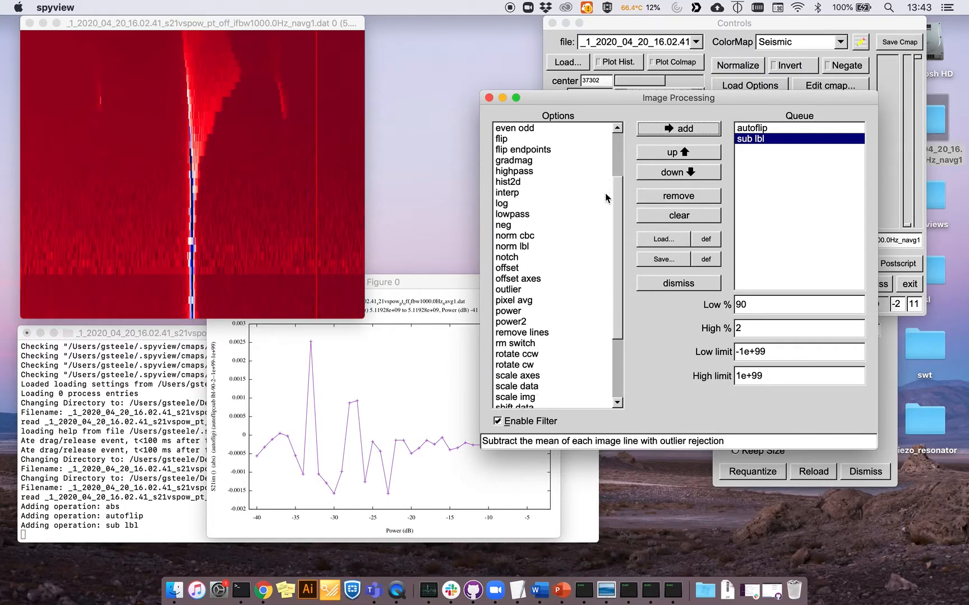
pyautogui.scroll(-3, 597, 215)
pyautogui.scroll(1, 547, 330)
pyautogui.scroll(-2, 548, 325)
pyautogui.scroll(4, 549, 325)
pyautogui.scroll(-4, 549, 325)
pyautogui.click(526, 392)
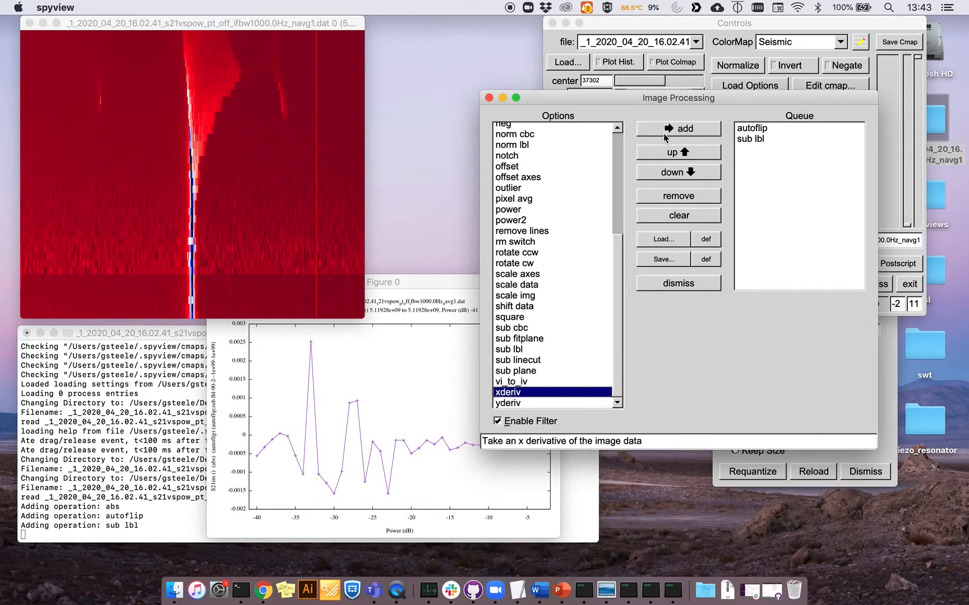
pyautogui.click(666, 134)
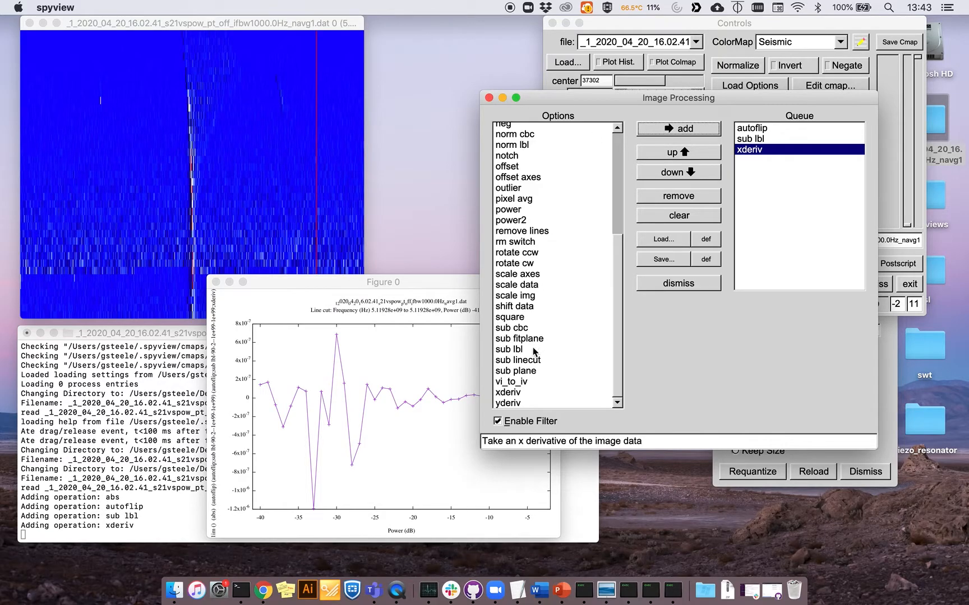
pyautogui.click(530, 426)
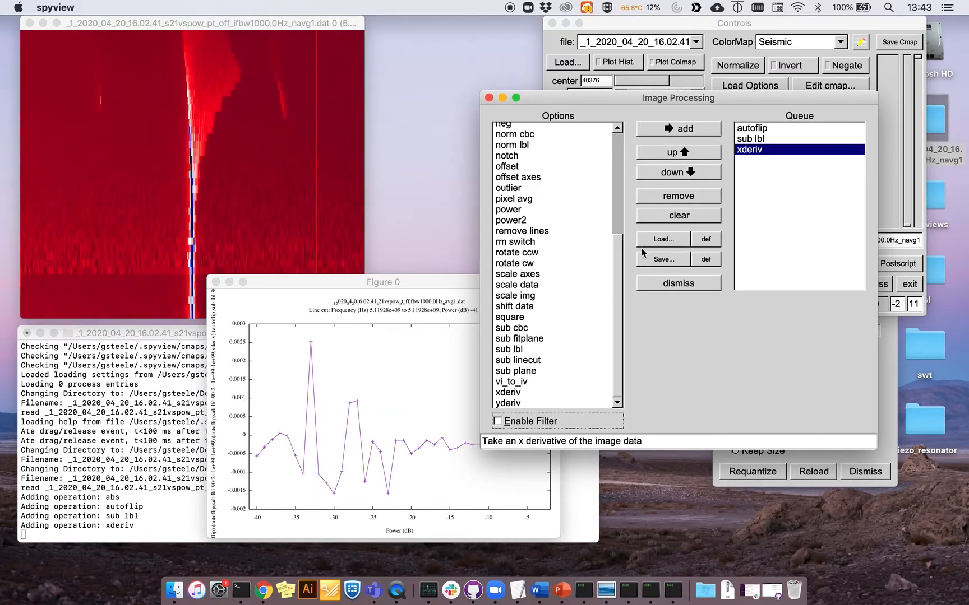
# Step: Plot a power line cut at 5.11907e+09 Hz and add a Gaussian lowpass with X and Y widths of 3 to the queue
pyautogui.scroll(5, 619, 286)
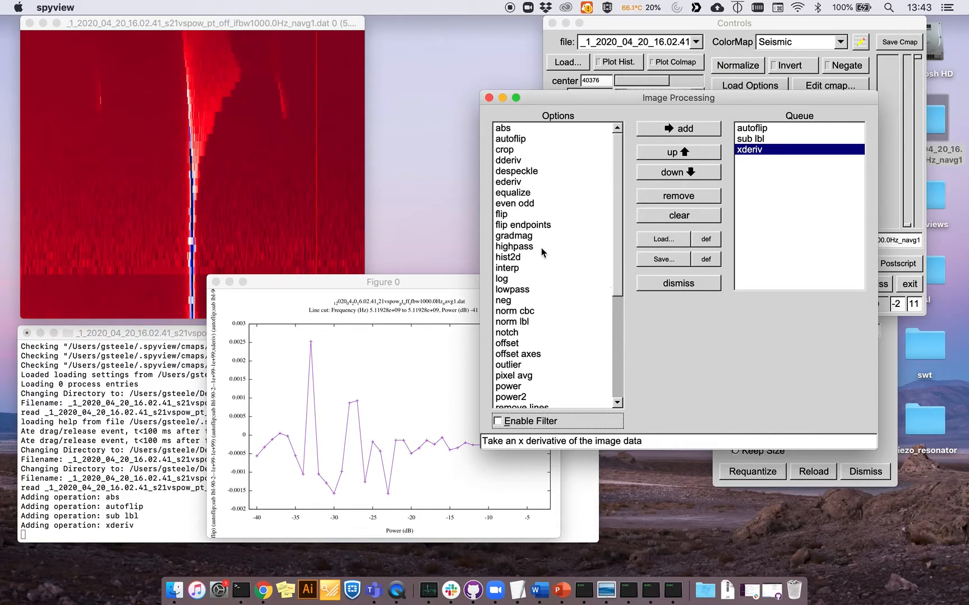
pyautogui.click(513, 289)
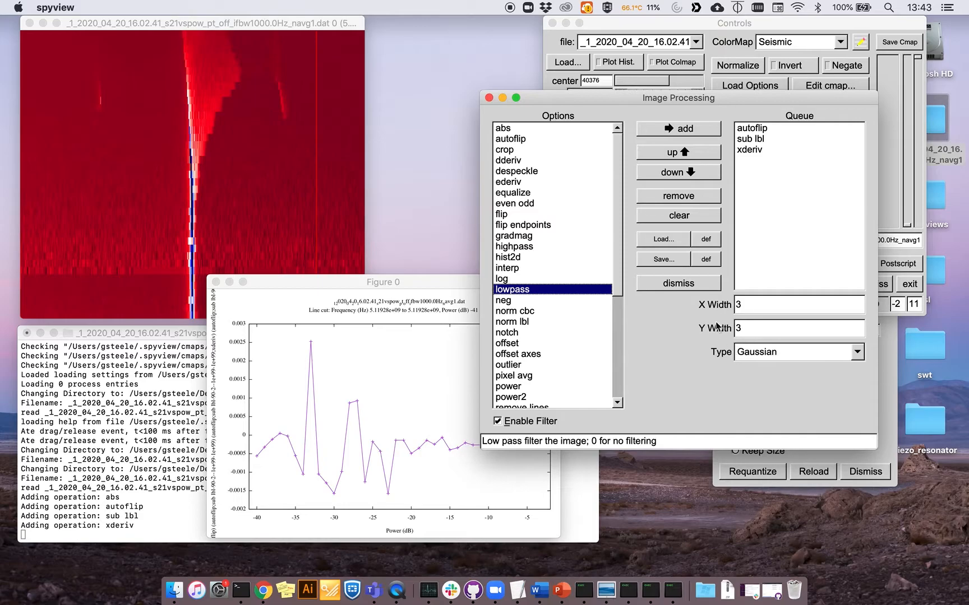
pyautogui.click(777, 362)
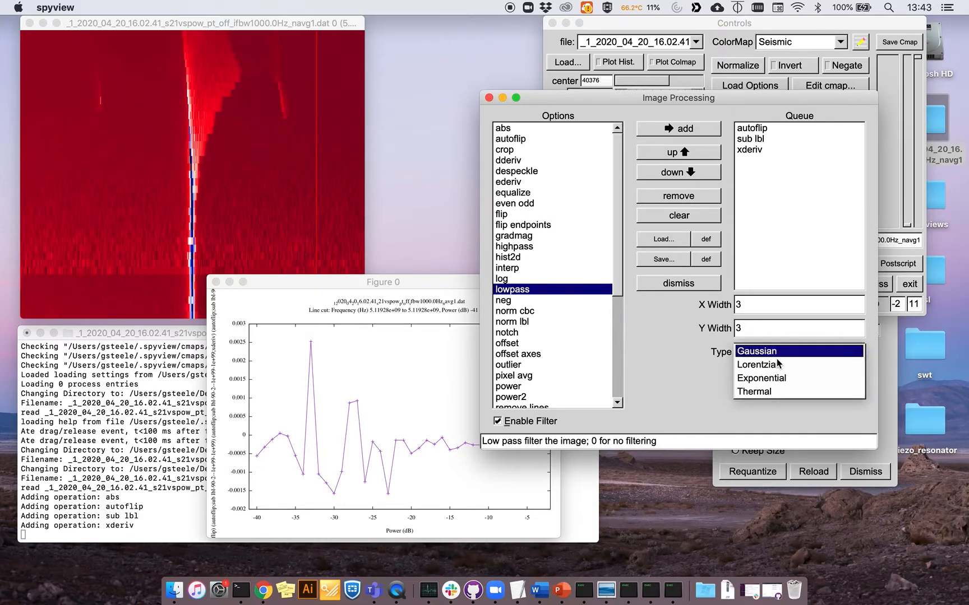
pyautogui.click(684, 368)
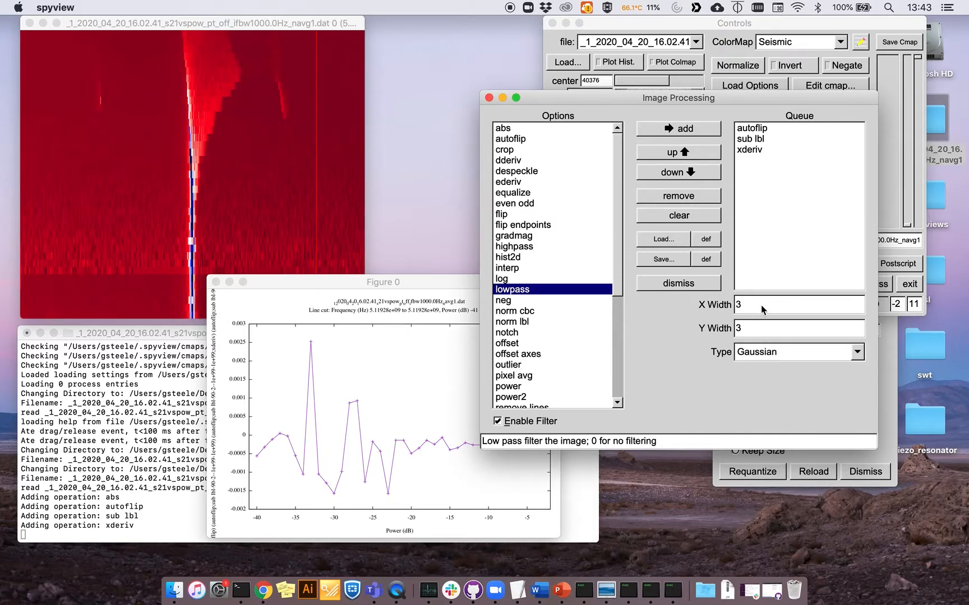
pyautogui.click(299, 162)
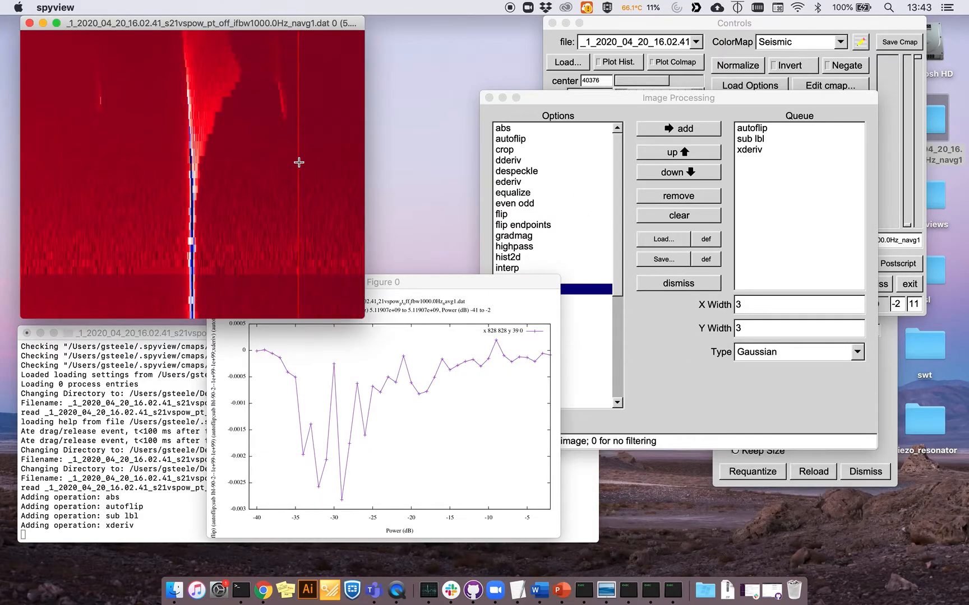
pyautogui.click(709, 129)
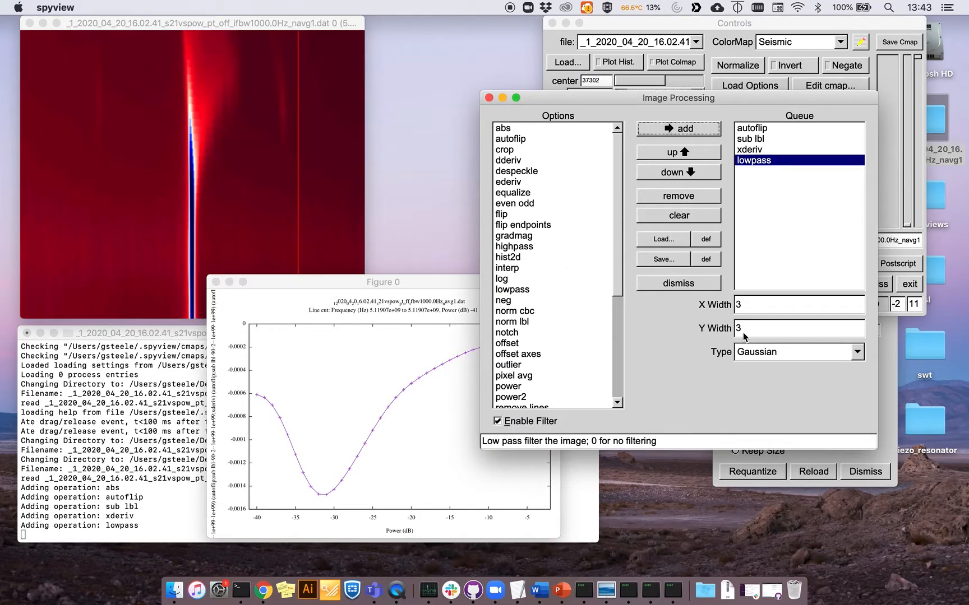
# Step: Set the lowpass Y width to 1 and then to 0
pyautogui.click(772, 308)
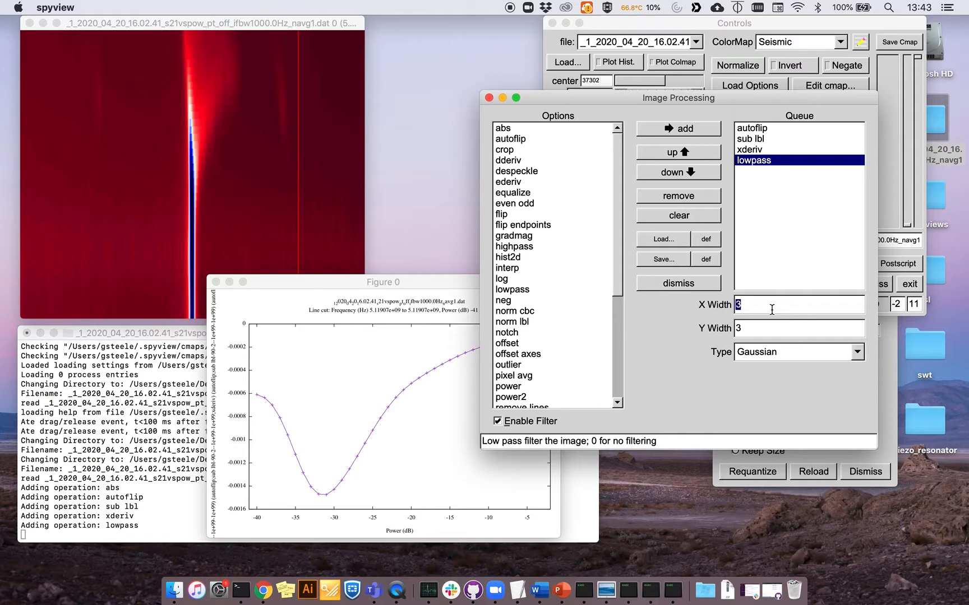
pyautogui.doubleClick(769, 326)
pyautogui.write('1')
pyautogui.press('Return')
pyautogui.doubleClick(765, 330)
pyautogui.write('0')
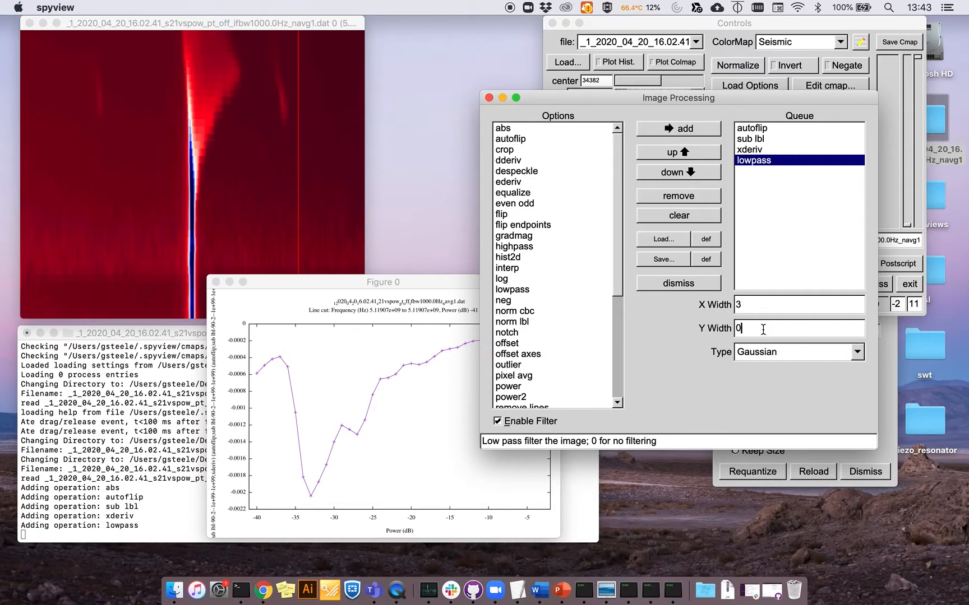
pyautogui.press('Return')
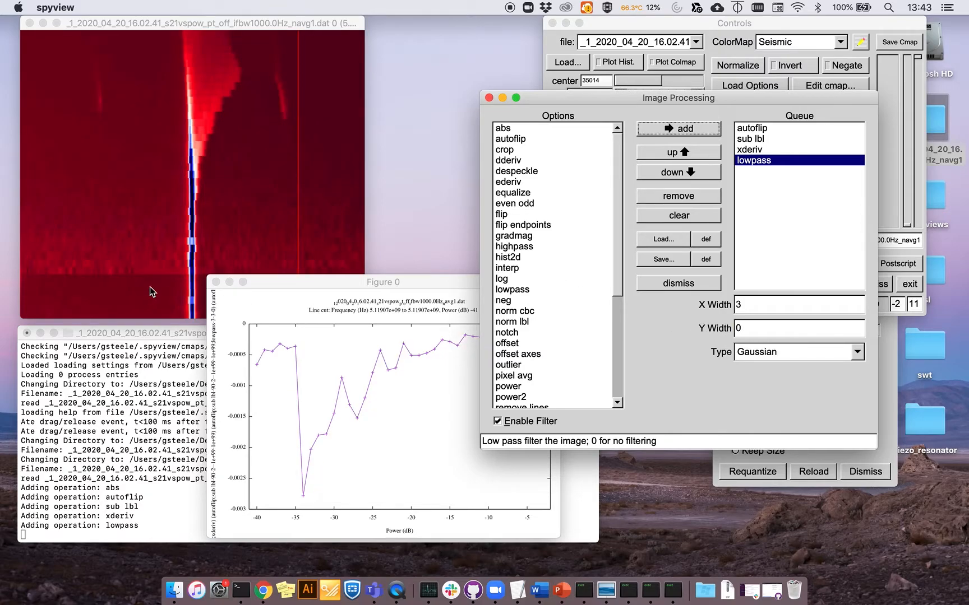
# Step: Plot a power line cut at 5.11807e+09 Hz and set the lowpass X width to 1
pyautogui.click(215, 199)
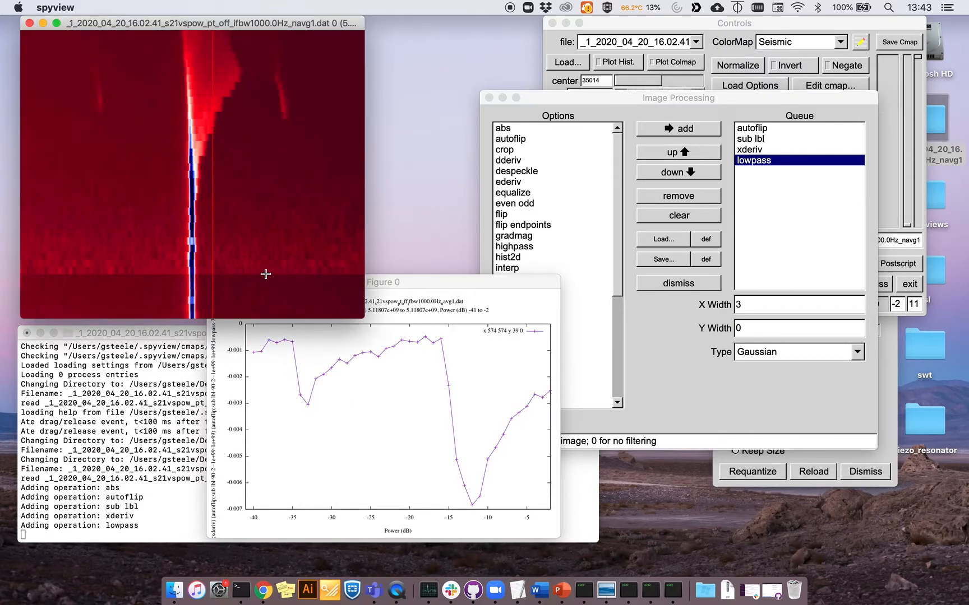
pyautogui.doubleClick(756, 305)
pyautogui.write('1')
pyautogui.press('Tab')
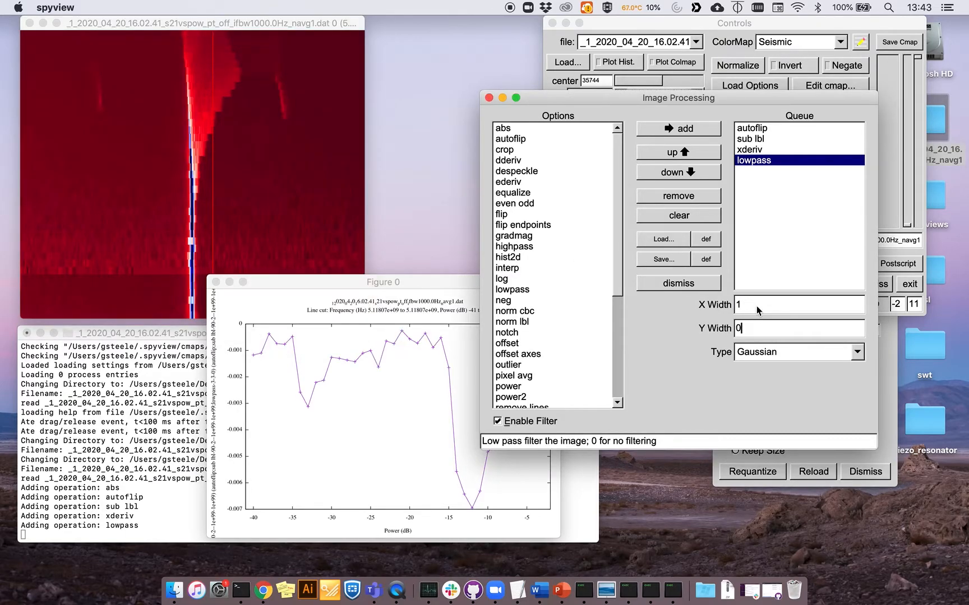
# Step: Set the lowpass X width to 0.5 and disable the lowpass filter
pyautogui.doubleClick(758, 297)
pyautogui.write('0.5')
pyautogui.press('Tab')
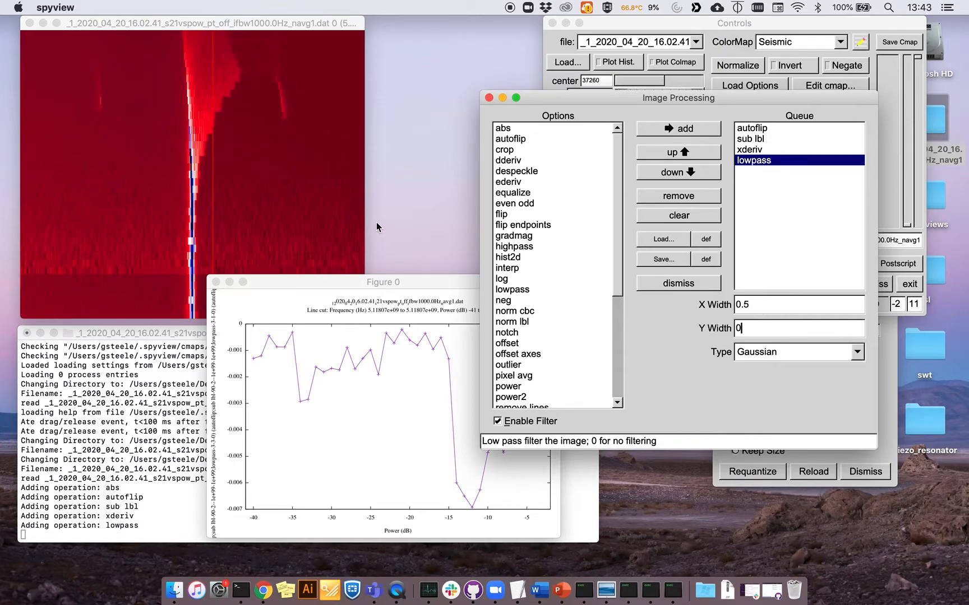
pyautogui.click(269, 30)
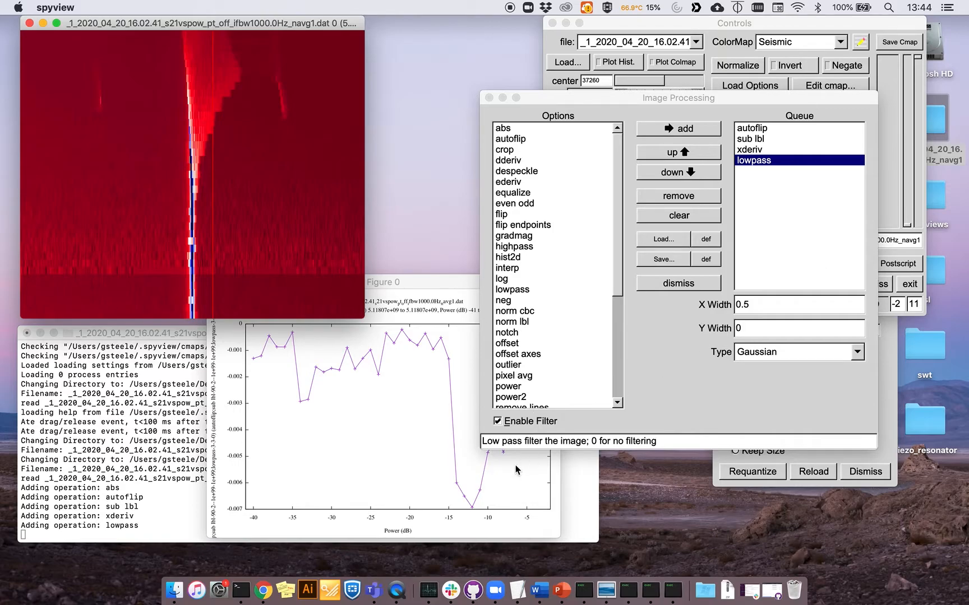
pyautogui.click(540, 429)
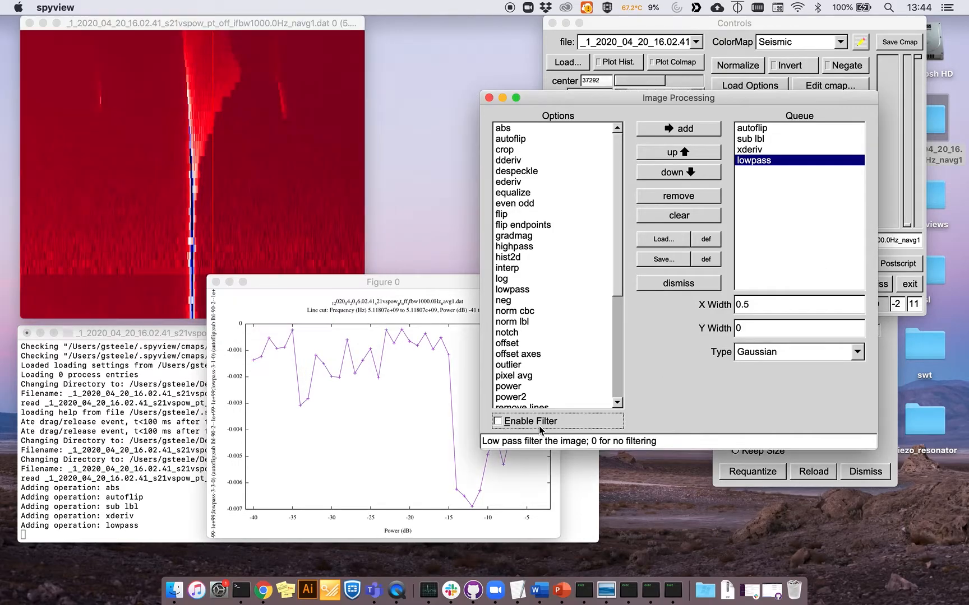
# Step: Toggle the lowpass filter on and off repeatedly to compare the power line cut and heatmap, leaving it enabled
pyautogui.click(540, 430)
pyautogui.click(540, 430)
pyautogui.click(540, 430)
pyautogui.click(540, 430)
pyautogui.click(540, 430)
pyautogui.click(539, 429)
pyautogui.click(540, 430)
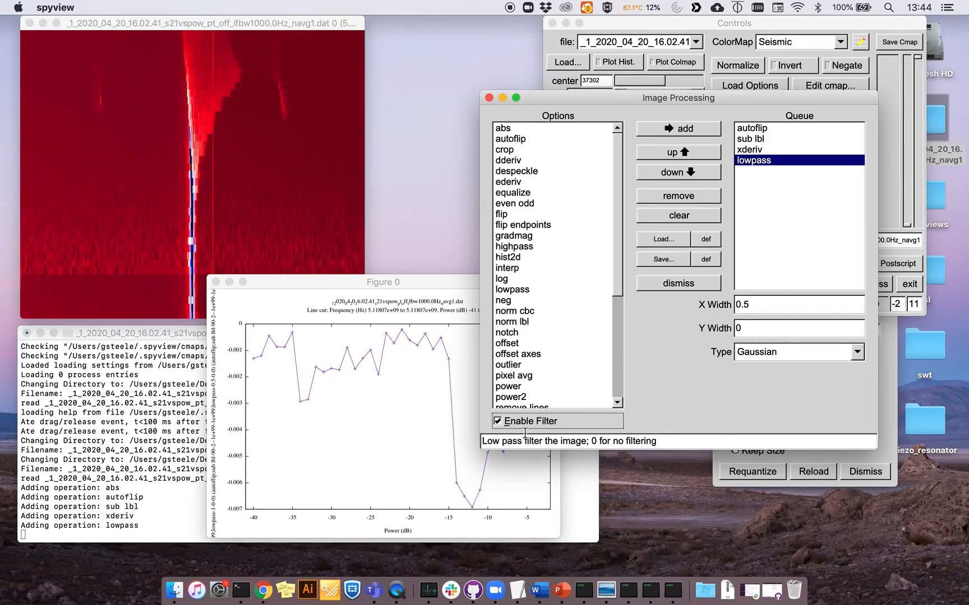
pyautogui.click(532, 429)
pyautogui.click(532, 429)
pyautogui.click(532, 429)
pyautogui.click(531, 429)
pyautogui.click(532, 429)
pyautogui.click(532, 429)
pyautogui.click(532, 429)
pyautogui.click(531, 428)
# Step: Plot a power line cut at 5.11792e+09 Hz, followed by a frequency line cut at -28 dB power
pyautogui.click(200, 226)
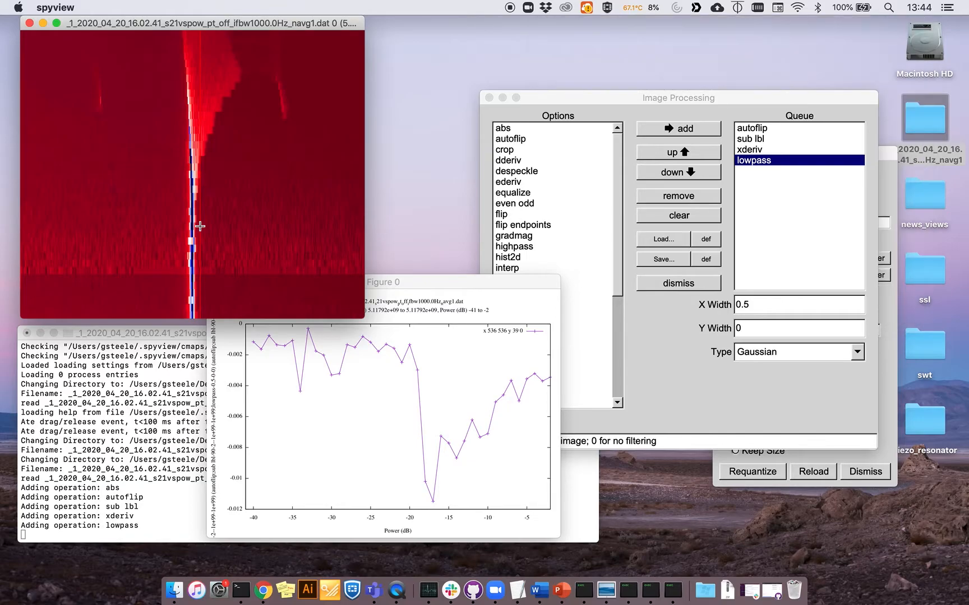
pyautogui.rightClick(200, 226)
pyautogui.rightClick(200, 226)
pyautogui.click(200, 226)
pyautogui.click(727, 383)
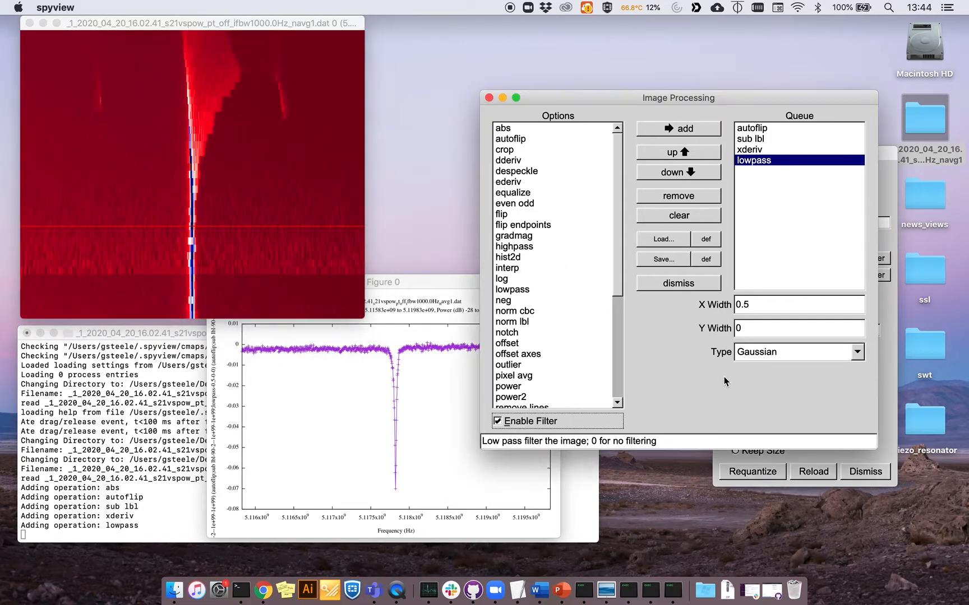
# Step: Move the Image Processing window clear of the line cut plot and toggle the lowpass filter, leaving it disabled
pyautogui.moveTo(570, 101); pyautogui.dragTo(609, 65)
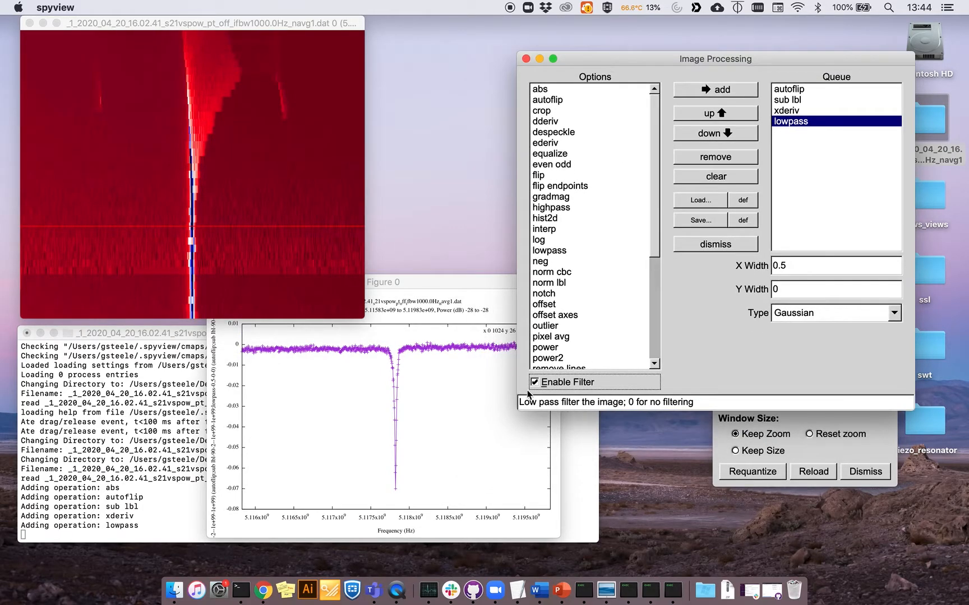
pyautogui.click(548, 384)
pyautogui.click(549, 385)
pyautogui.click(549, 383)
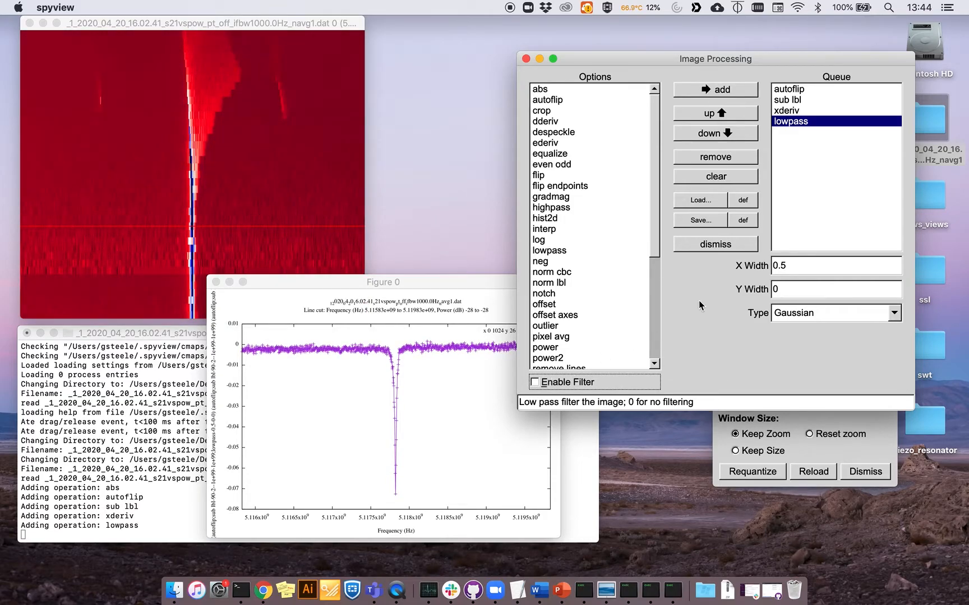
# Step: Set the lowpass X width to 2, then enable and disable the filter to compare its effect on the frequency cut
pyautogui.doubleClick(798, 270)
pyautogui.write('2')
pyautogui.press('Tab')
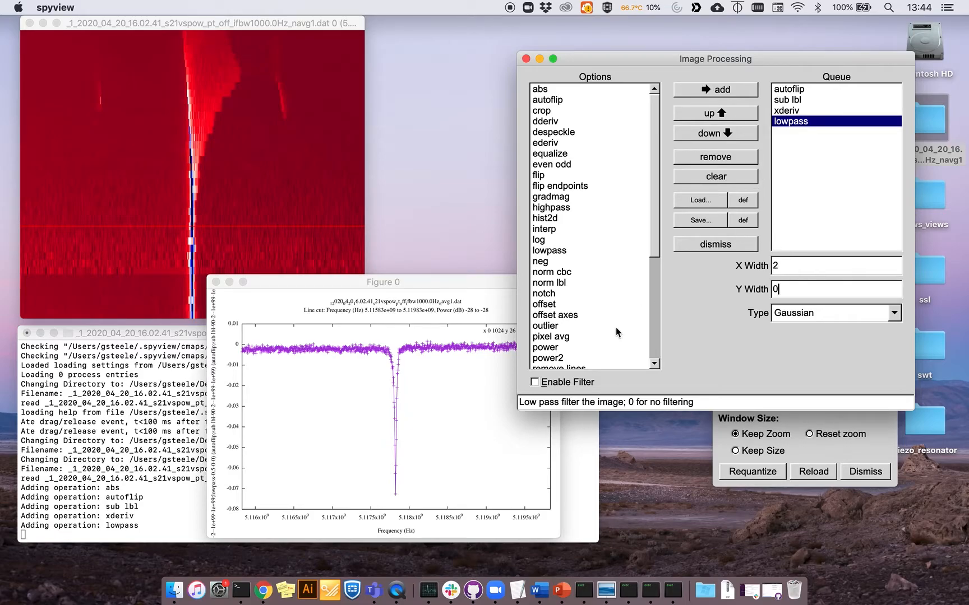
pyautogui.click(561, 383)
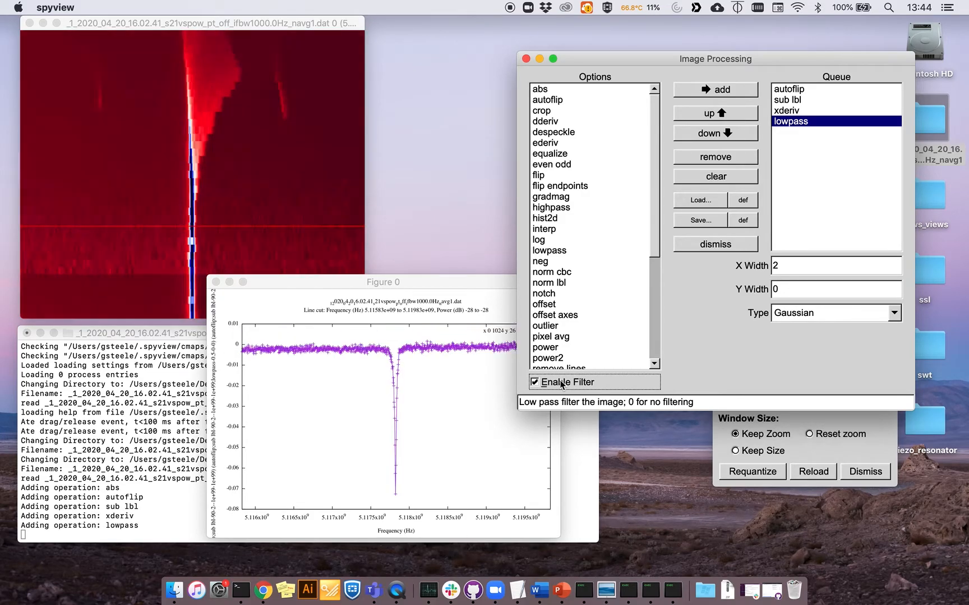
pyautogui.click(589, 386)
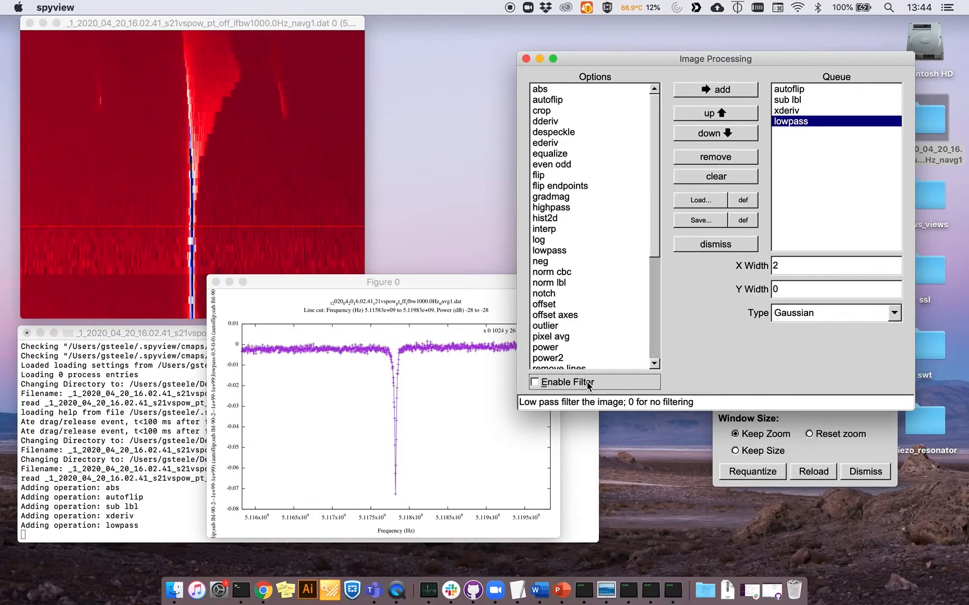
# Step: Set the lowpass X width to 1
pyautogui.click(785, 263)
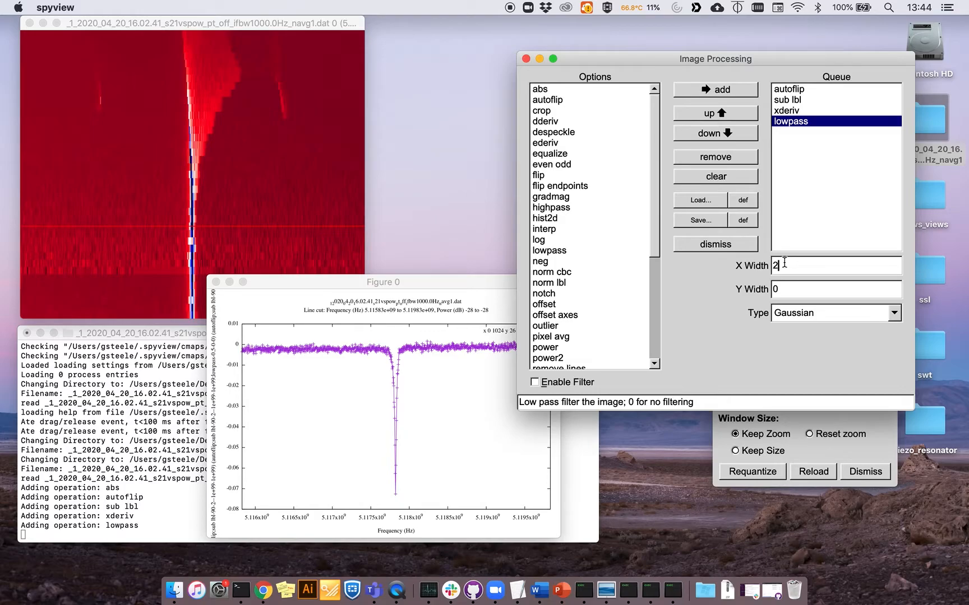
pyautogui.press('BackSpace')
pyautogui.write('1')
pyautogui.press('Tab')
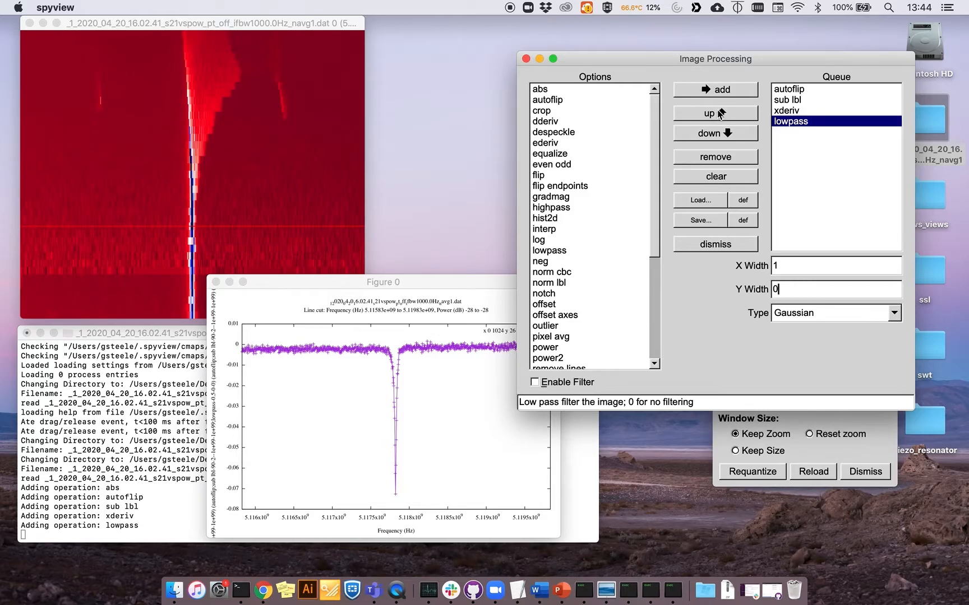
# Step: Place lowpass before xderiv in the processing queue and enable the filter
pyautogui.click(720, 113)
pyautogui.click(721, 133)
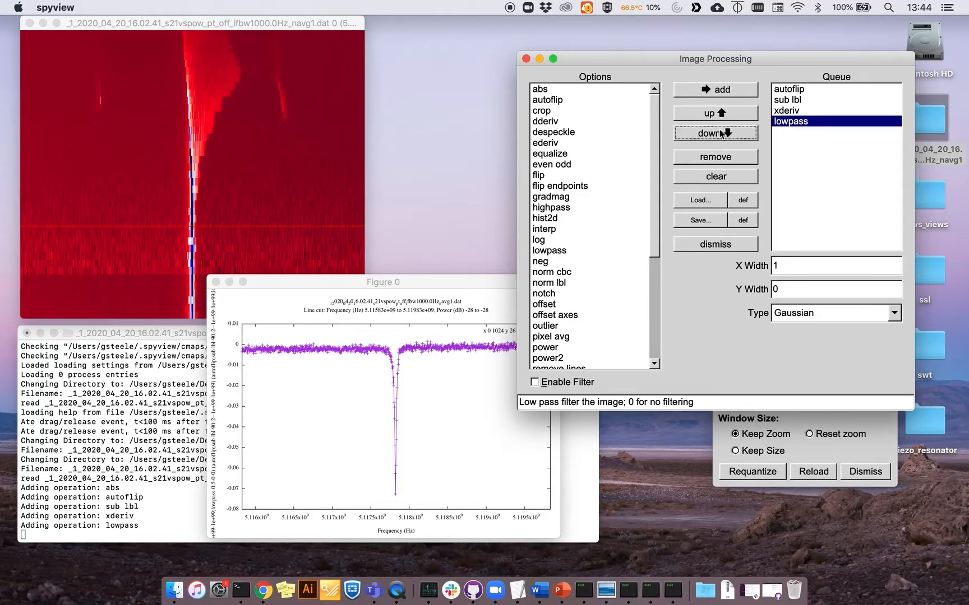
pyautogui.click(723, 115)
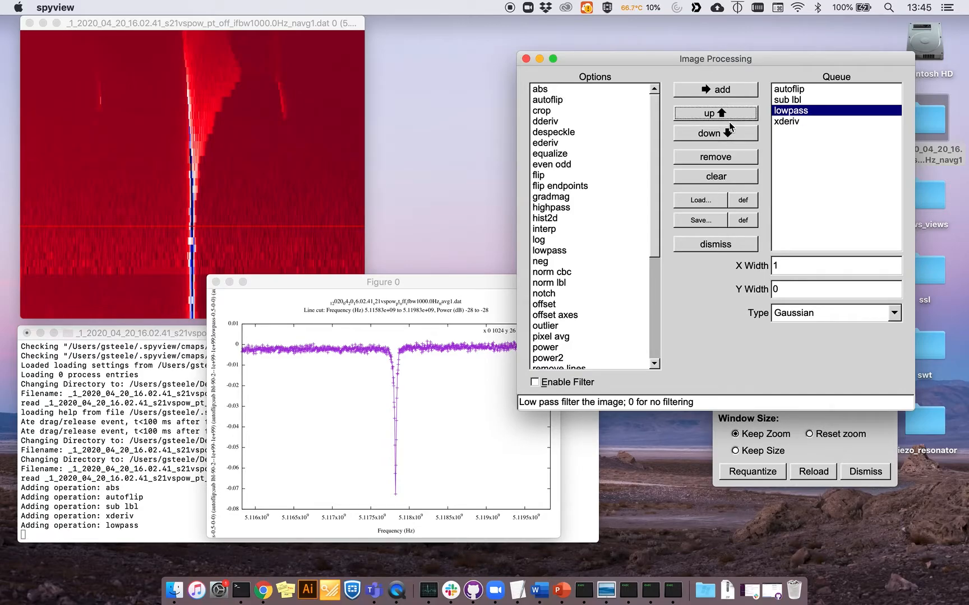
pyautogui.click(730, 118)
pyautogui.click(734, 133)
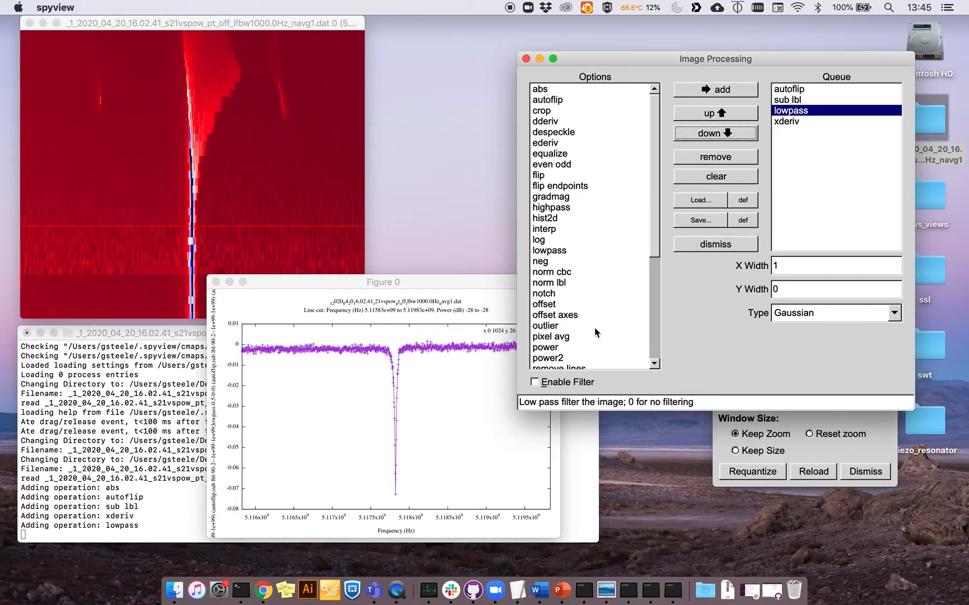
pyautogui.click(569, 385)
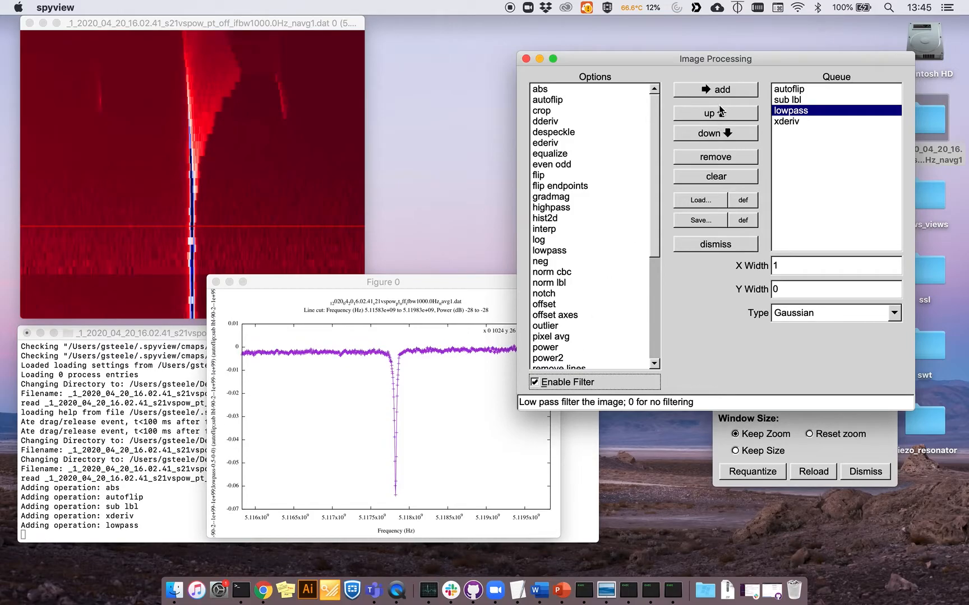
# Step: Reorder lowpass around xderiv and sub lbl to compare the line cut, returning it to between sub lbl and xderiv
pyautogui.click(721, 132)
pyautogui.click(722, 114)
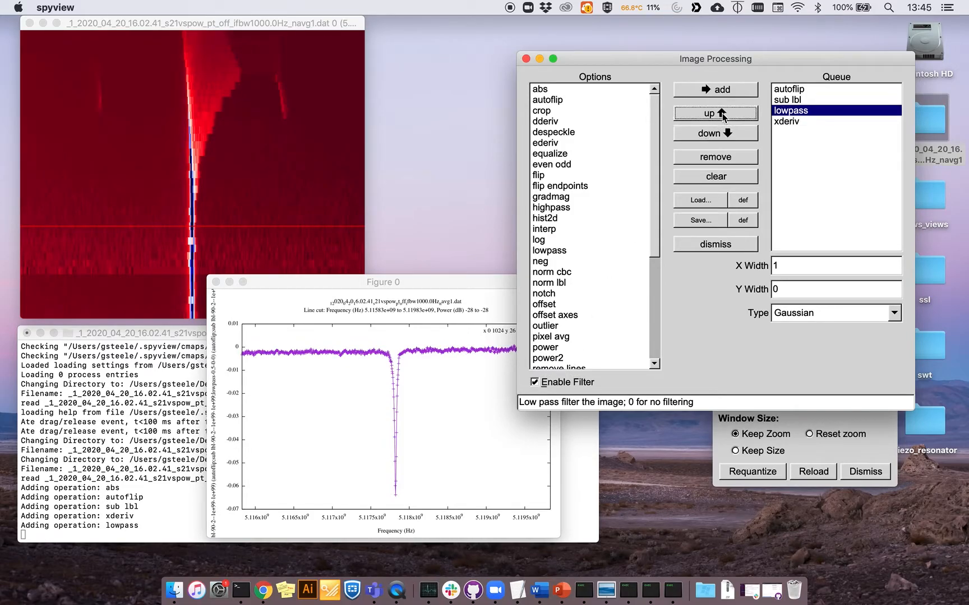
pyautogui.click(722, 133)
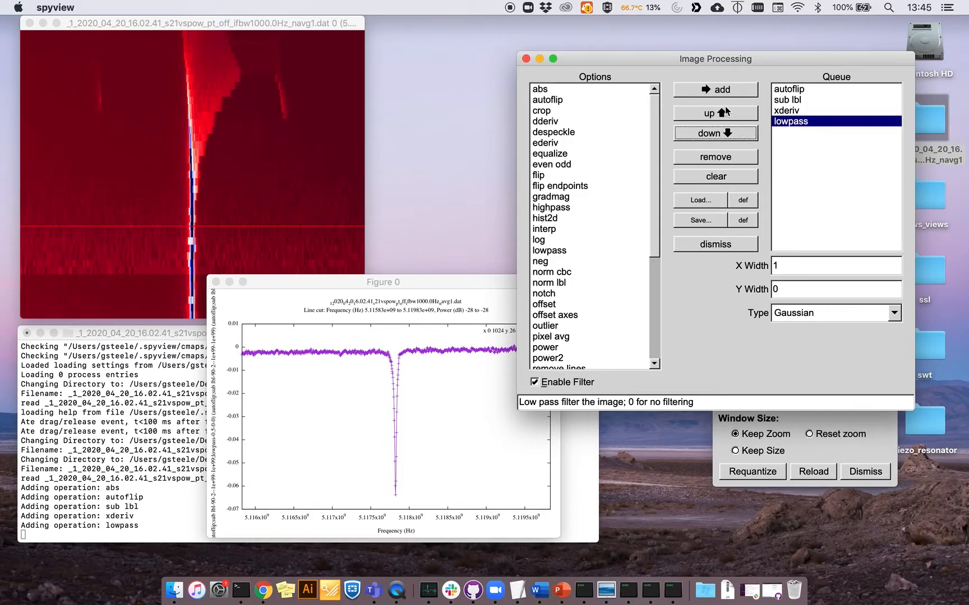
pyautogui.click(725, 110)
pyautogui.click(725, 110)
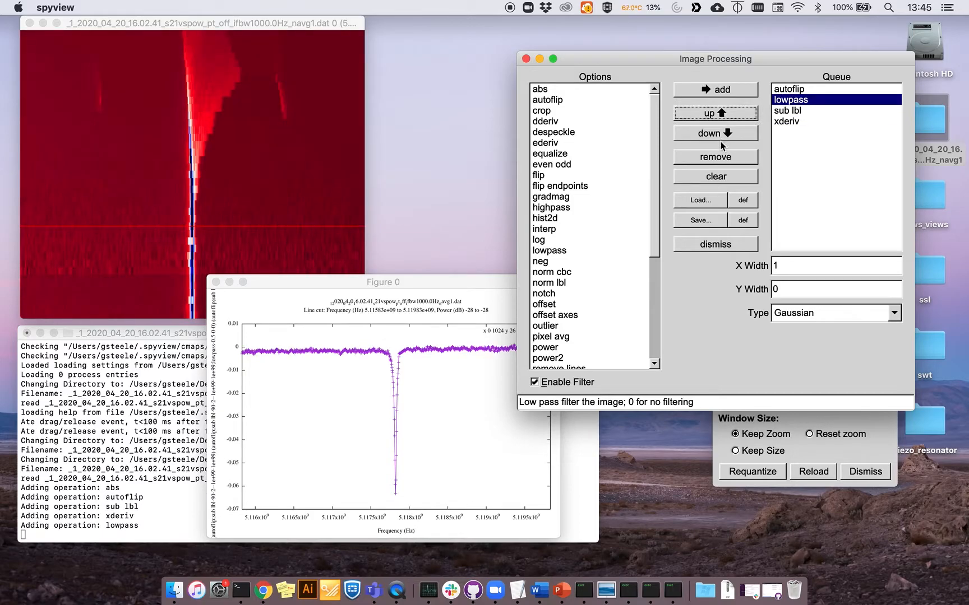
pyautogui.click(721, 135)
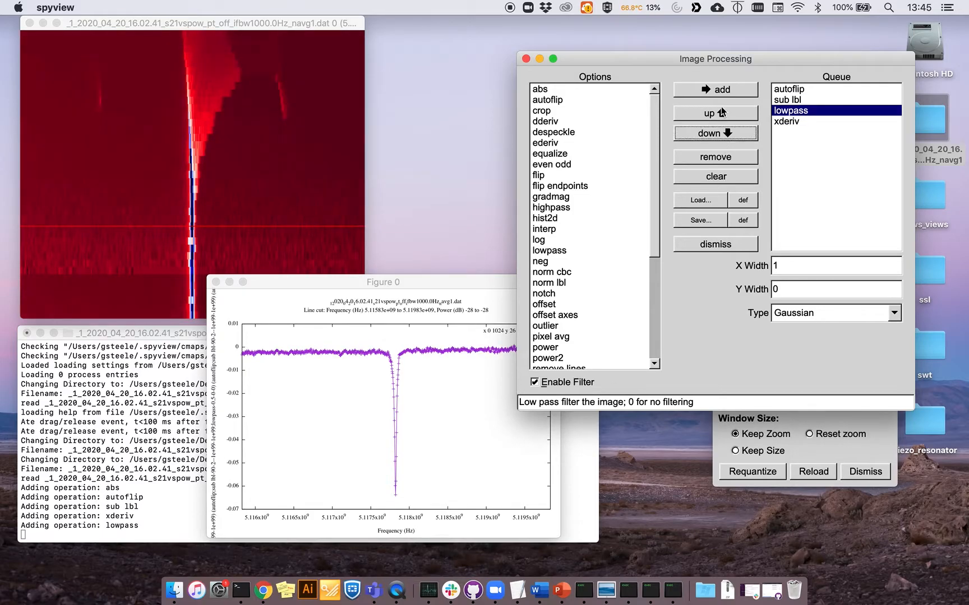
pyautogui.click(722, 111)
pyautogui.click(722, 133)
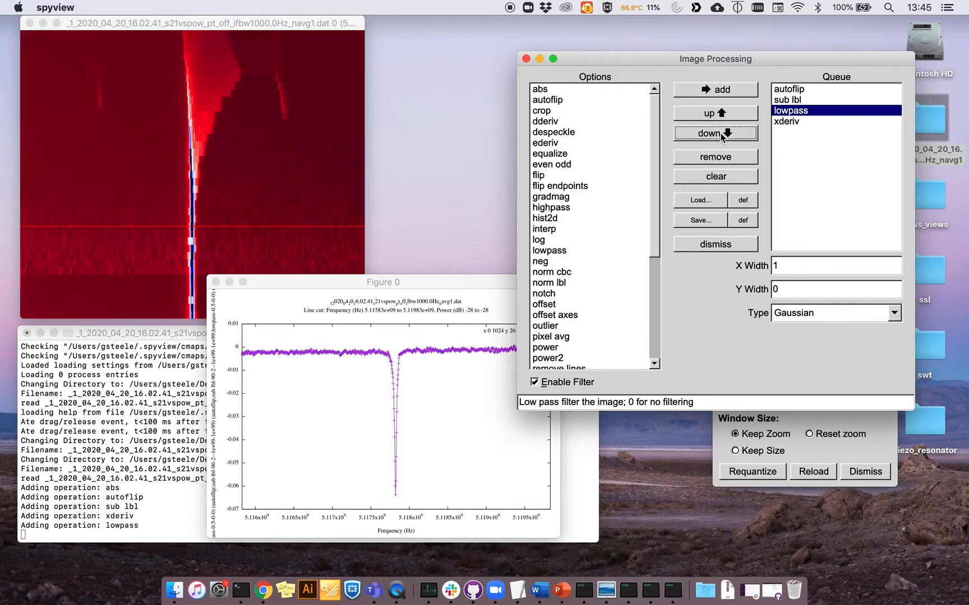
pyautogui.click(726, 108)
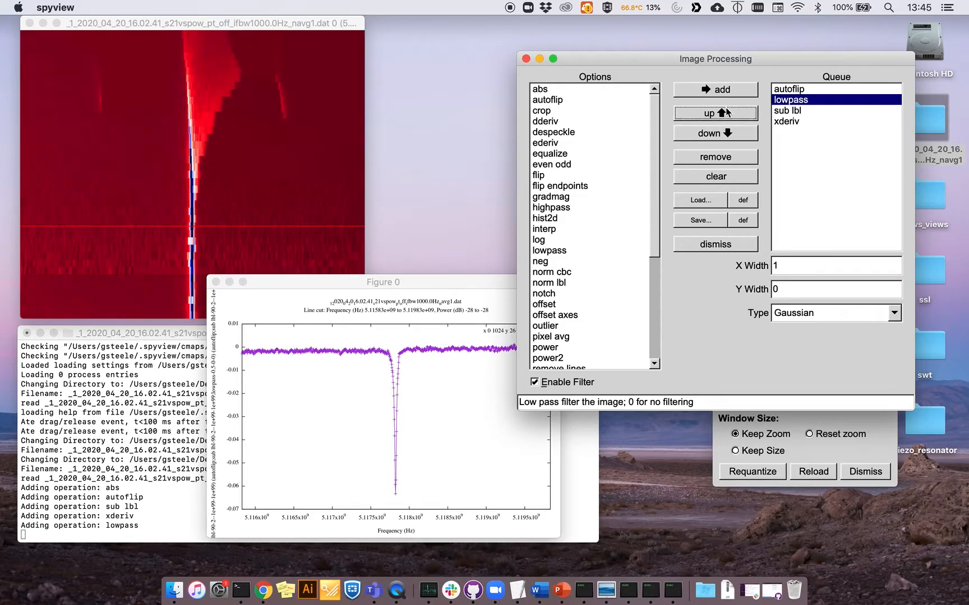
pyautogui.click(716, 136)
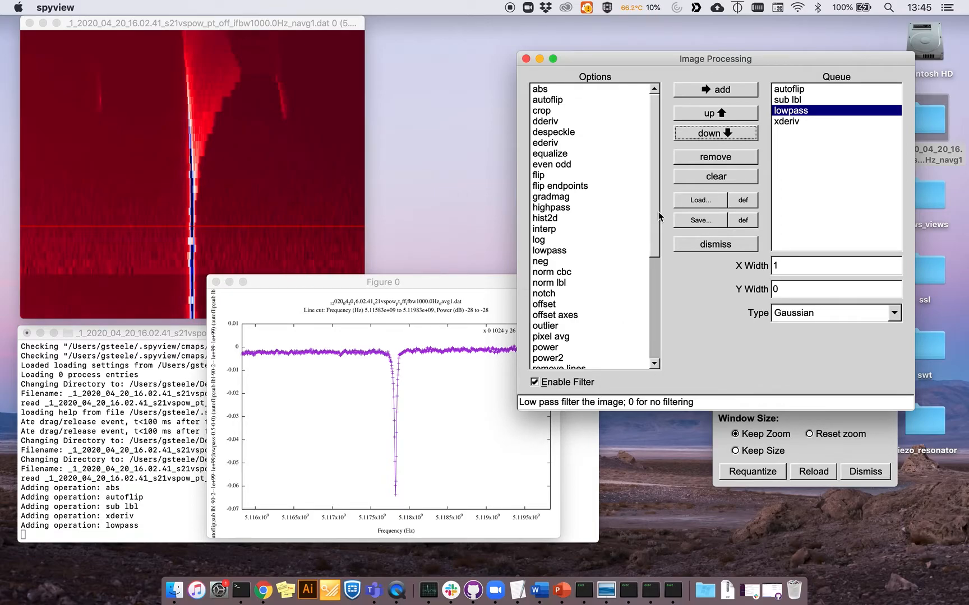
# Step: Browse the available operations through to yderiv and select pixel avg to inspect its parameters
pyautogui.scroll(-2, 657, 212)
pyautogui.scroll(3, 655, 208)
pyautogui.moveTo(658, 226); pyautogui.dragTo(679, 323)
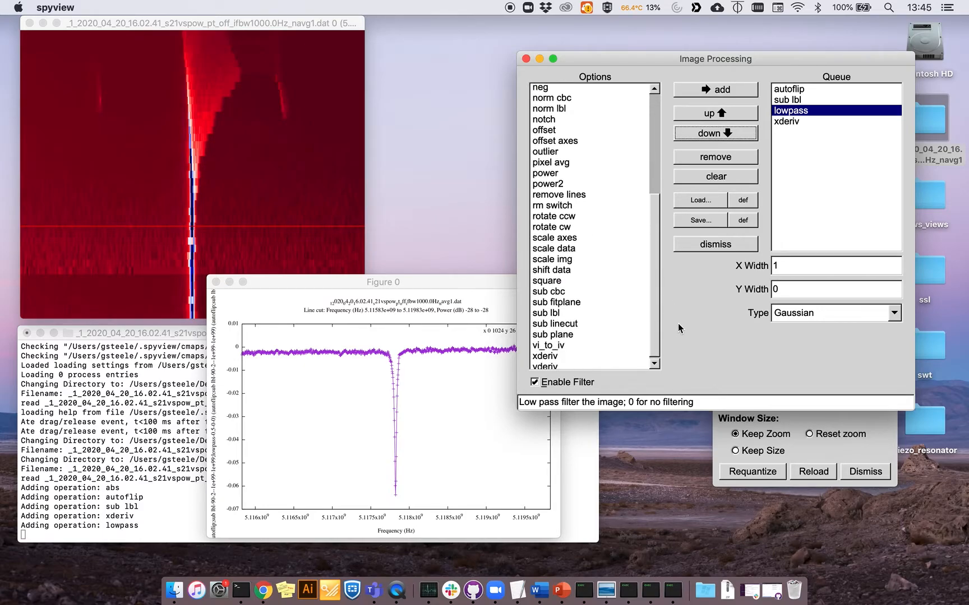
pyautogui.click(661, 289)
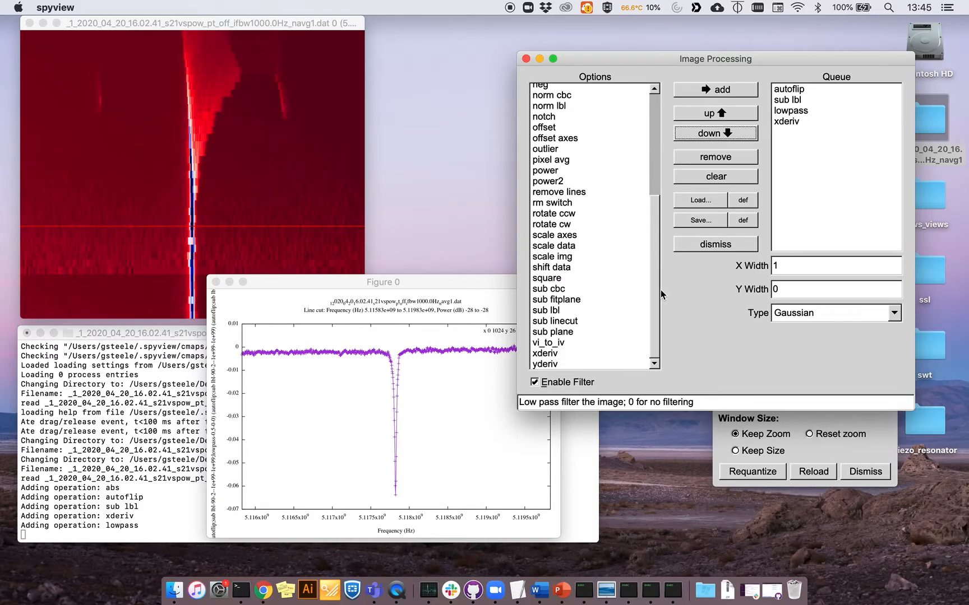
pyautogui.click(579, 161)
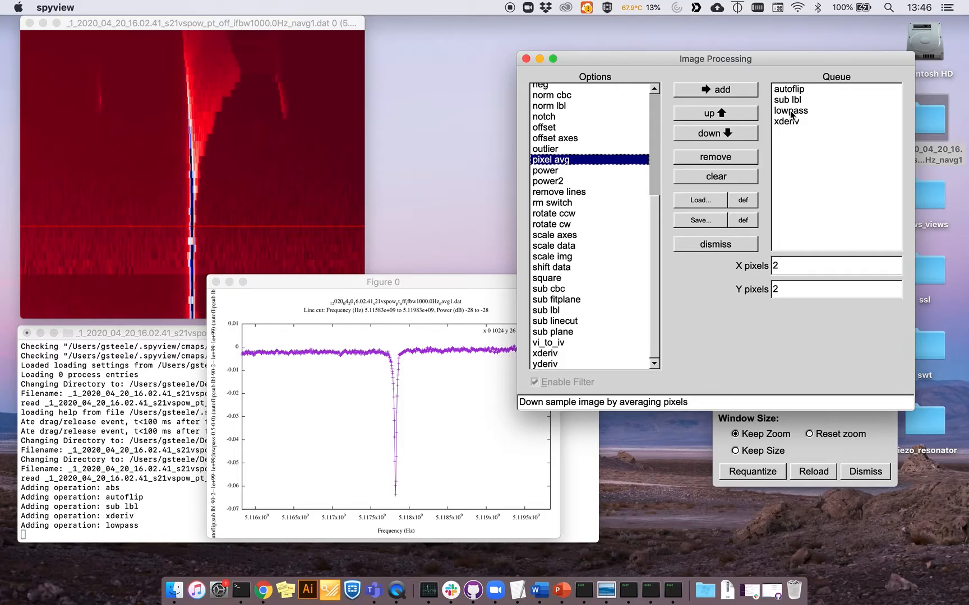
# Step: Disable the queued lowpass, set its X width to 2 and enable it again
pyautogui.click(791, 111)
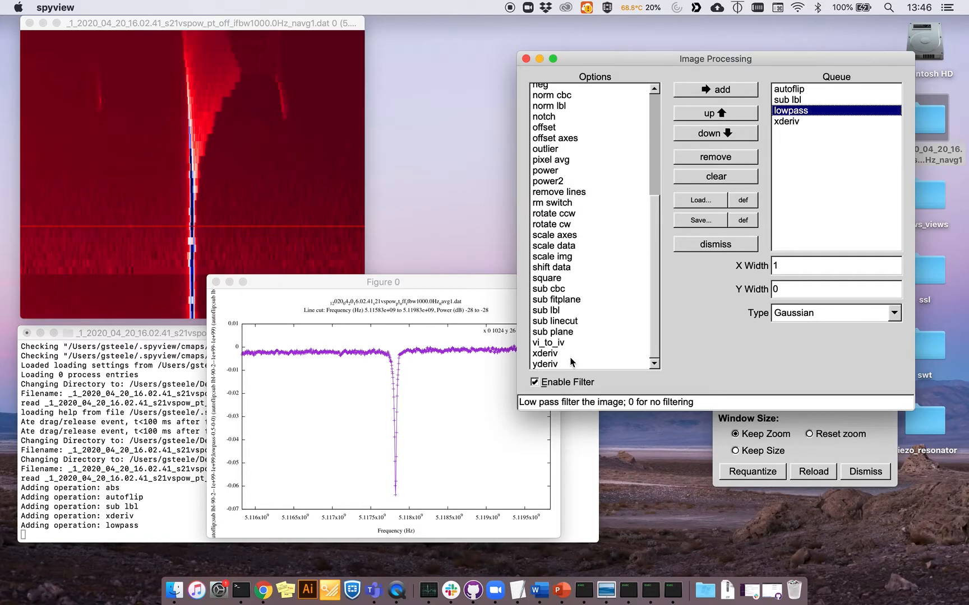
pyautogui.click(575, 383)
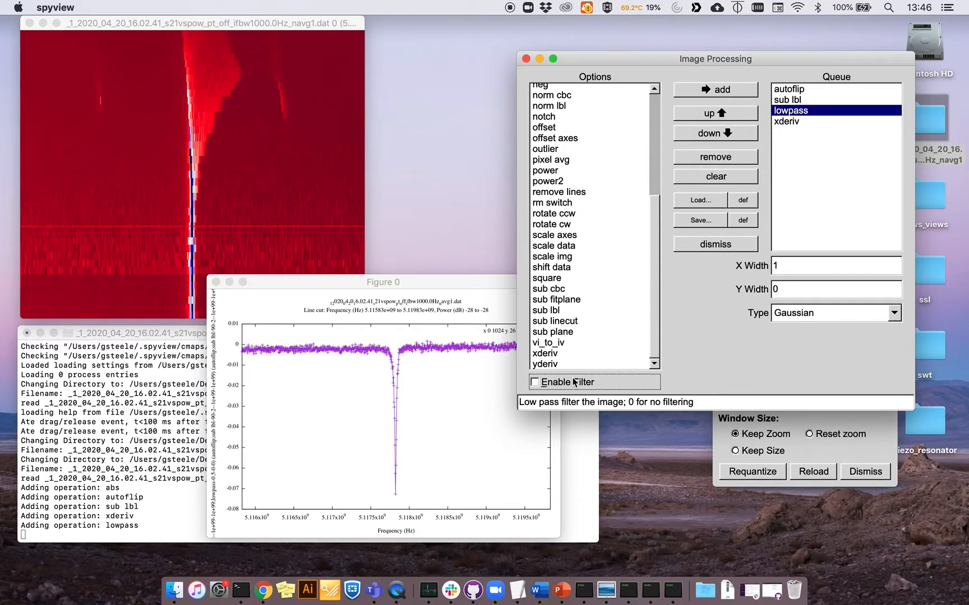
pyautogui.doubleClick(787, 266)
pyautogui.write('2')
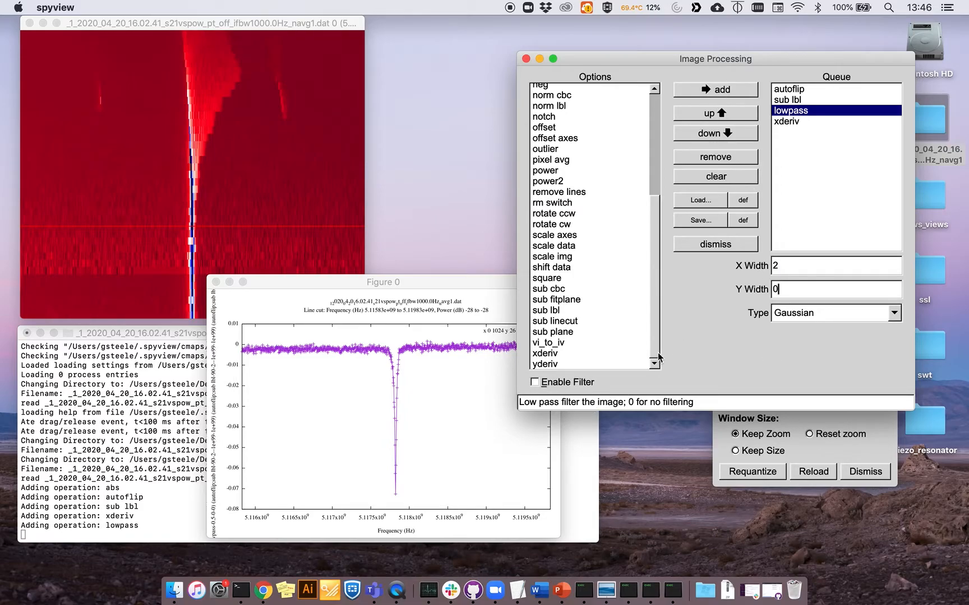
pyautogui.click(566, 380)
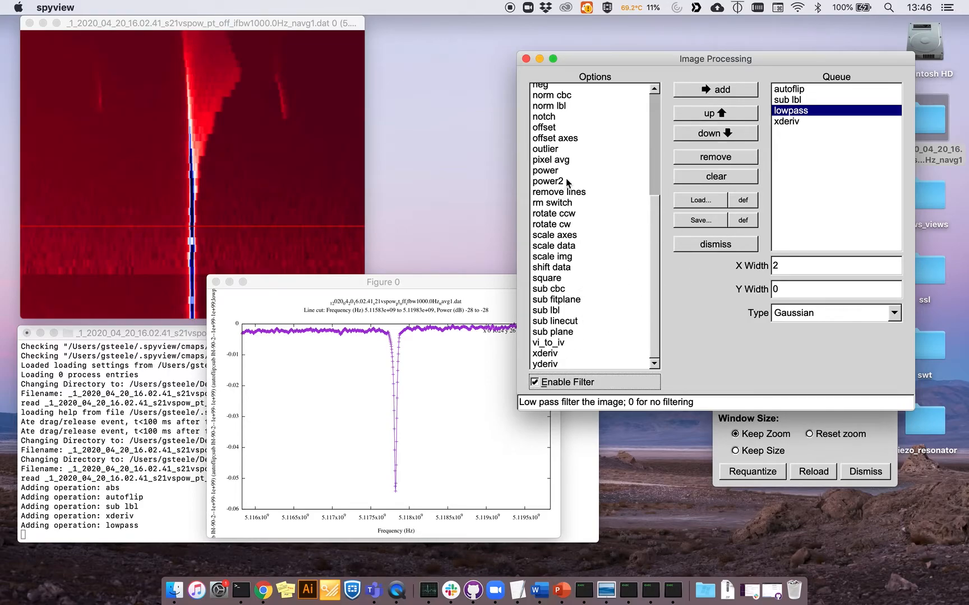
# Step: Set the Y pixels of the pixel avg operation to 0
pyautogui.click(561, 160)
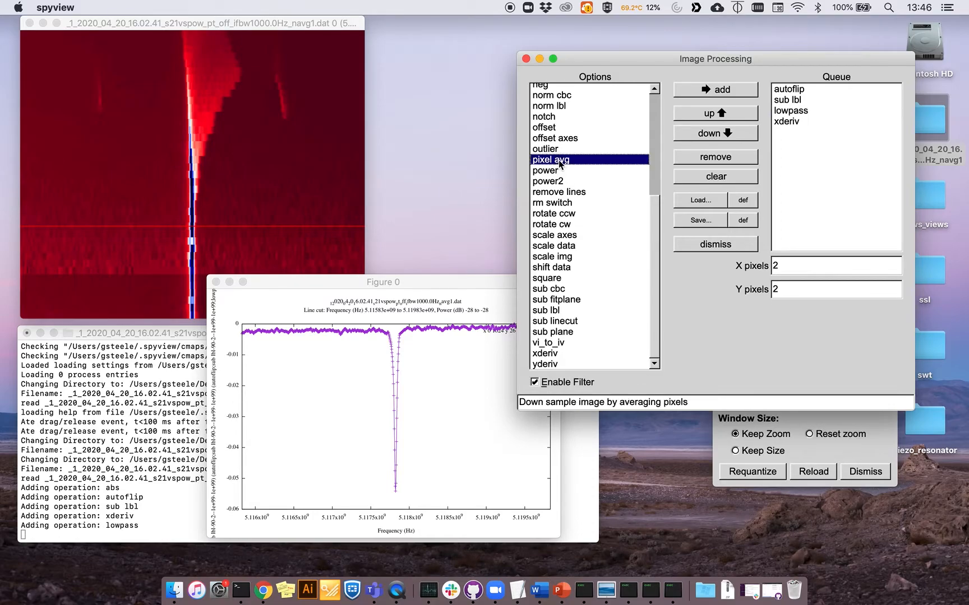
pyautogui.doubleClick(778, 289)
pyautogui.write('0')
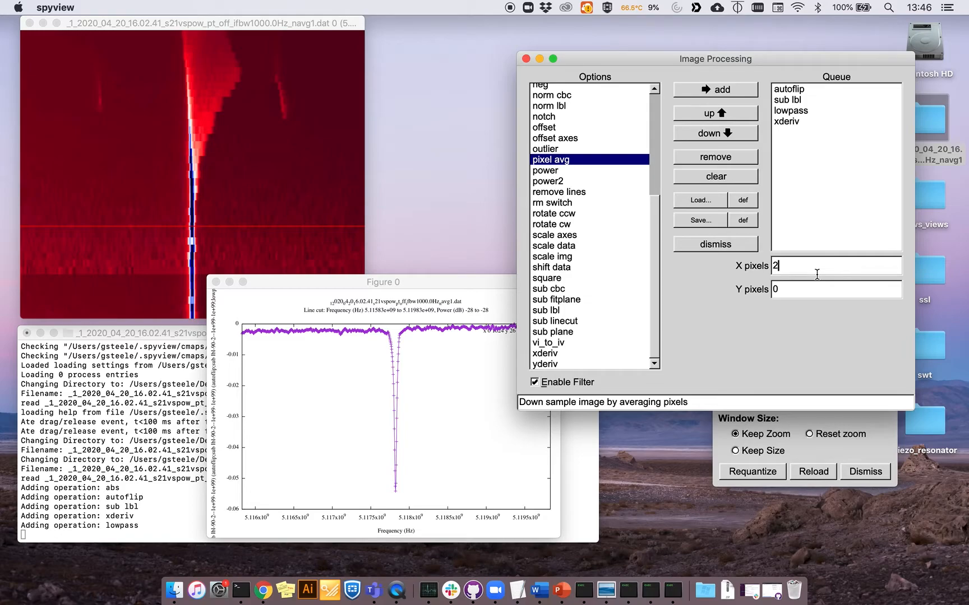
# Step: Disable the queued lowpass and add pixel avg to the end of the queue with its filter turned off
pyautogui.click(807, 111)
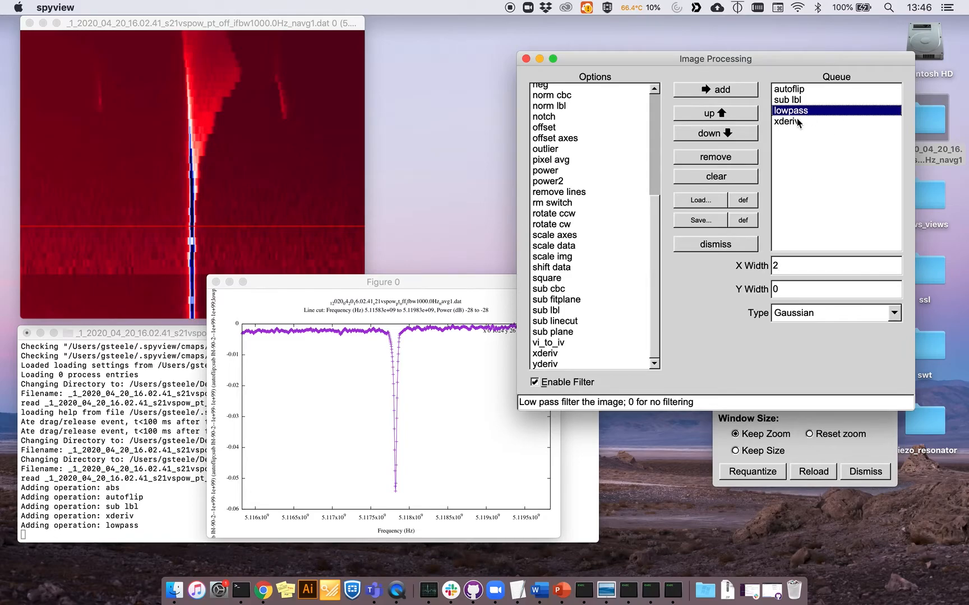
pyautogui.click(565, 389)
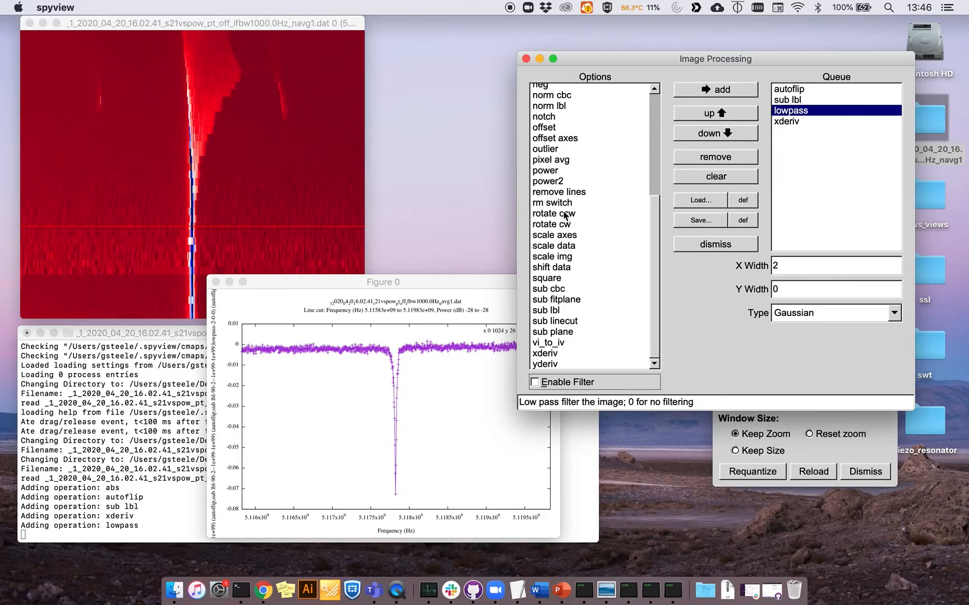
pyautogui.click(568, 160)
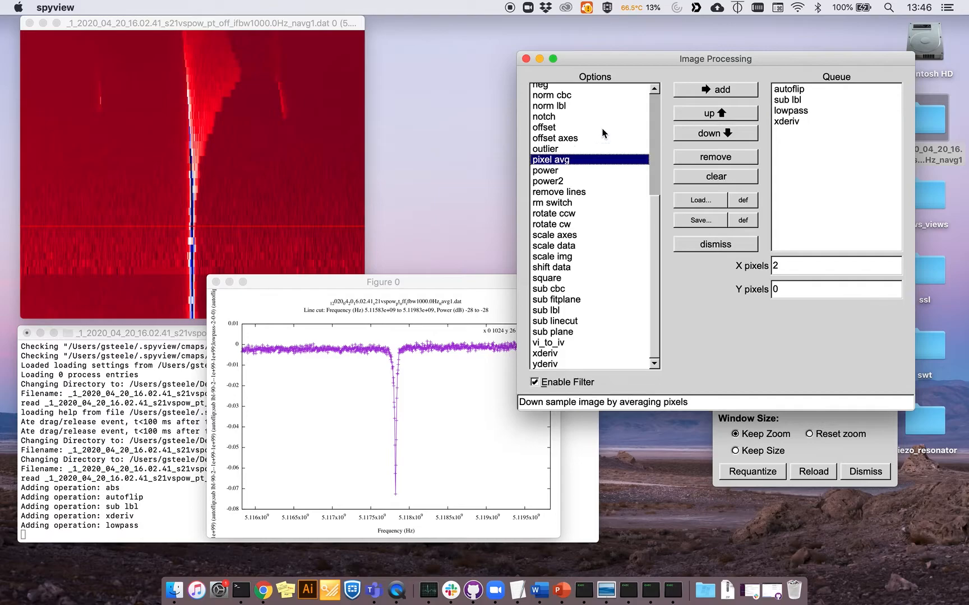
pyautogui.click(700, 90)
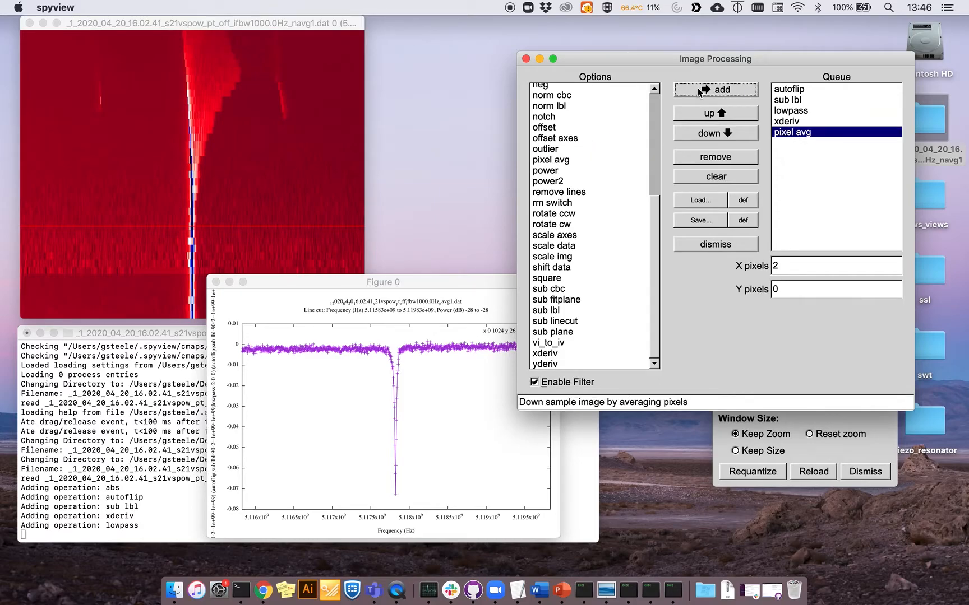
pyautogui.click(581, 384)
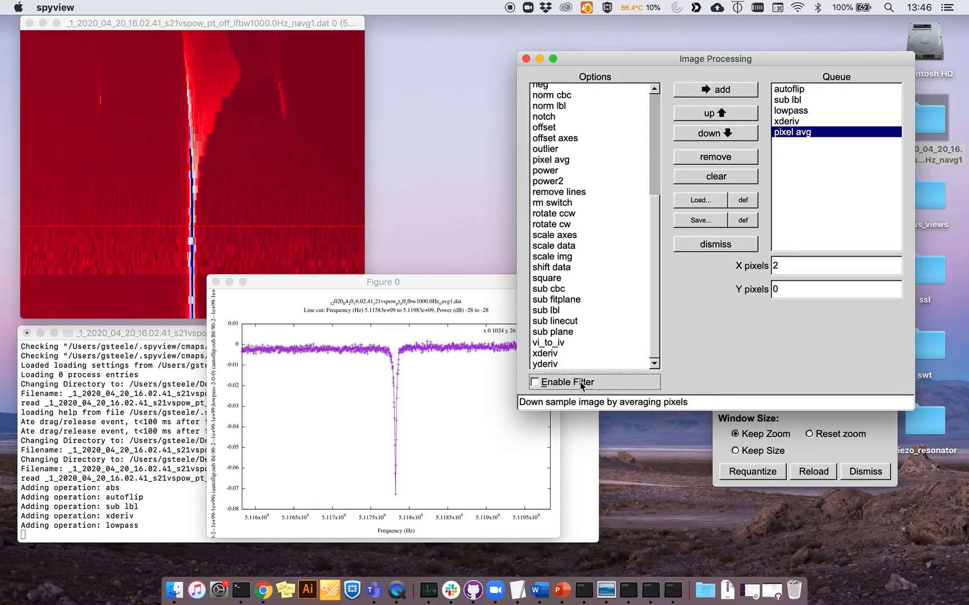
# Step: Enable the queued pixel avg filter and enlarge the heatmap to inspect the processed image
pyautogui.click(581, 384)
pyautogui.click(301, 58)
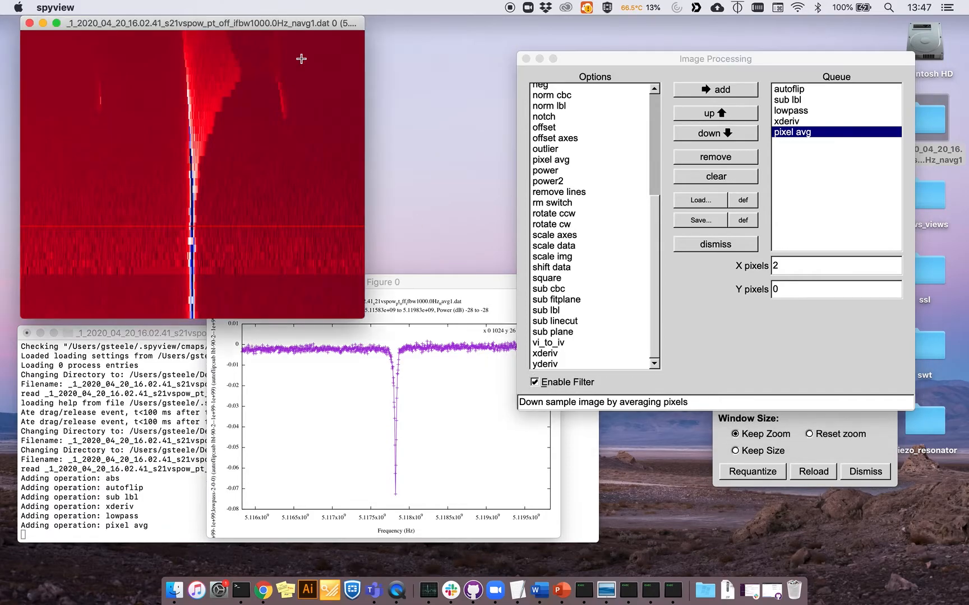
pyautogui.click(807, 340)
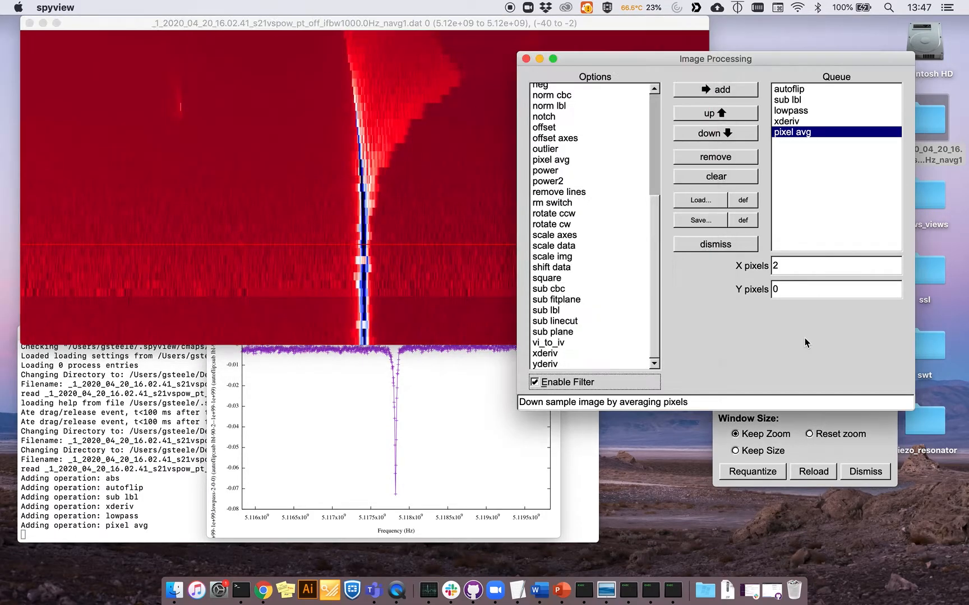
pyautogui.click(556, 383)
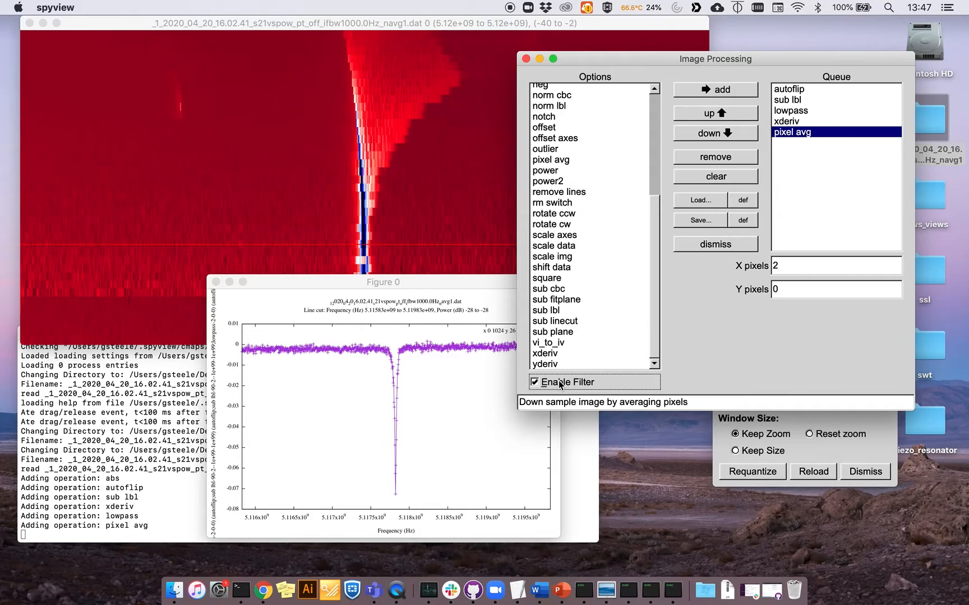
pyautogui.click(598, 26)
pyautogui.click(735, 55)
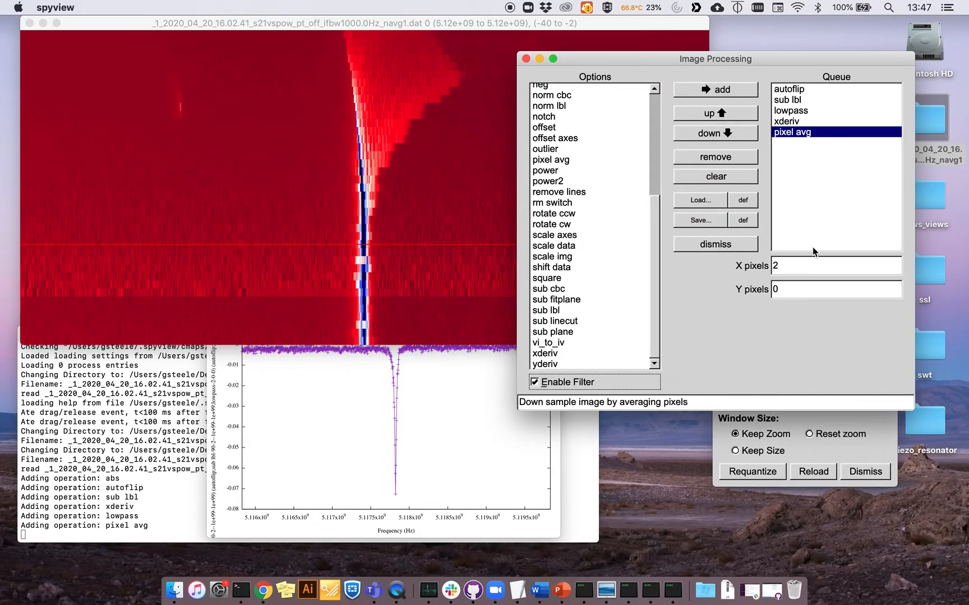
# Step: Set the Y pixels of pixel avg to 1, then switch its filter off and on again
pyautogui.doubleClick(804, 268)
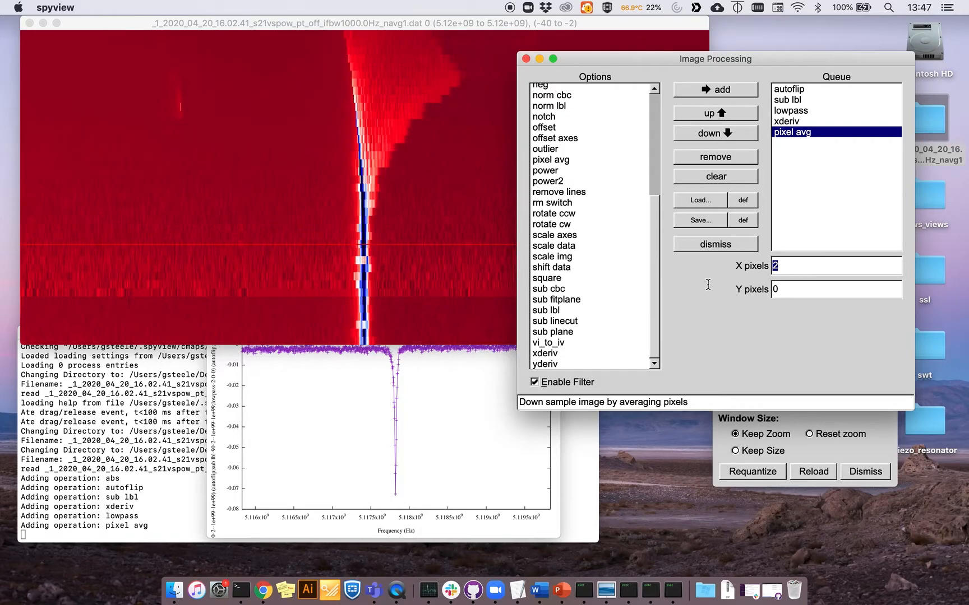
pyautogui.doubleClick(793, 289)
pyautogui.write('1')
pyautogui.click(571, 385)
pyautogui.click(572, 387)
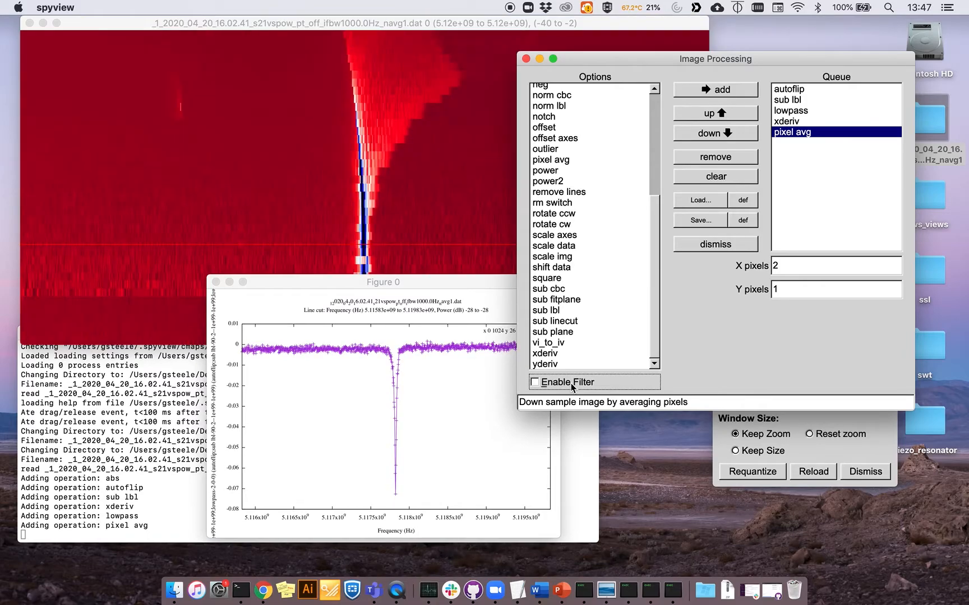
pyautogui.click(572, 386)
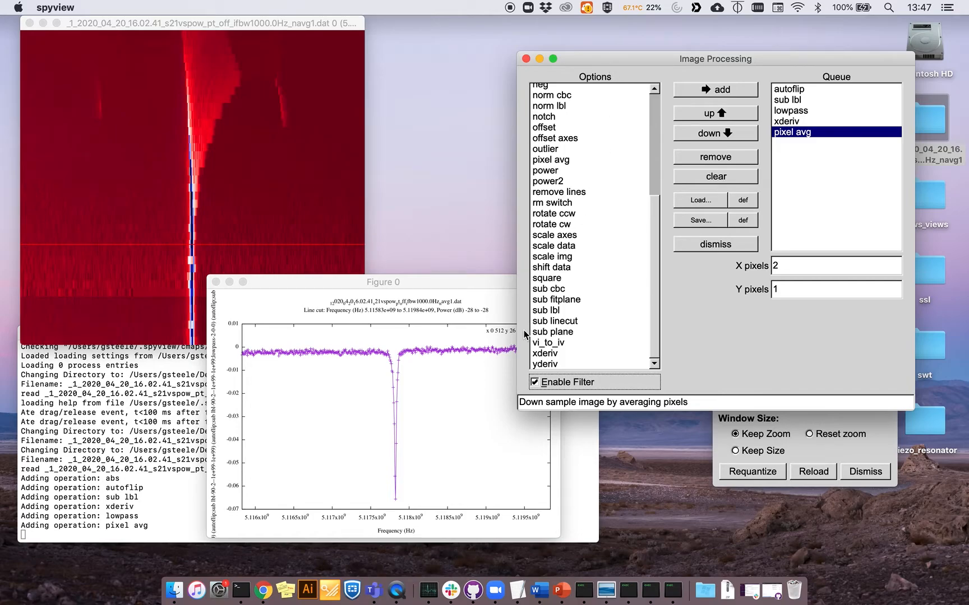
# Step: Move the line-cut figure clear of the Image Processing window and compare the cut with pixel avg off and on
pyautogui.moveTo(477, 278); pyautogui.dragTo(417, 264)
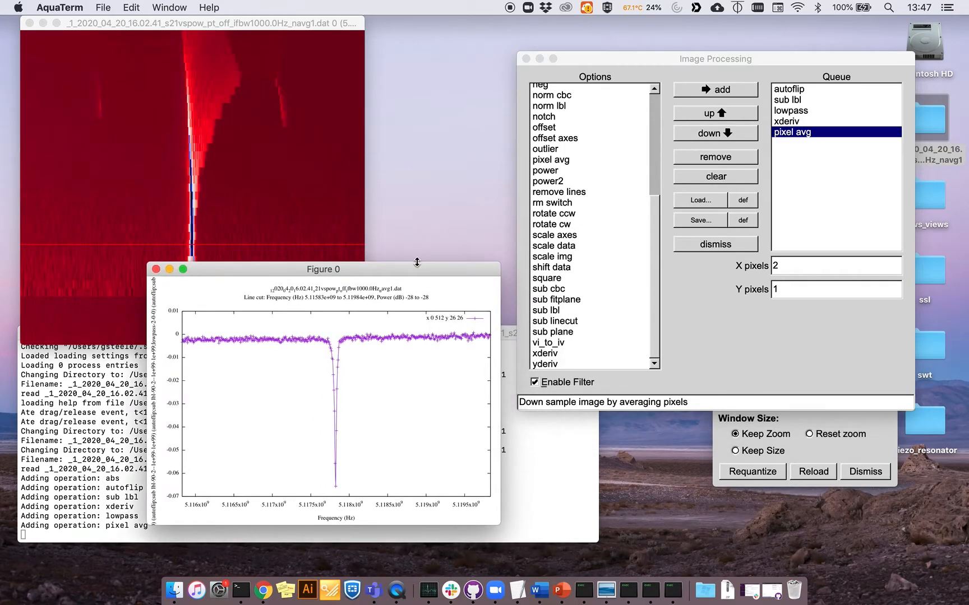
pyautogui.click(577, 383)
pyautogui.click(577, 383)
pyautogui.click(576, 381)
pyautogui.click(575, 381)
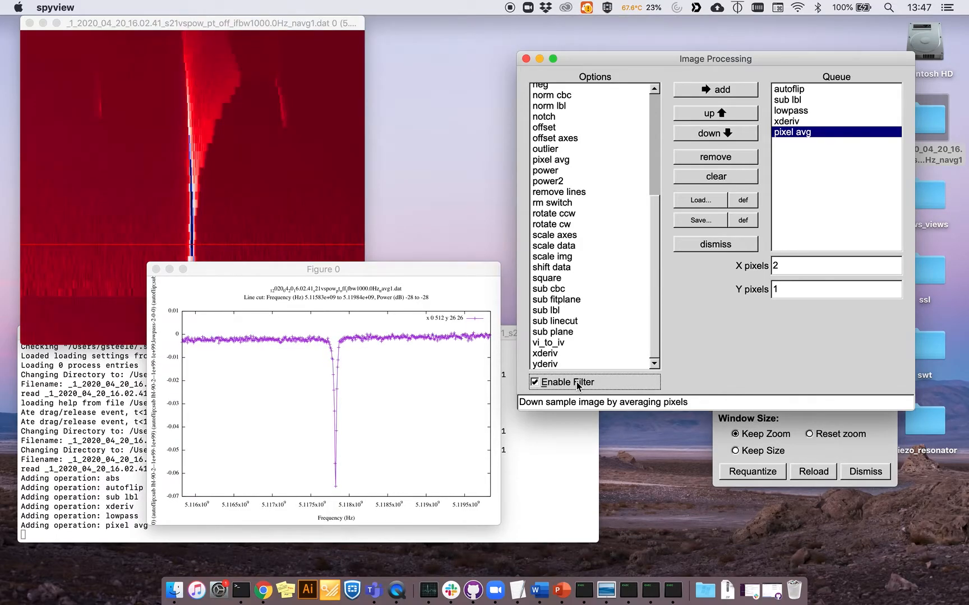
# Step: Set the X pixels of the pixel avg operation to 4
pyautogui.doubleClick(784, 264)
pyautogui.write('4')
pyautogui.press('Tab')
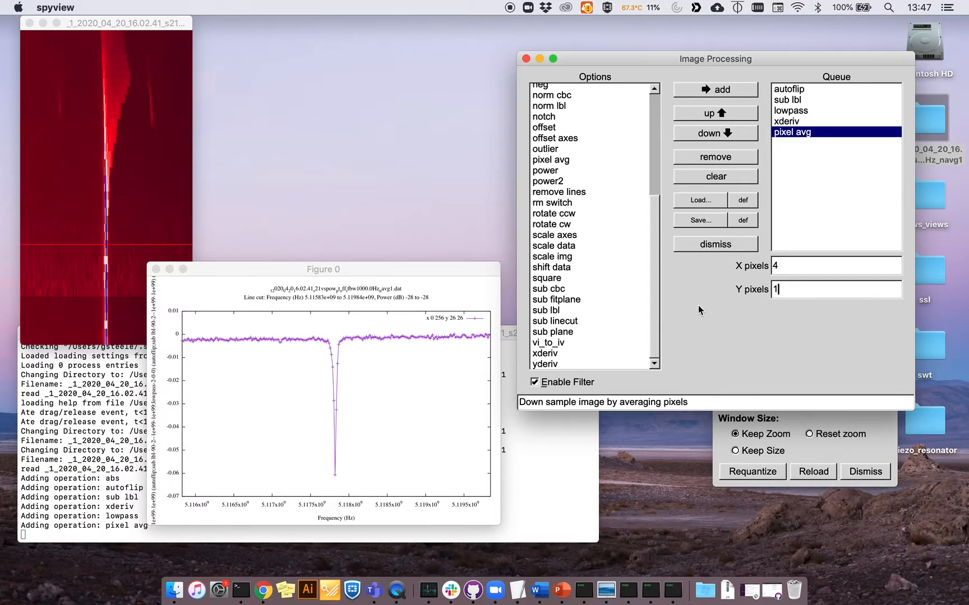
# Step: Set the X width of the queued lowpass to 4 and enable its filter
pyautogui.click(814, 110)
pyautogui.click(781, 265)
pyautogui.press('BackSpace')
pyautogui.write('4')
pyautogui.press('Tab')
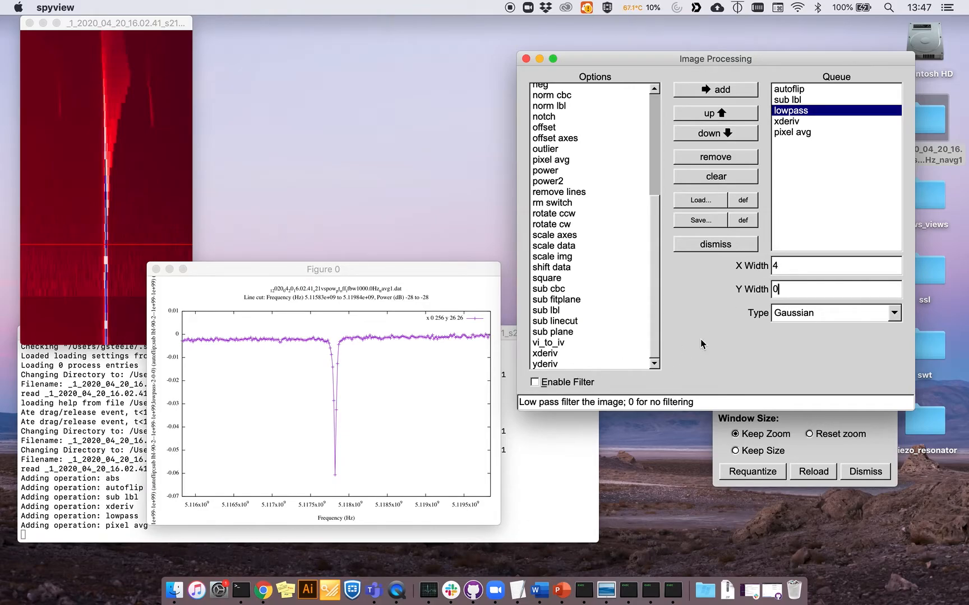
pyautogui.click(579, 387)
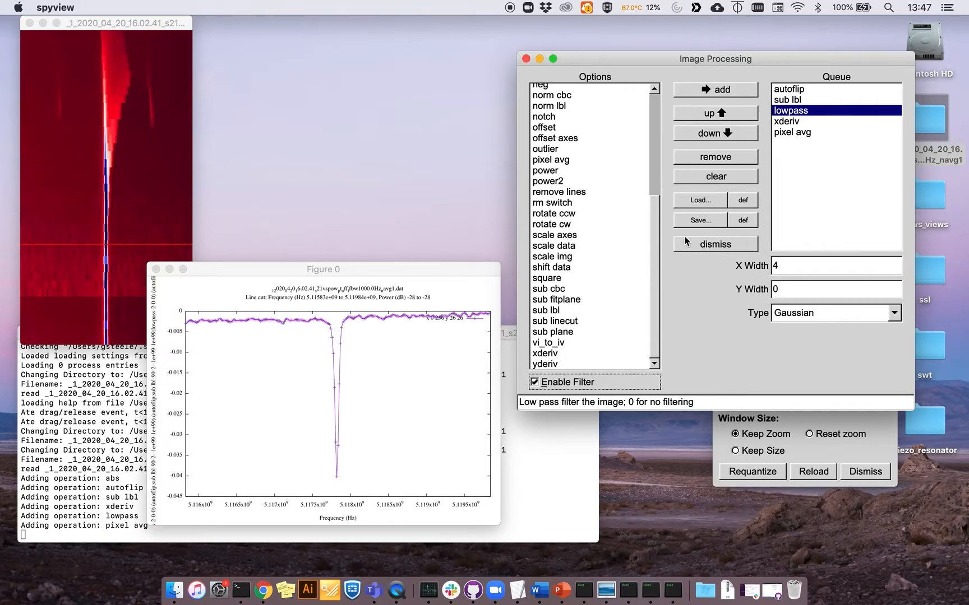
# Step: Disable both the queued pixel avg and the queued lowpass filters
pyautogui.click(791, 121)
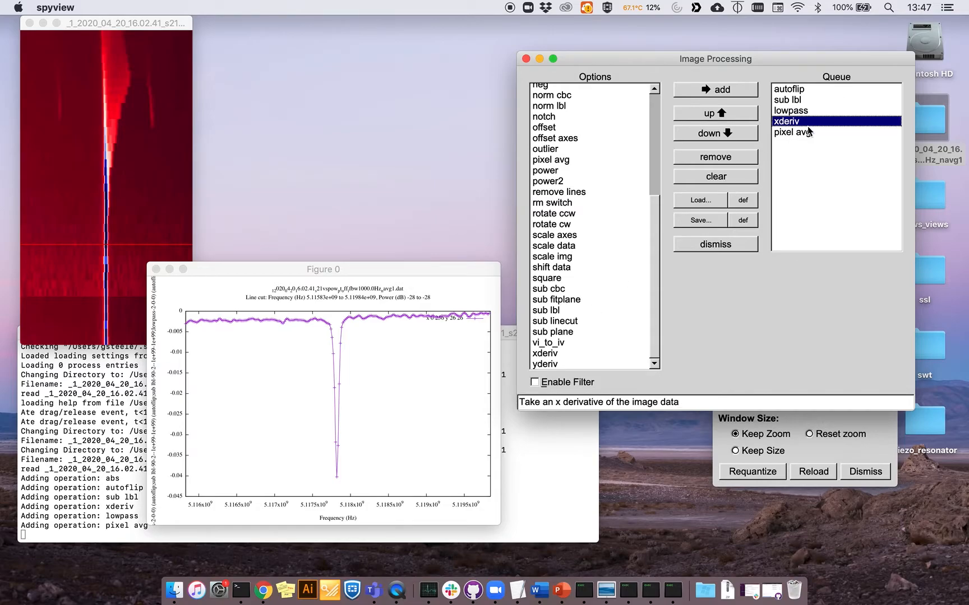
pyautogui.click(807, 133)
pyautogui.click(557, 390)
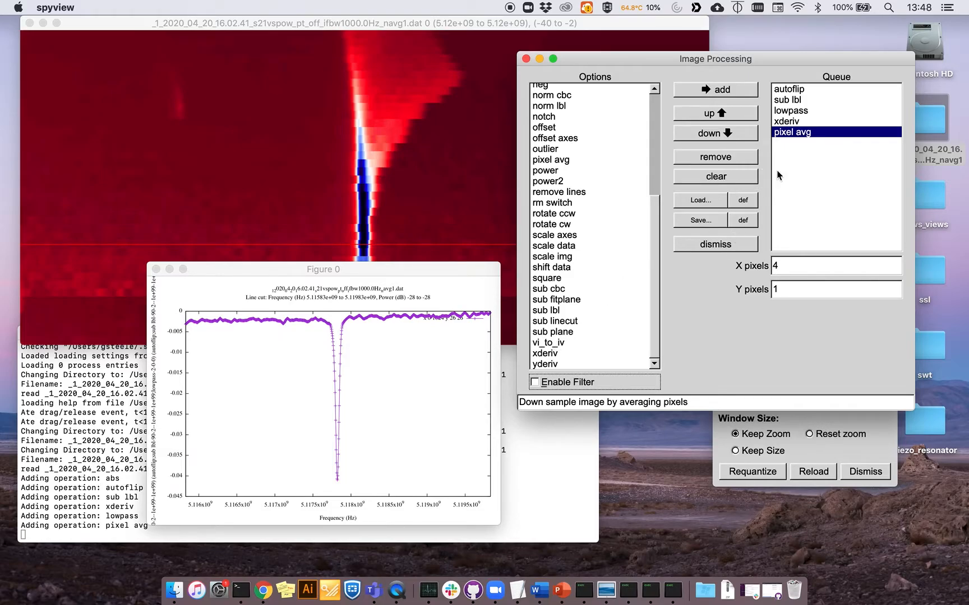
pyautogui.scroll(1, 763, 182)
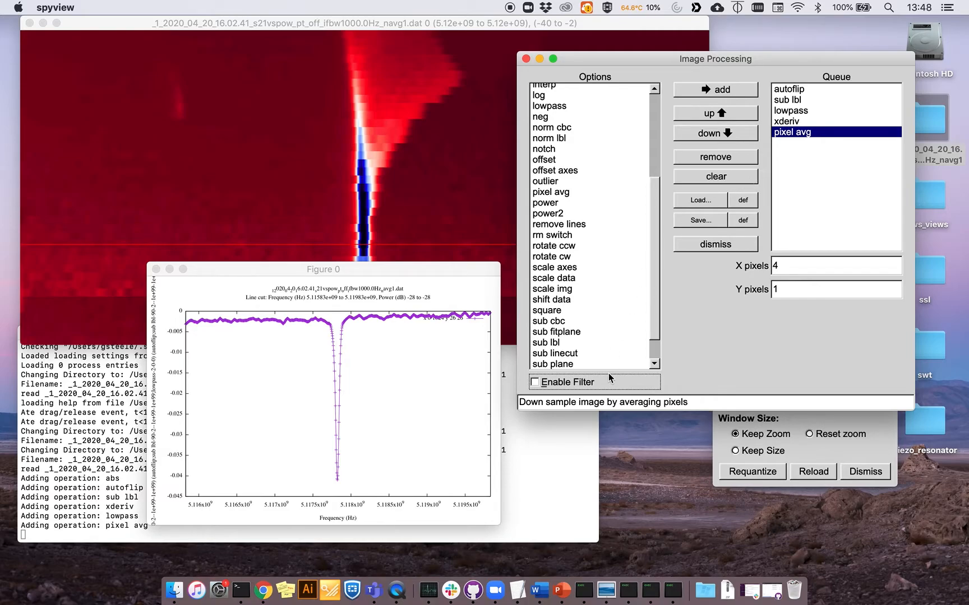
pyautogui.click(790, 111)
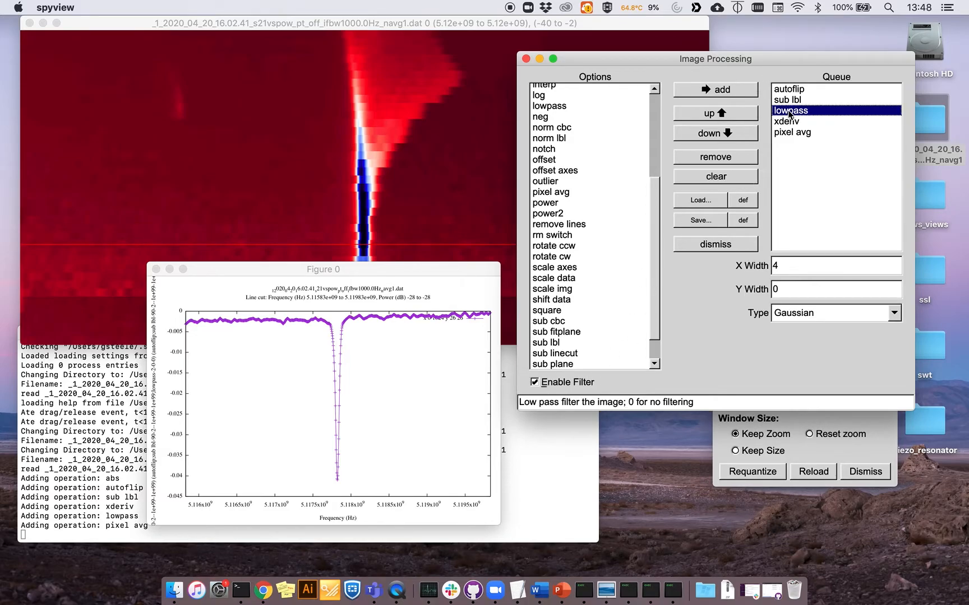
pyautogui.click(566, 384)
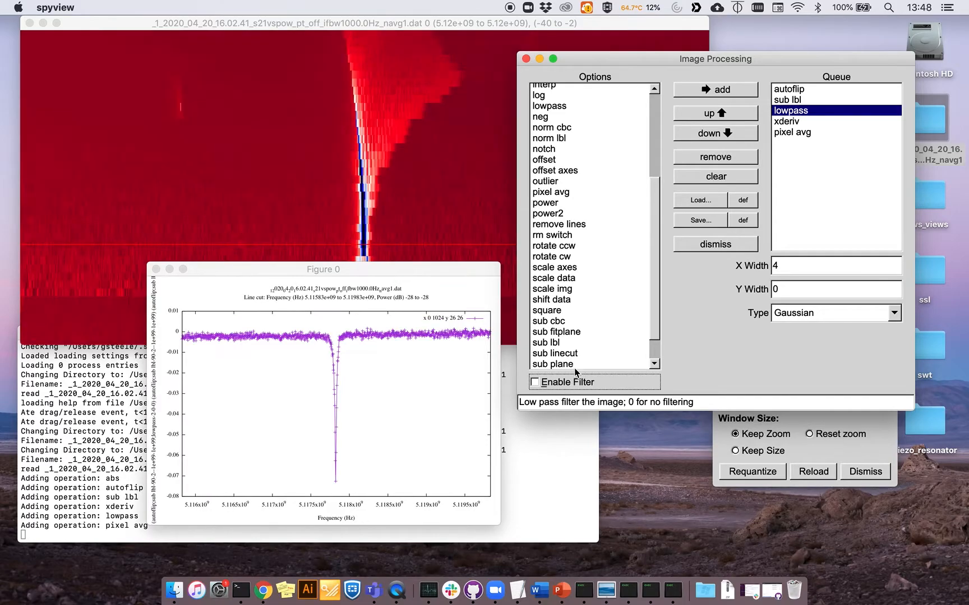
# Step: Switch pixel avg on and off again to compare the line cut without lowpass
pyautogui.click(793, 132)
pyautogui.click(549, 388)
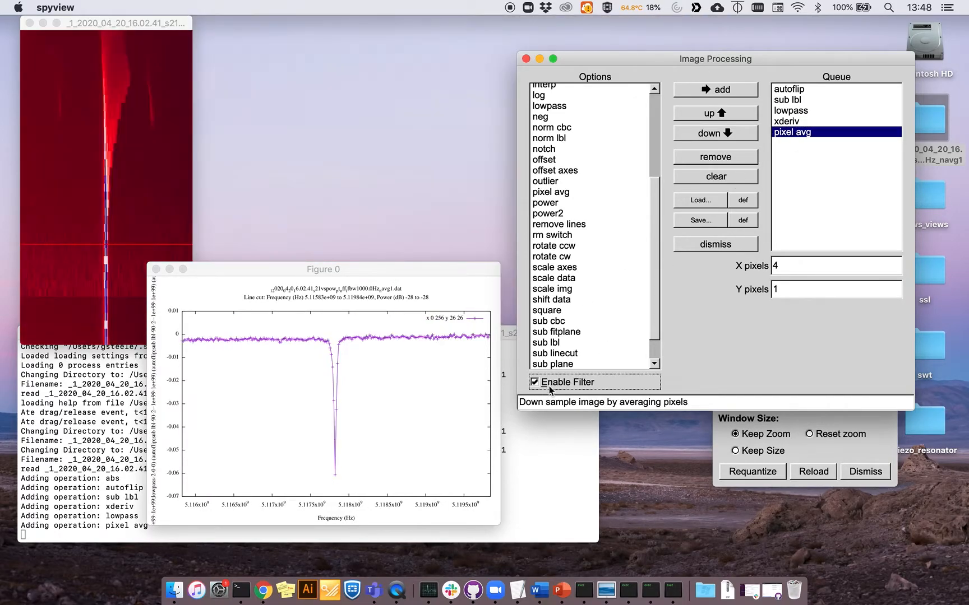
pyautogui.click(550, 388)
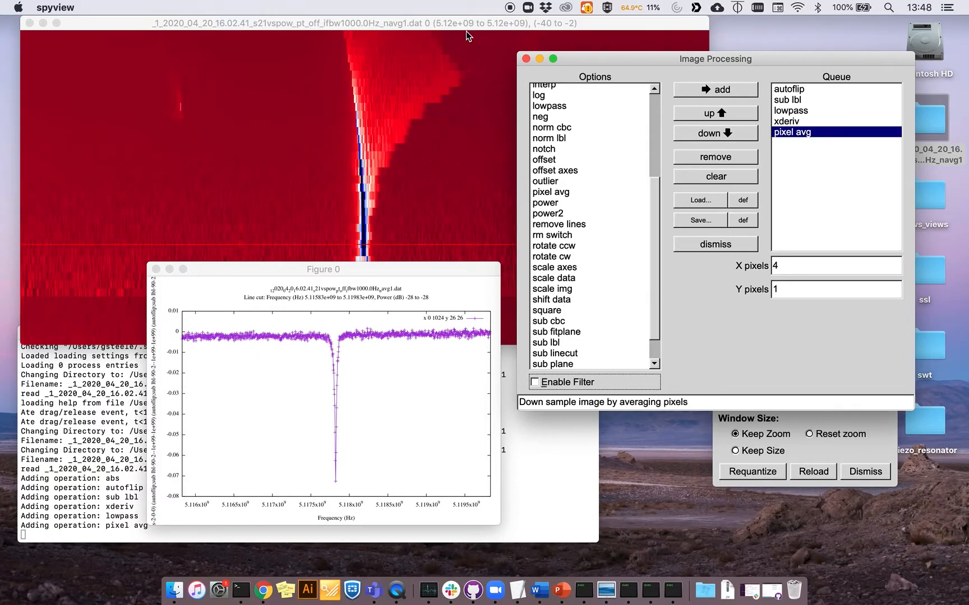
# Step: With the Image Processing window closed, take a horizontal line cut at -23 dB and reload the data file
pyautogui.click(707, 244)
pyautogui.click(652, 205)
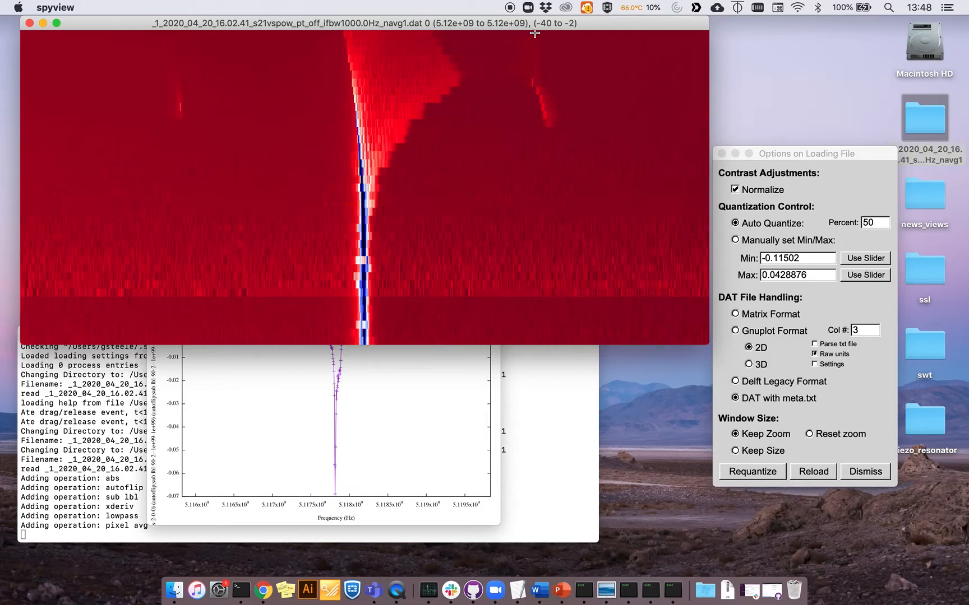
pyautogui.press('r')
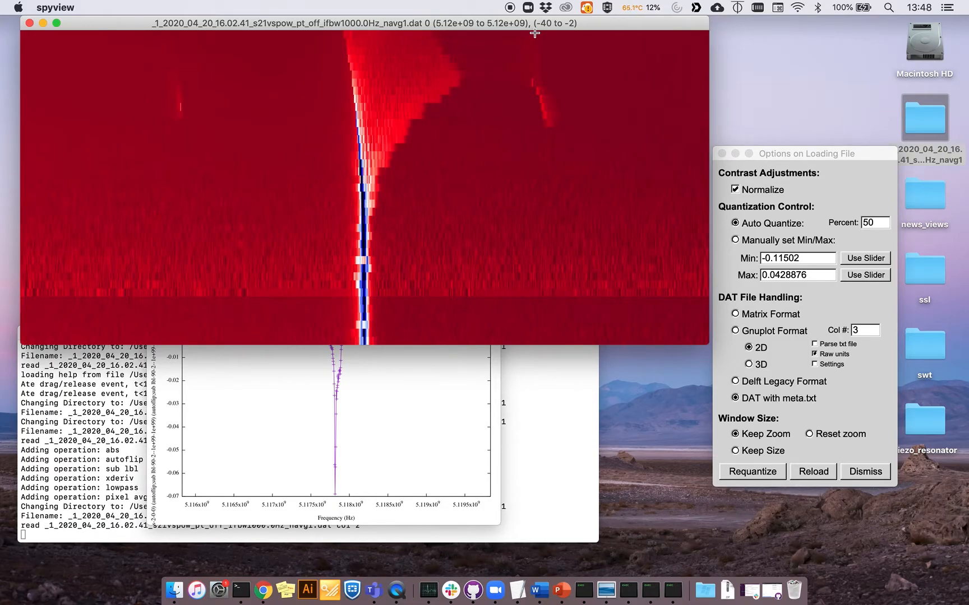
# Step: Open the Postscript controls to inspect the figure export options, then dismiss them
pyautogui.rightClick(531, 97)
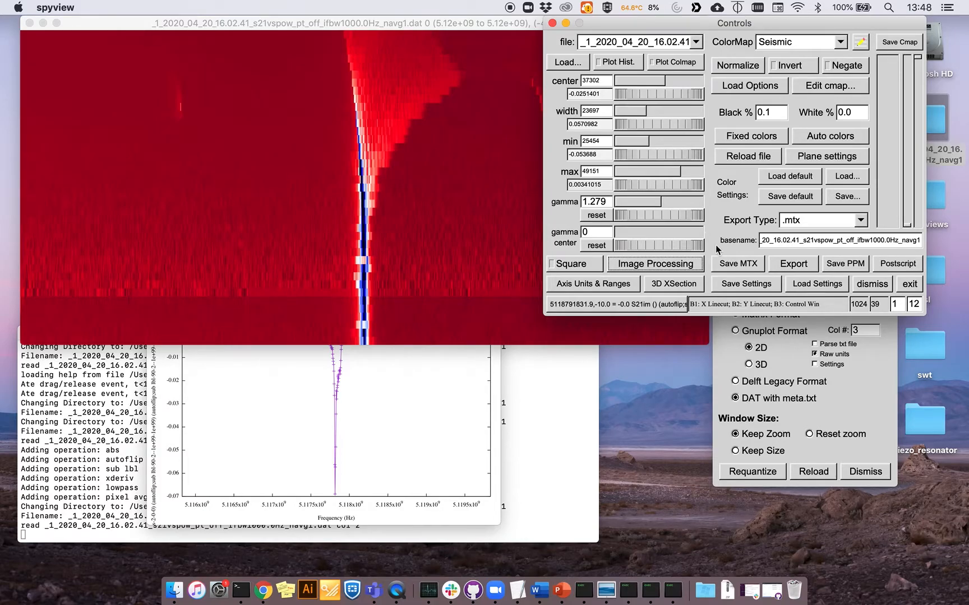
pyautogui.click(908, 268)
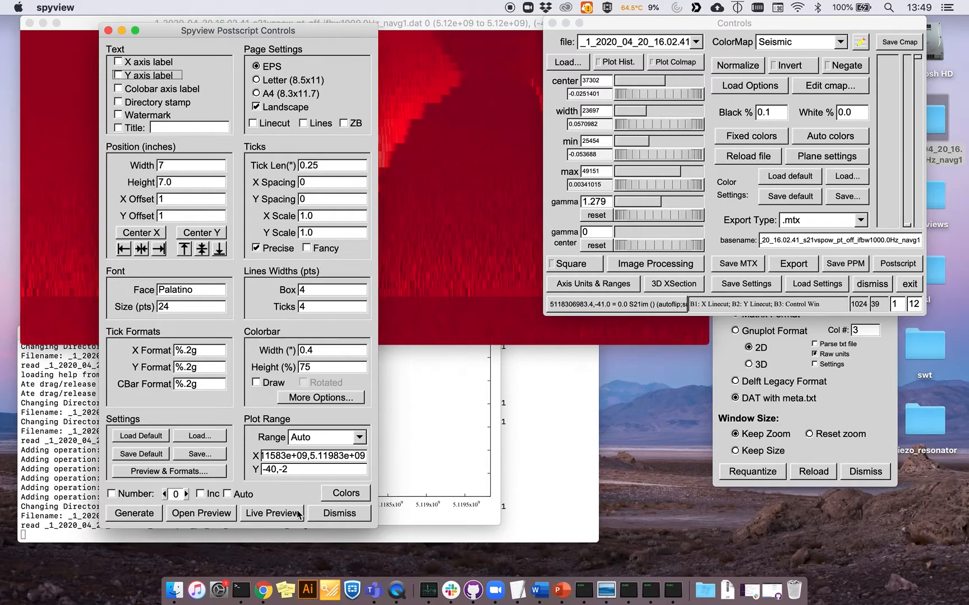
pyautogui.click(338, 513)
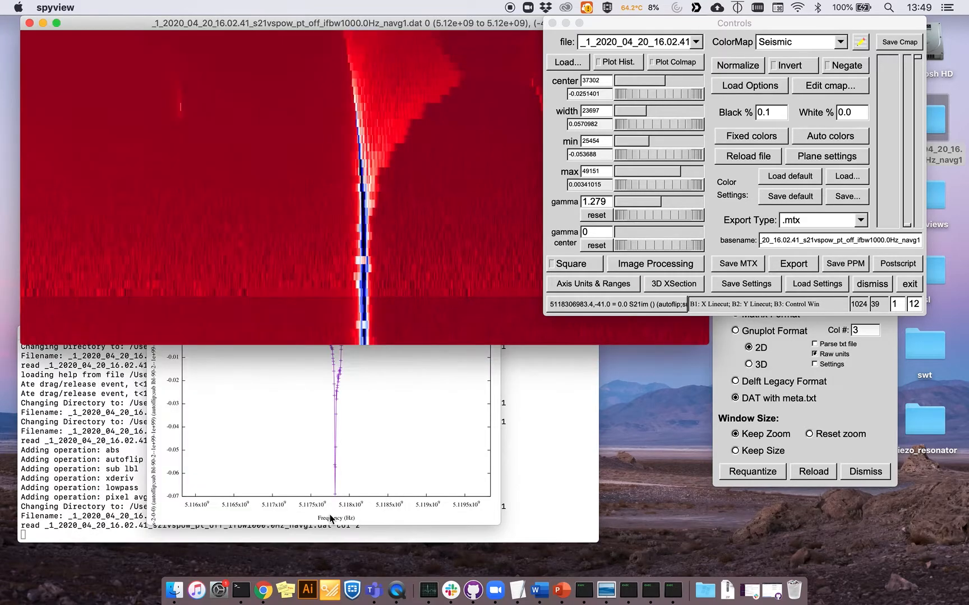
# Step: Shrink the heatmap and enlarge it again, and move the Controls window lower to uncover more of the heatmap
pyautogui.click(509, 23)
pyautogui.press('-')
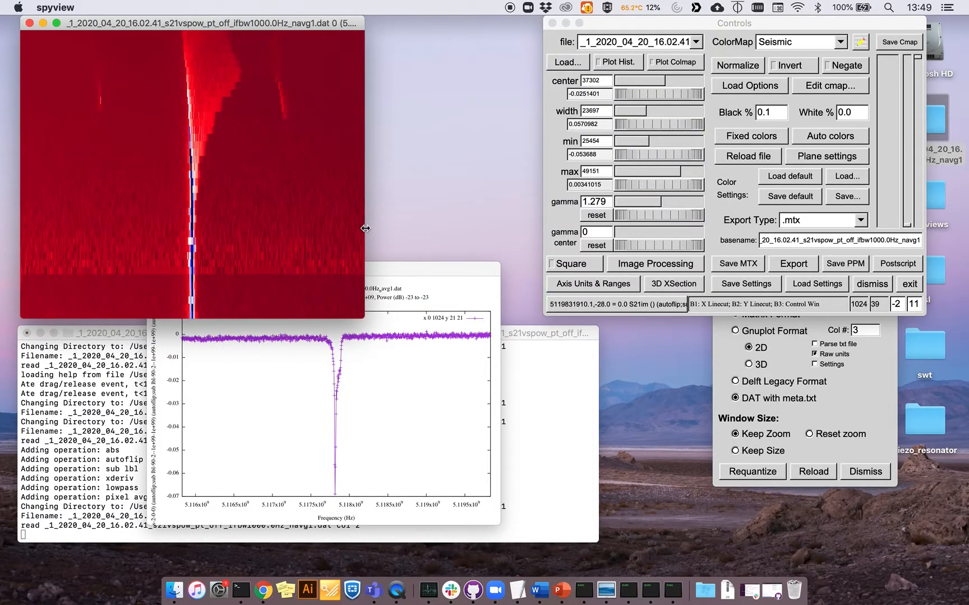
pyautogui.press('+')
pyautogui.click(750, 24)
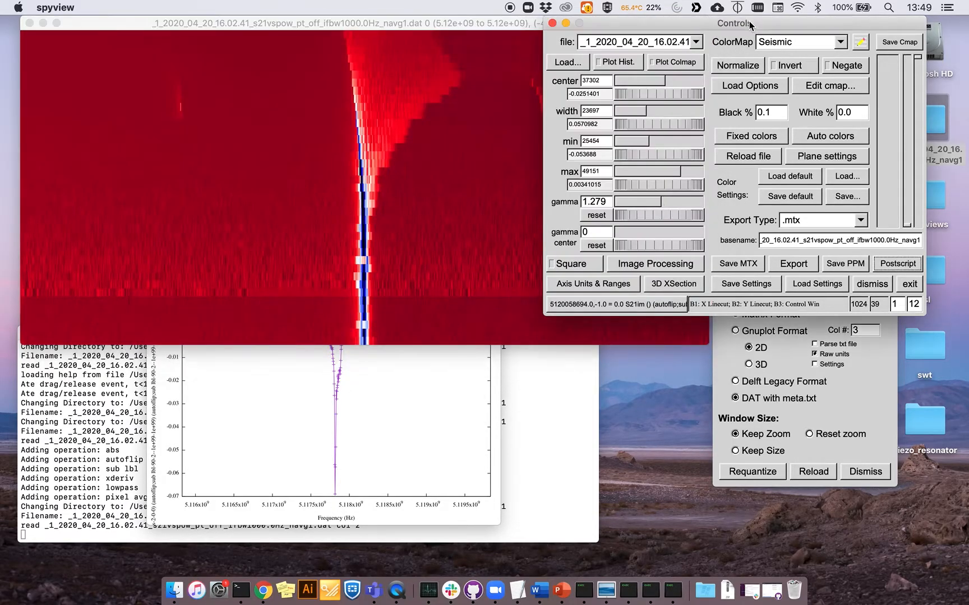
pyautogui.moveTo(749, 24); pyautogui.dragTo(749, 147)
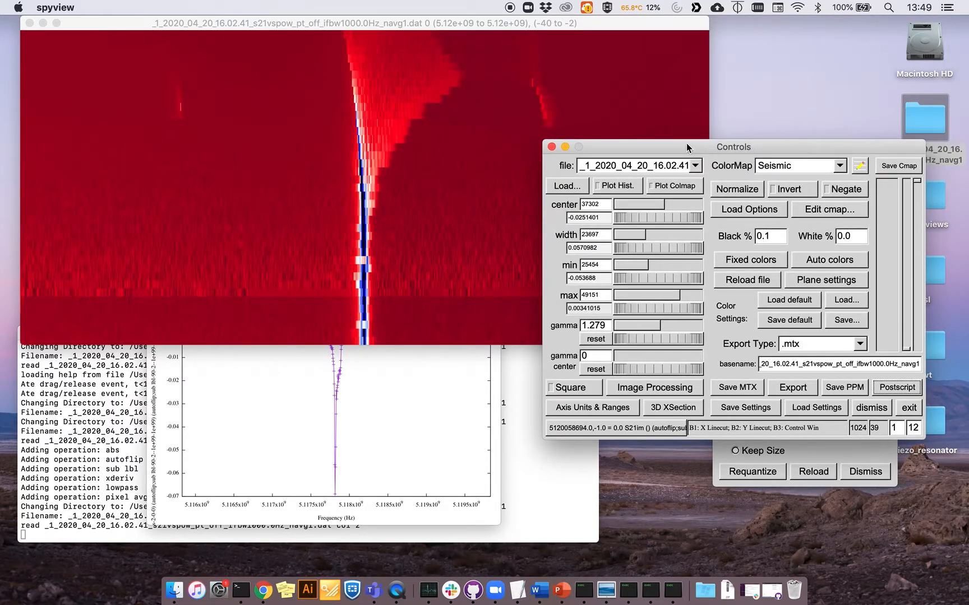
# Step: Browse the colormap list, including its transform group, without choosing a new colormap
pyautogui.click(586, 27)
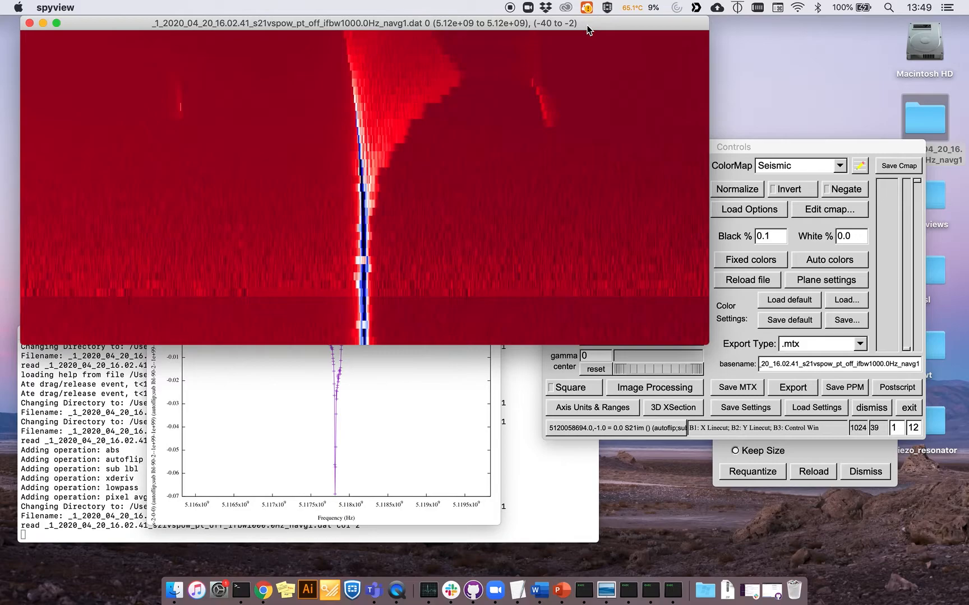
pyautogui.click(782, 166)
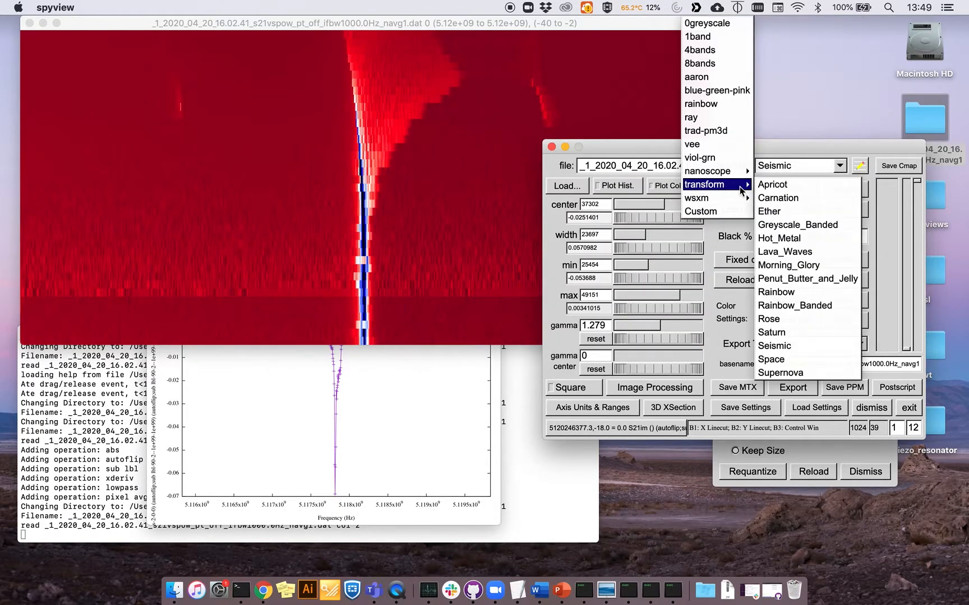
pyautogui.moveTo(741, 172)
pyautogui.click(802, 170)
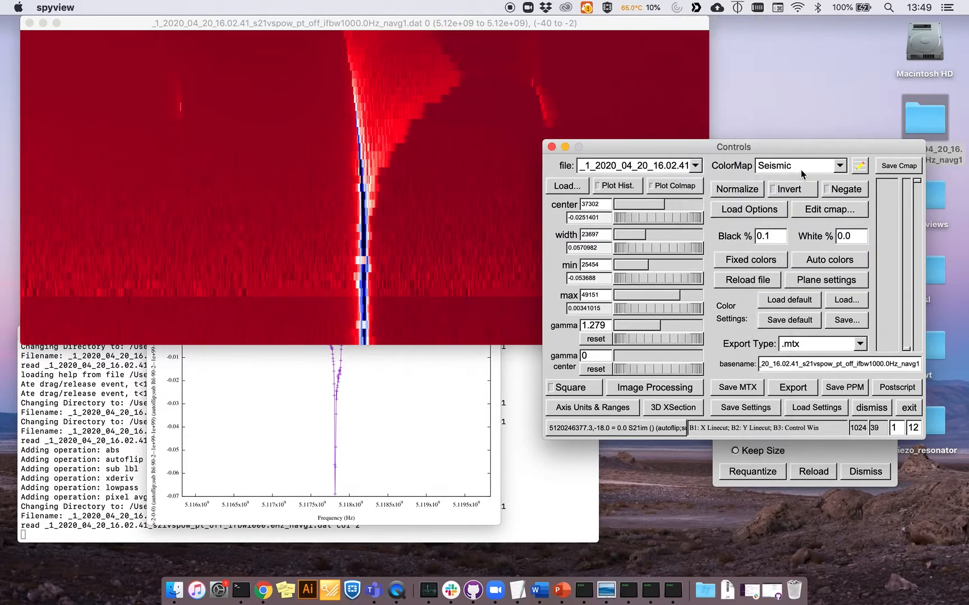
pyautogui.click(802, 168)
# Step: Step the heatmap through the available colormaps, starting from Seismic, until Nanox is applied
pyautogui.click(515, 54)
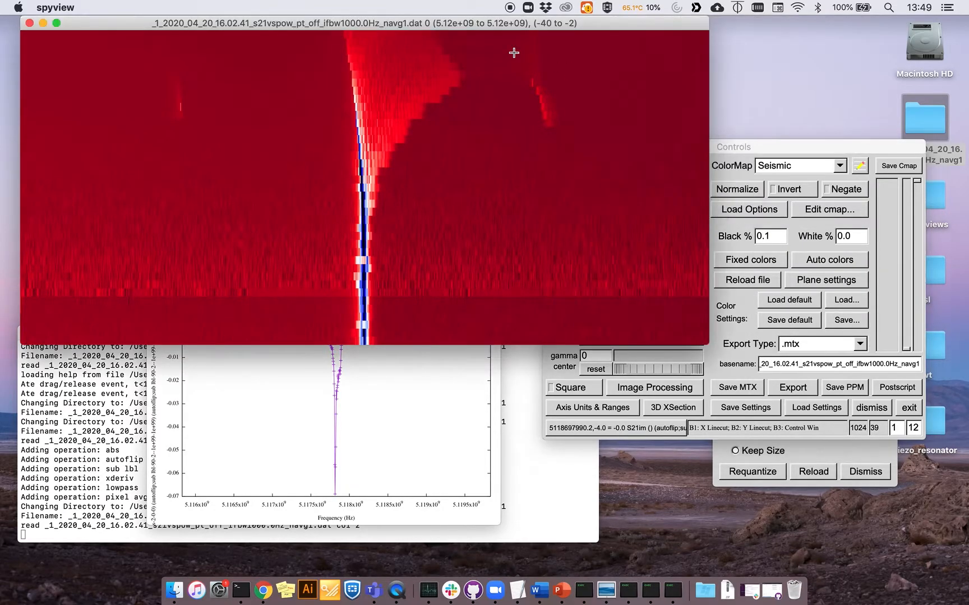
pyautogui.press('Up')
pyautogui.press('Up')
pyautogui.press('Up')
pyautogui.press('Up')
pyautogui.press('Up')
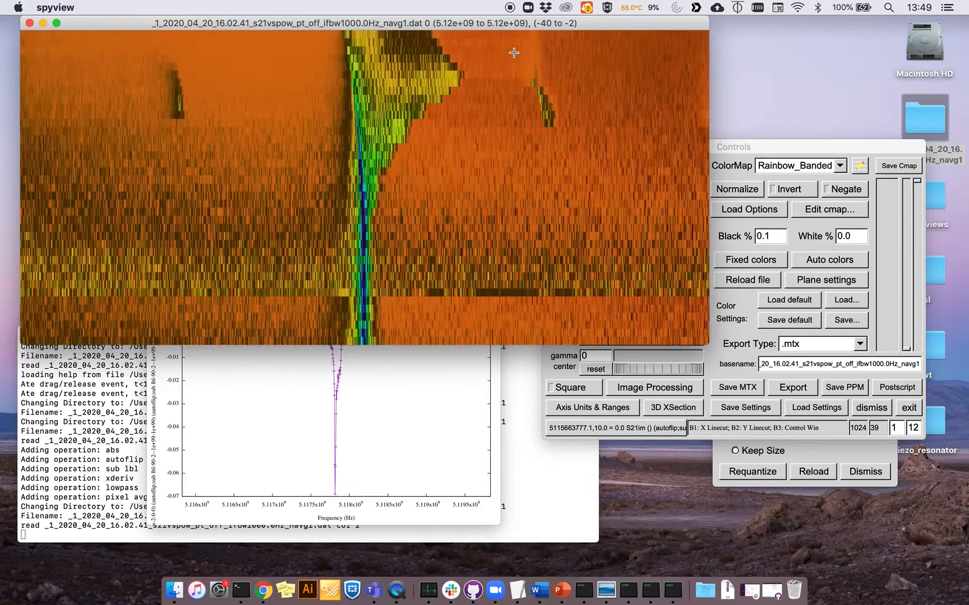
pyautogui.press('Up')
pyautogui.press('Down')
pyautogui.press('Down')
pyautogui.press('Up')
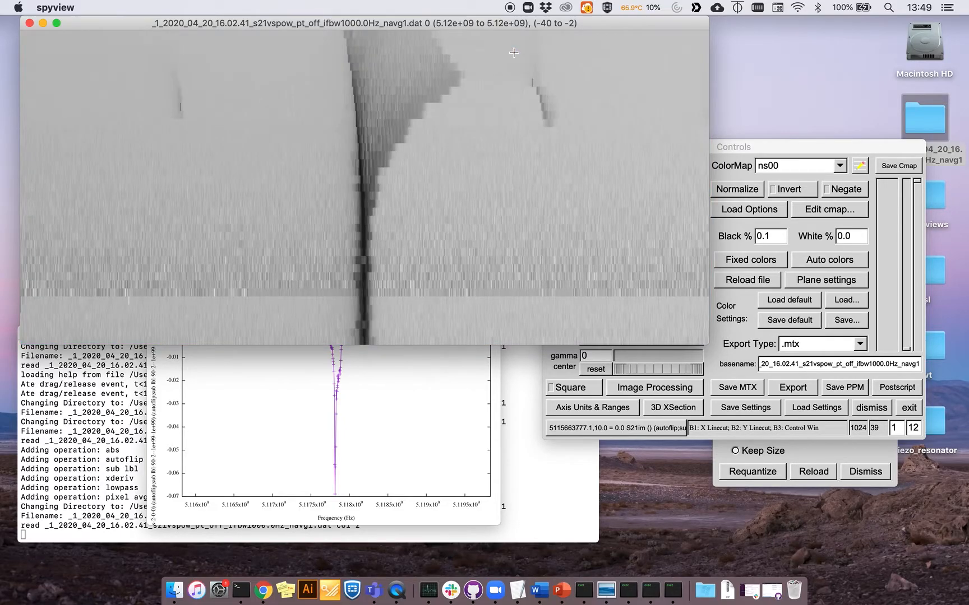
pyautogui.press('Up')
pyautogui.press('Up')
pyautogui.press('Up')
pyautogui.press('Up')
pyautogui.press('Up')
pyautogui.press('Up')
pyautogui.press('Up')
pyautogui.press('Up')
pyautogui.press('Up')
pyautogui.press('Up')
pyautogui.press('Up')
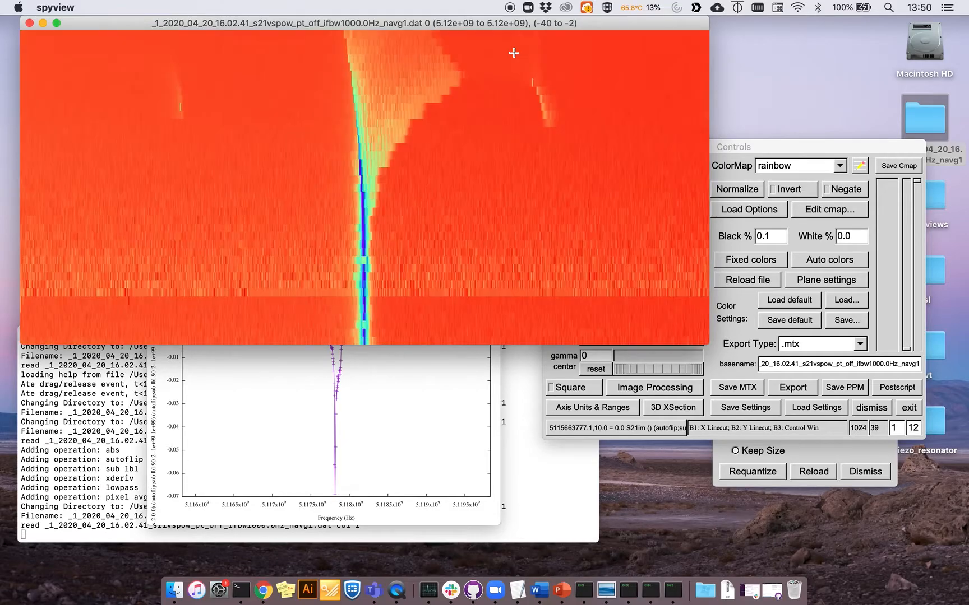
pyautogui.press('Up')
pyautogui.press('Up')
pyautogui.press('Up')
pyautogui.press('Down')
pyautogui.press('Down')
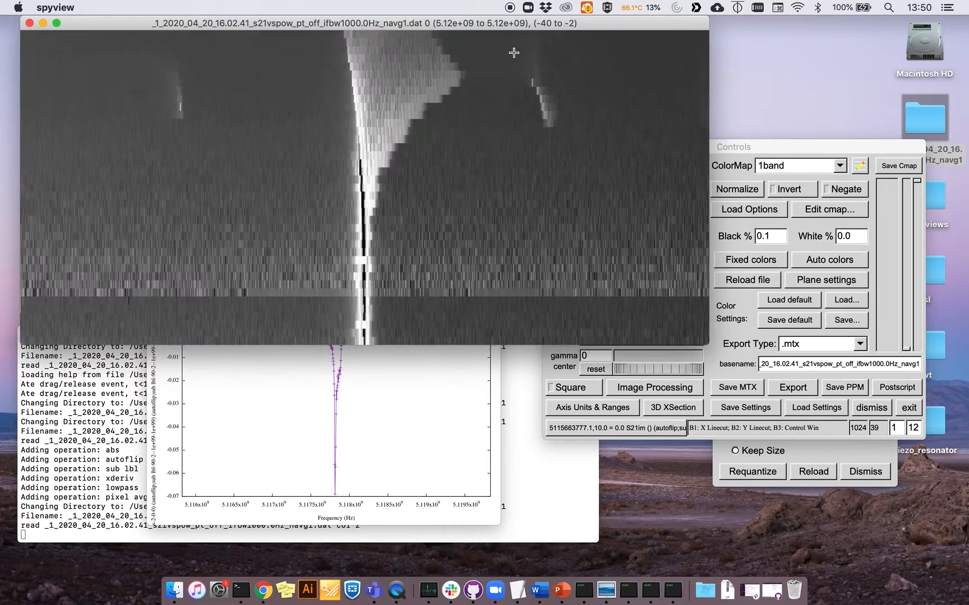
pyautogui.press('Up')
pyautogui.press('Up')
pyautogui.press('Up')
pyautogui.press('Up')
pyautogui.press('Up')
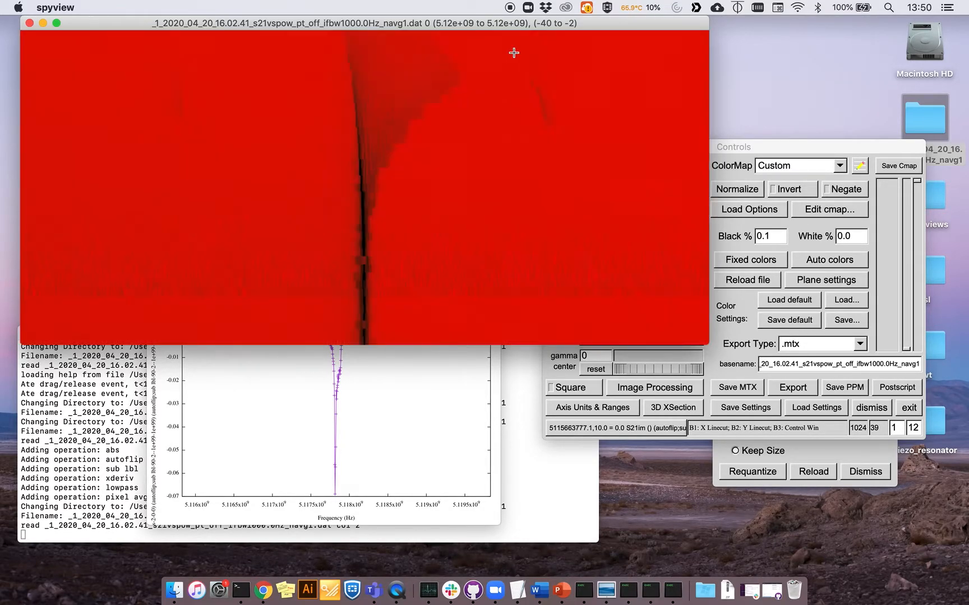
pyautogui.press('Up')
pyautogui.press('Up')
pyautogui.press('Up')
pyautogui.press('Up')
pyautogui.press('Up')
pyautogui.press('Up')
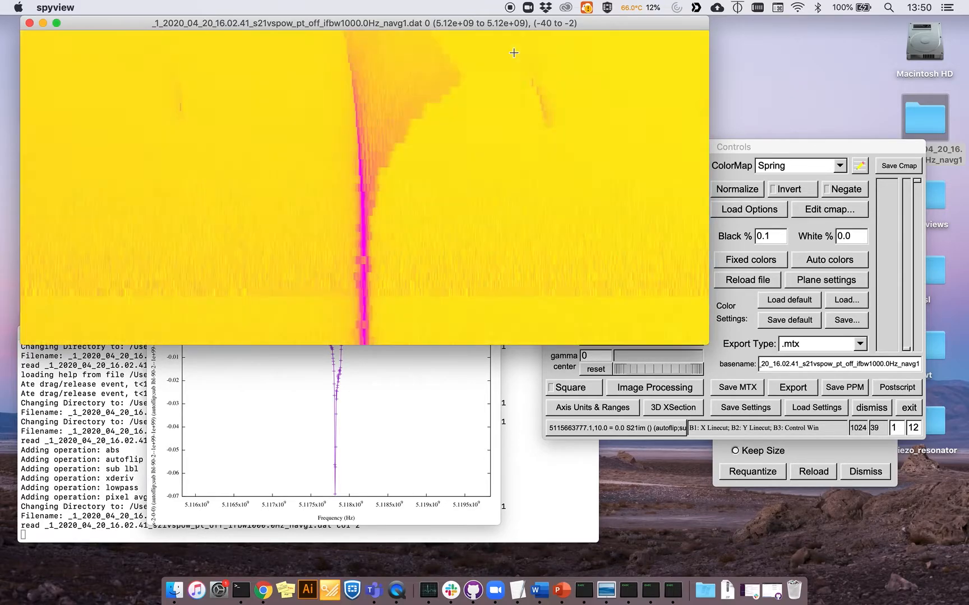
pyautogui.press('Up')
pyautogui.press('Up')
pyautogui.press('Up')
pyautogui.press('Up')
pyautogui.press('Up')
pyautogui.press('Up')
pyautogui.press('Up')
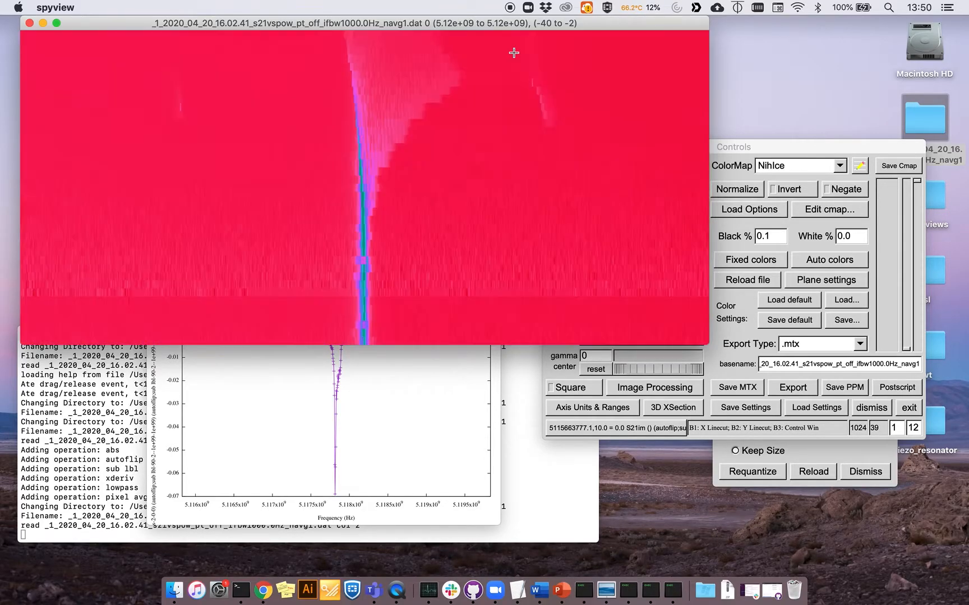
pyautogui.press('Up')
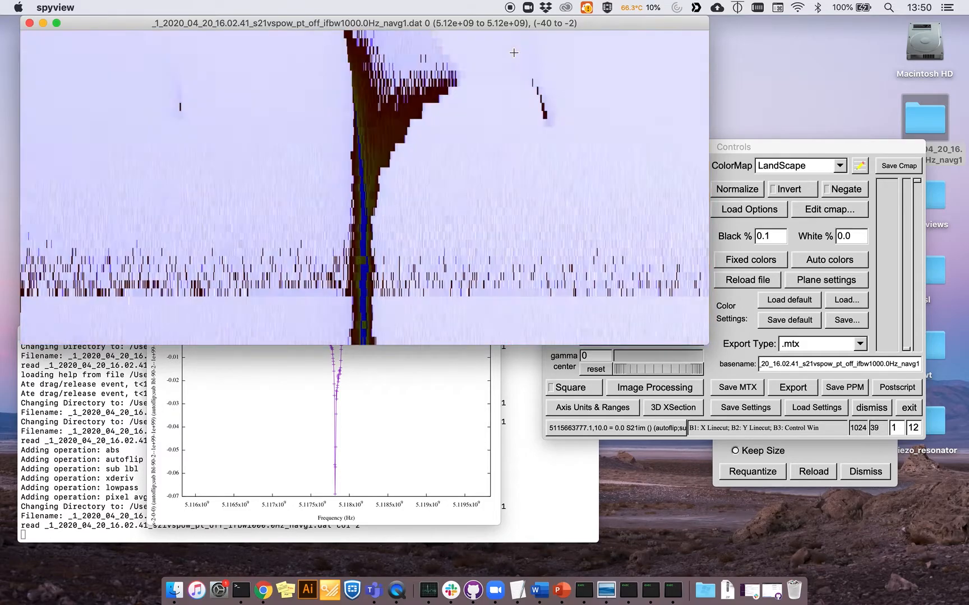
pyautogui.press('Up')
pyautogui.click(740, 148)
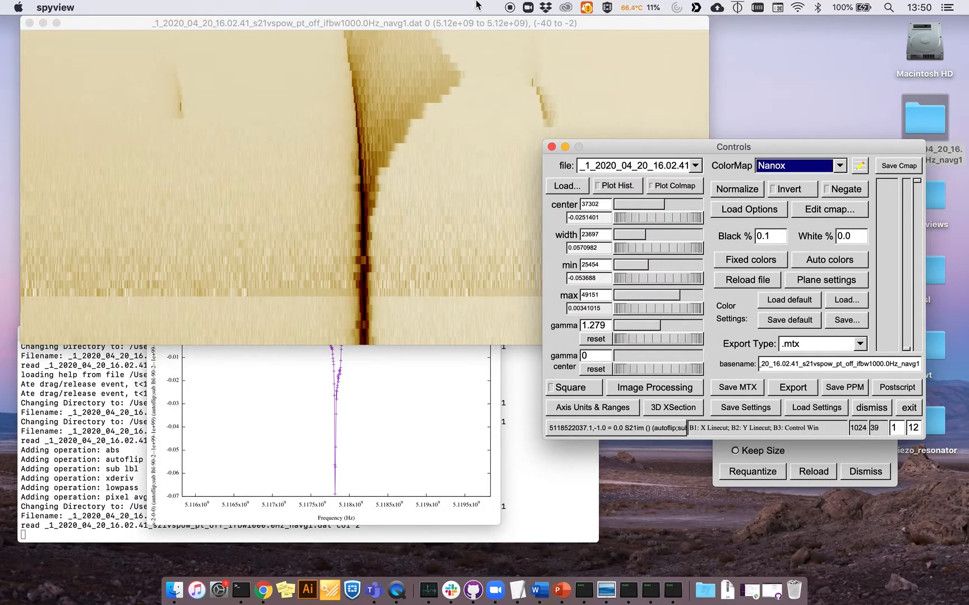